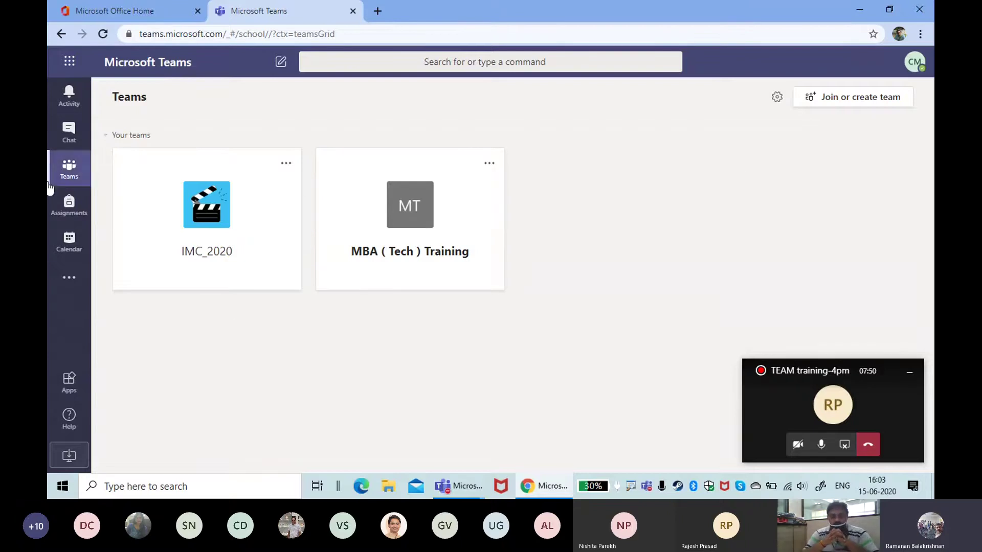
Step: Minimise Edge and restore the recorded TEAM training-4pm meeting window from the taskbar
mouse_move(459, 489)
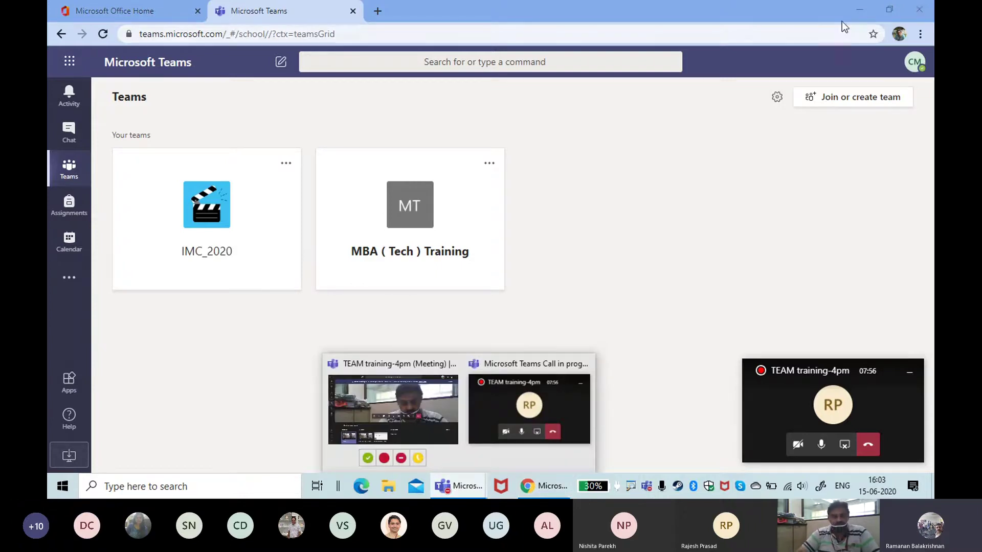
left_click(858, 10)
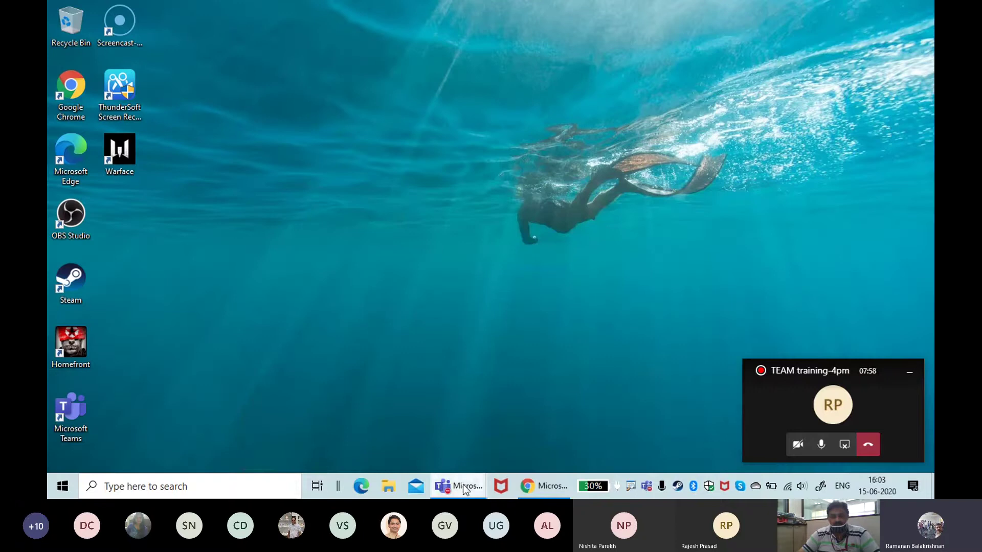
mouse_move(462, 488)
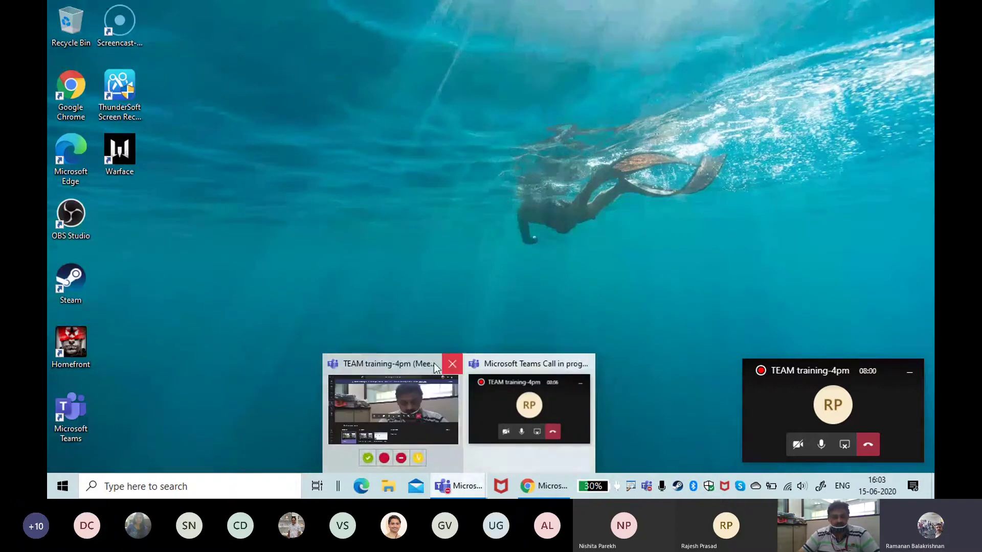
left_click(392, 413)
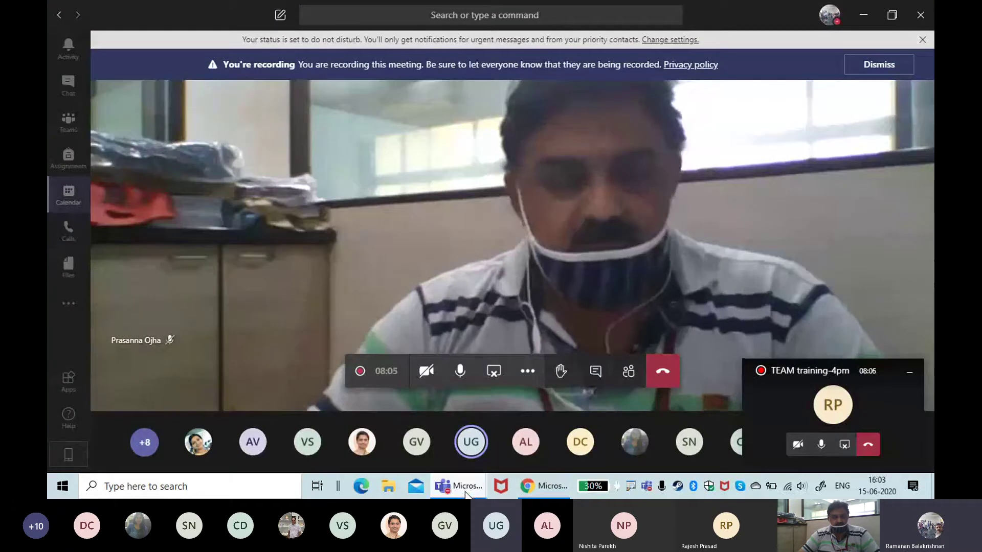
mouse_move(450, 492)
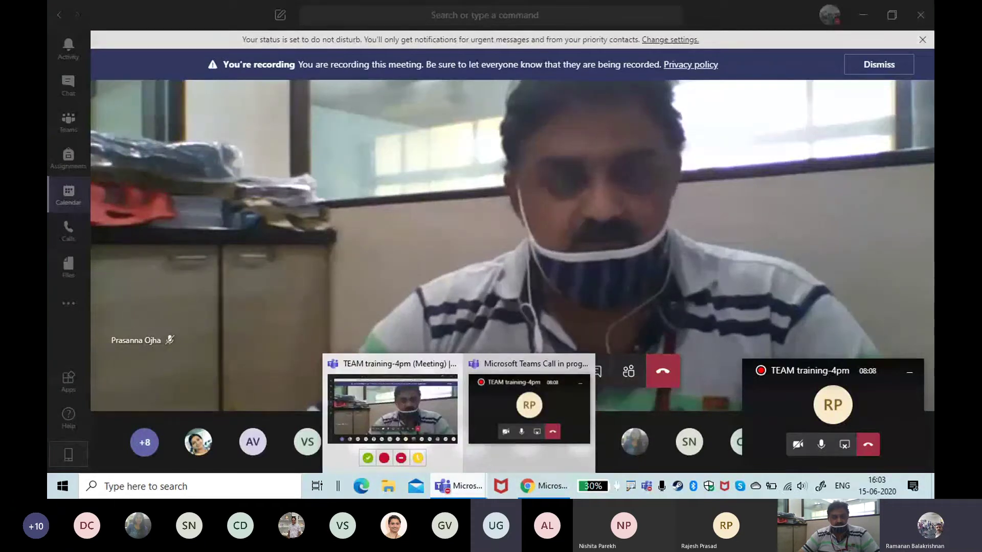
Step: Go to the All teams grid, minimise the floating call window, and box the team-creation area in red
left_click(64, 124)
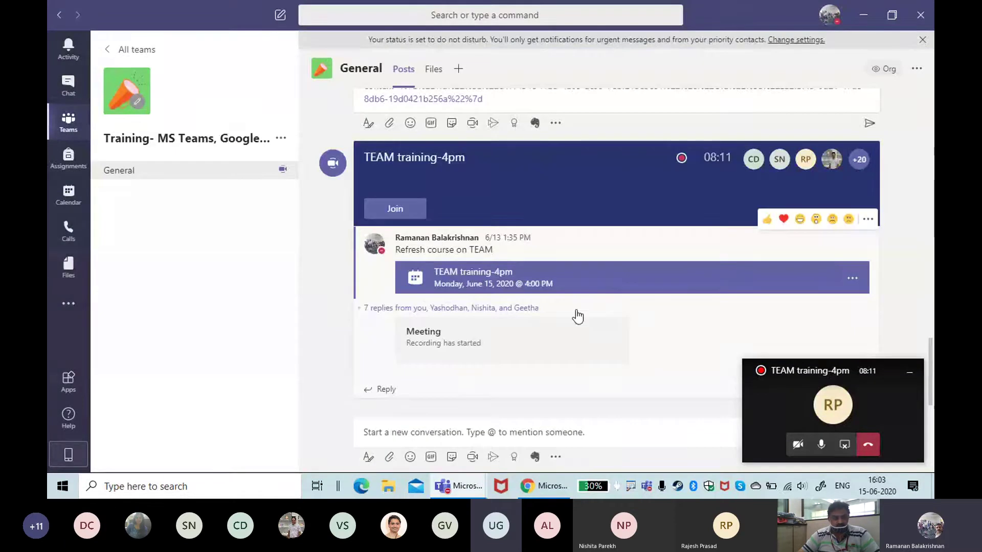
left_click(131, 50)
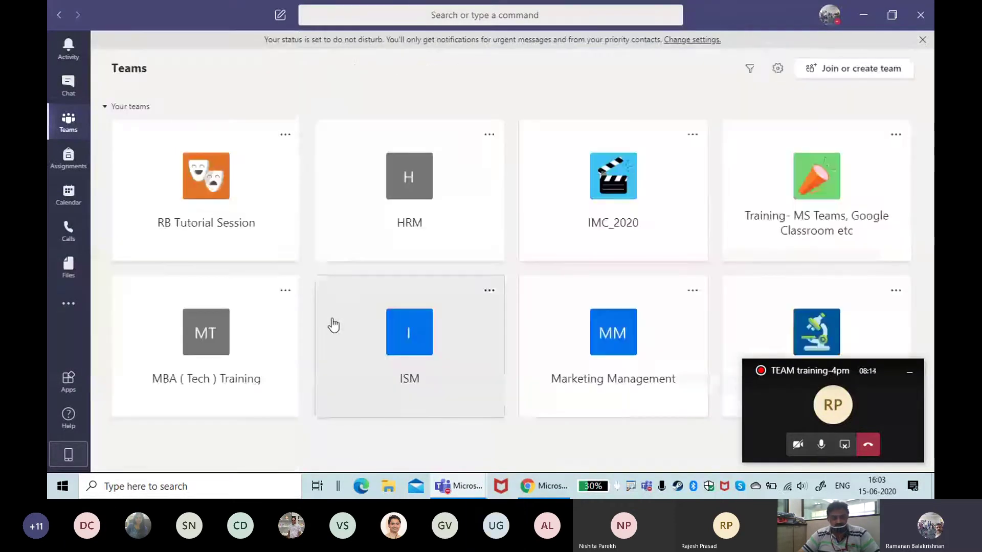
left_click(913, 376)
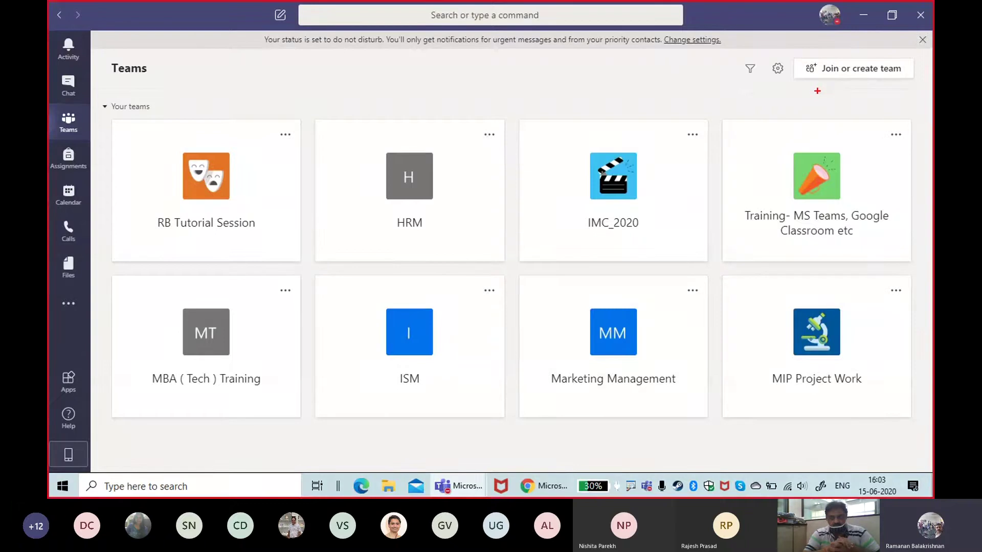
mouse_move(776, 44)
left_mouse_down()
mouse_move(930, 76)
mouse_move(910, 109)
mouse_move(921, 112)
left_mouse_up()
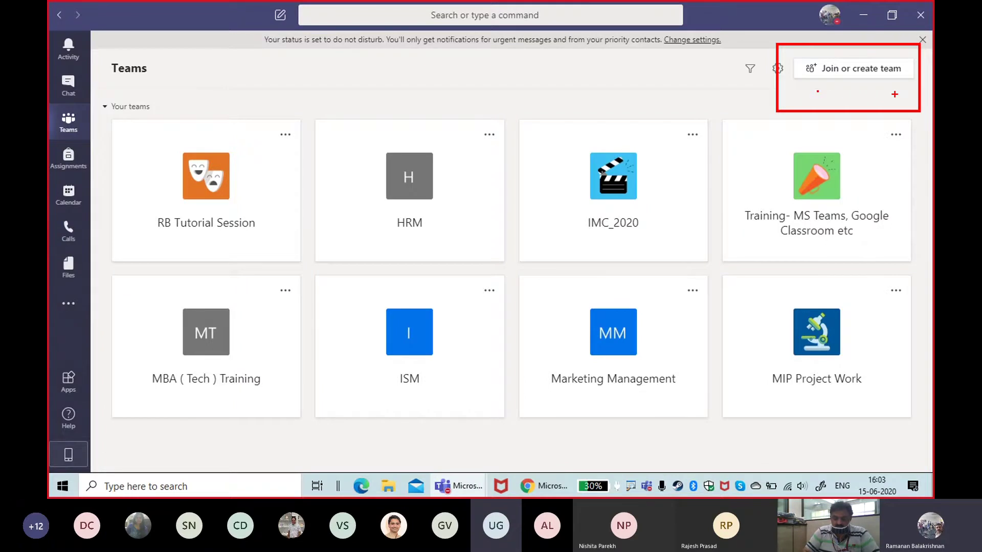
key("super")
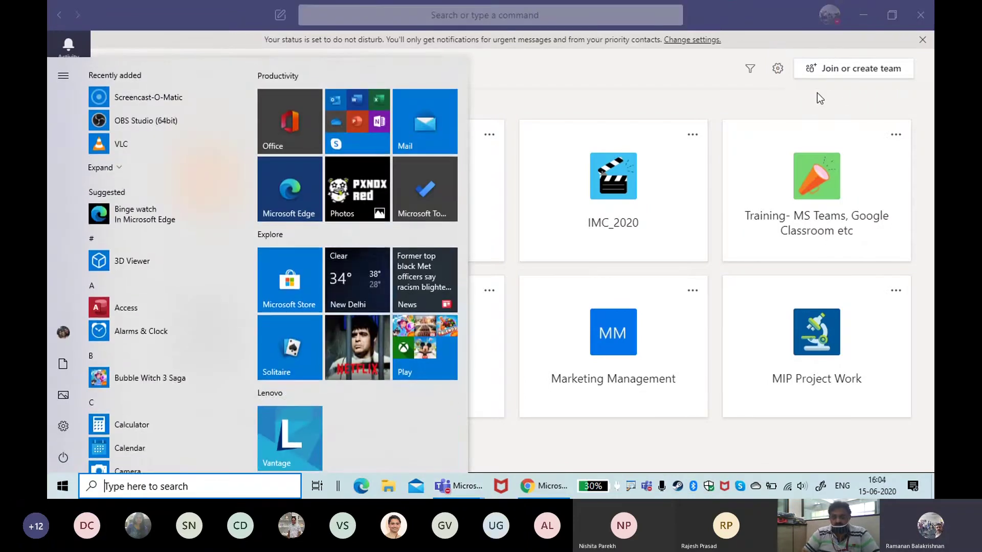
Step: Open Join or create a team and mark the create, join-with-code and suggested team options in red
left_click(662, 88)
left_click(876, 69)
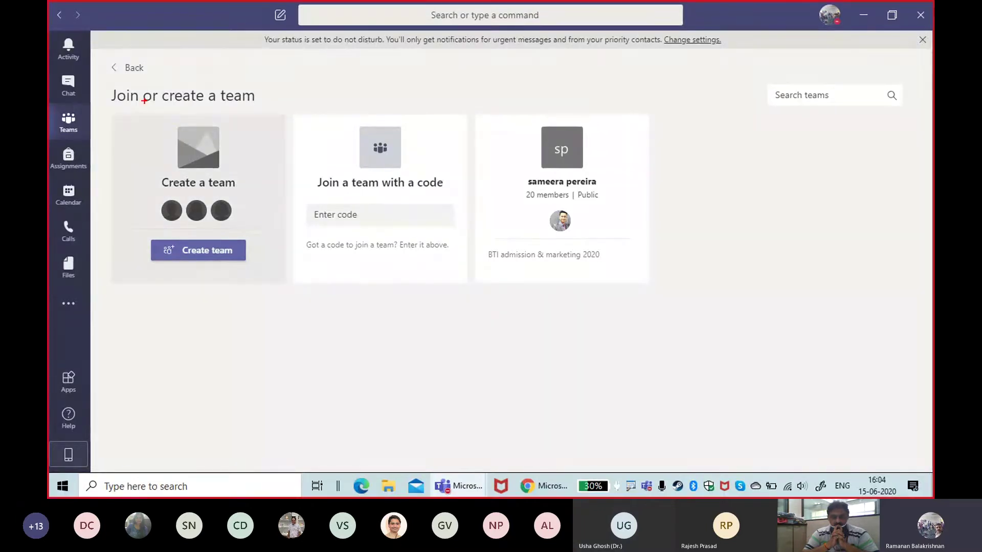
mouse_move(119, 102)
left_mouse_down()
mouse_move(235, 132)
mouse_move(272, 304)
left_mouse_up()
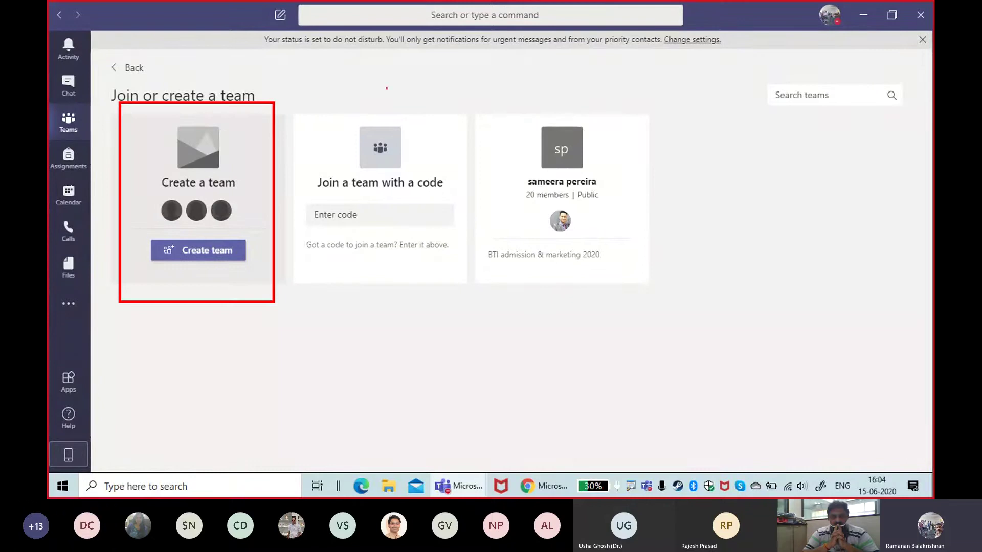
mouse_move(318, 93)
left_mouse_down()
mouse_move(473, 185)
mouse_move(466, 276)
mouse_move(404, 301)
mouse_move(271, 102)
mouse_move(318, 95)
left_mouse_up()
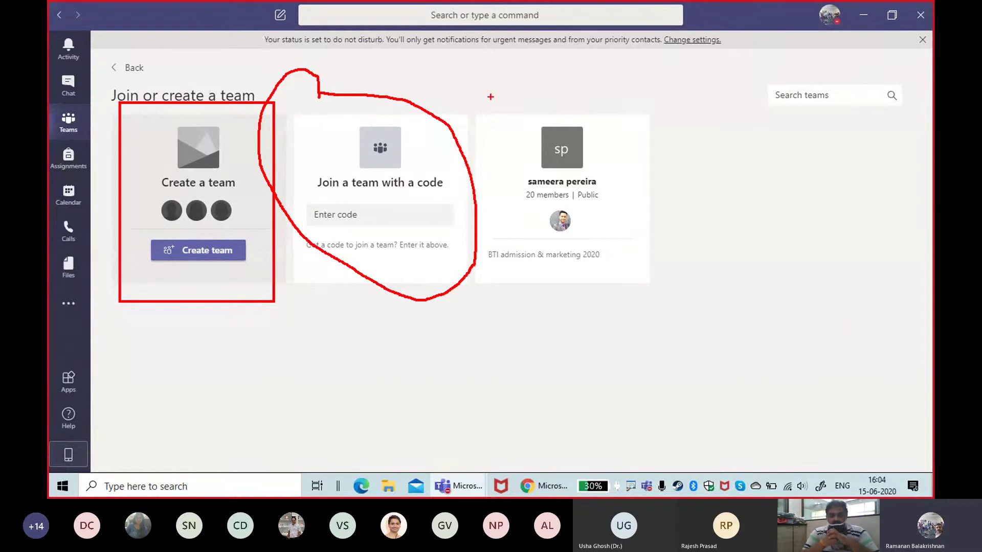
mouse_move(491, 95)
left_mouse_down()
mouse_move(613, 137)
mouse_move(659, 322)
left_mouse_up()
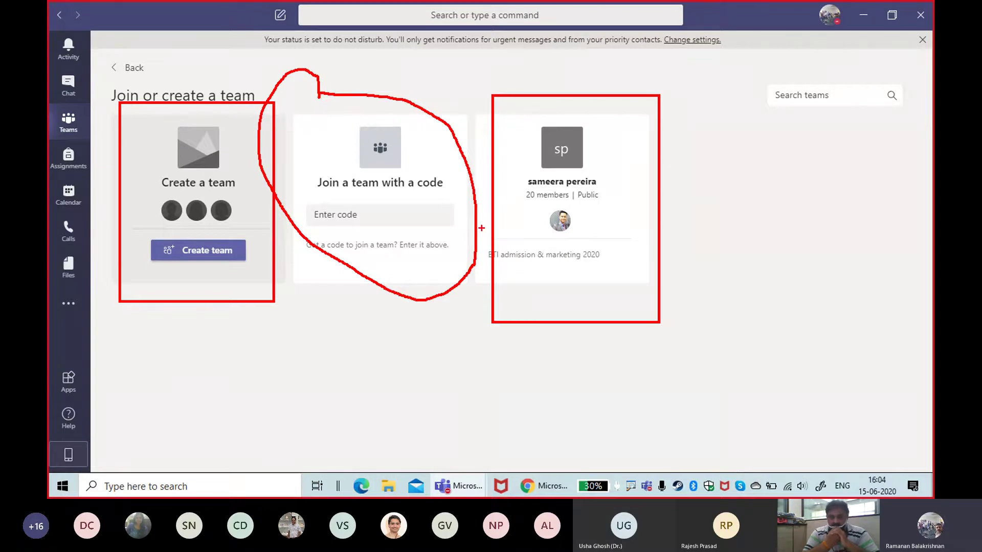
Step: Clear the red annotations and dismiss the system launcher
key("super")
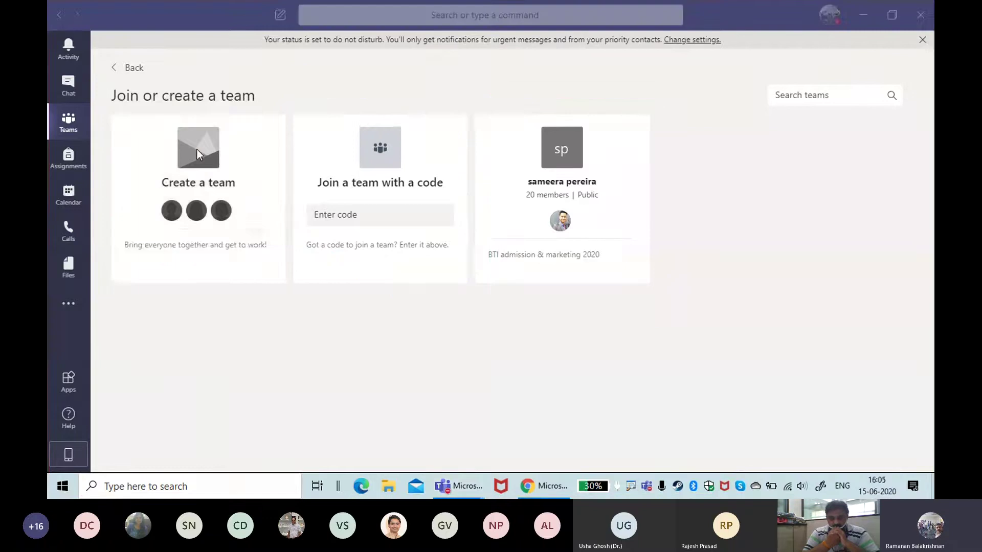
left_click(790, 337)
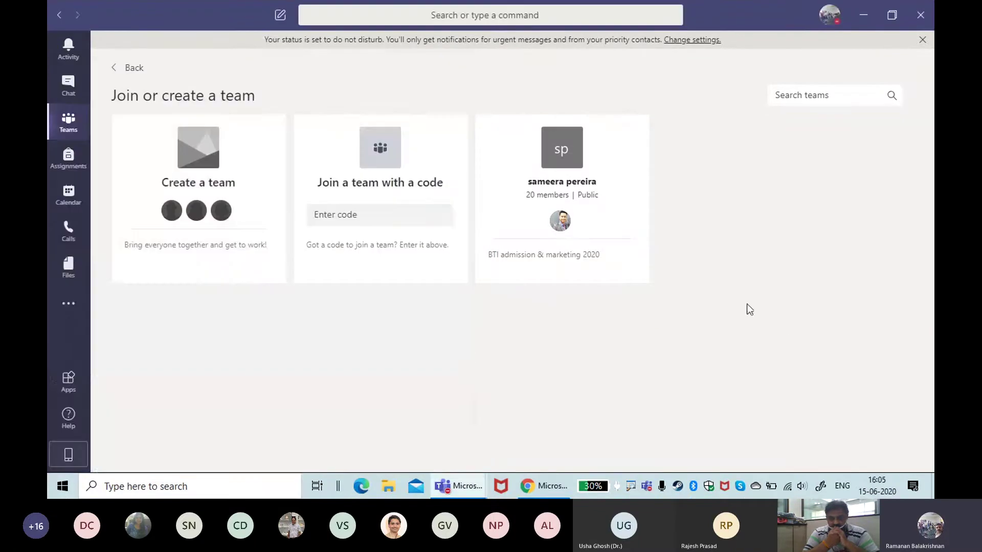
mouse_move(231, 225)
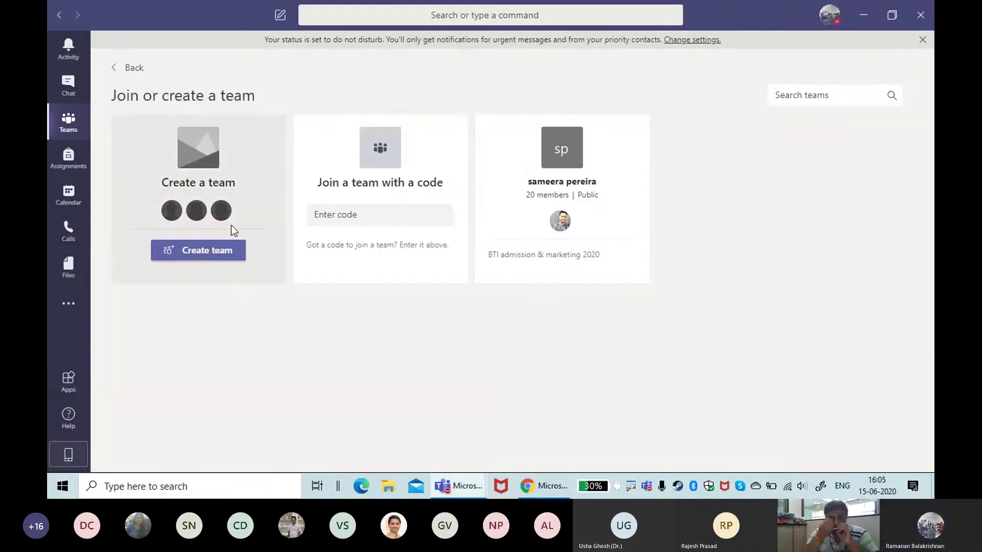
Step: Start creating a new team and box the Class team type in red
left_click(198, 251)
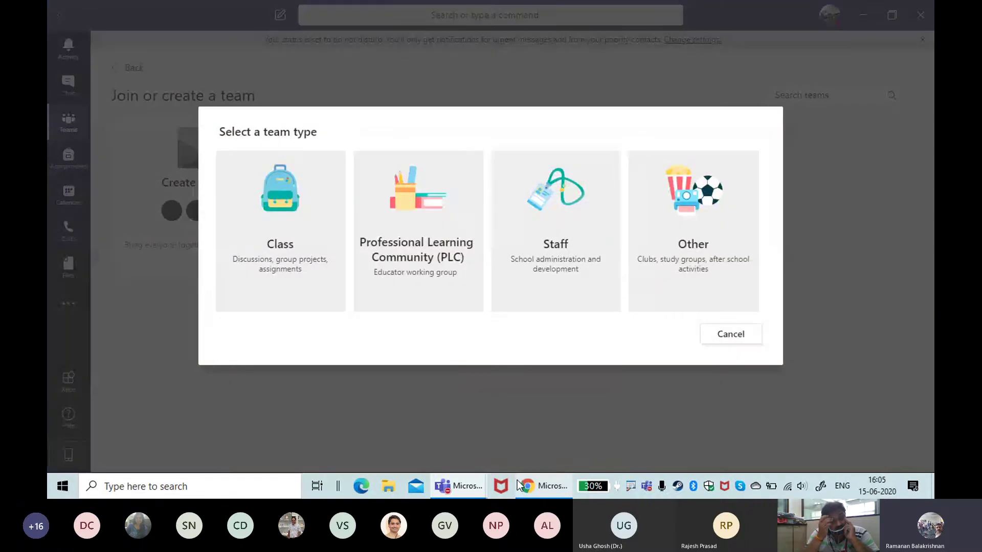
mouse_move(518, 484)
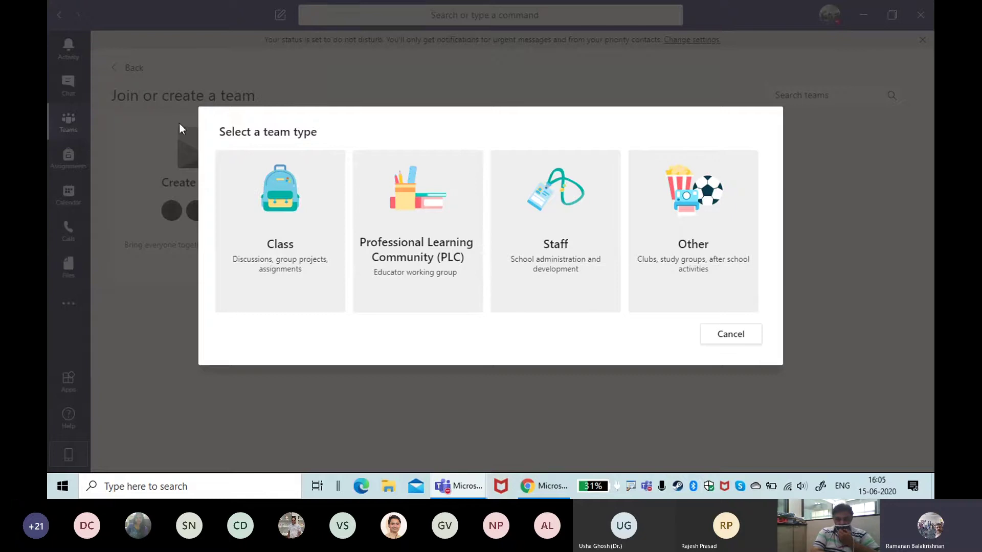
key("ctrl+2")
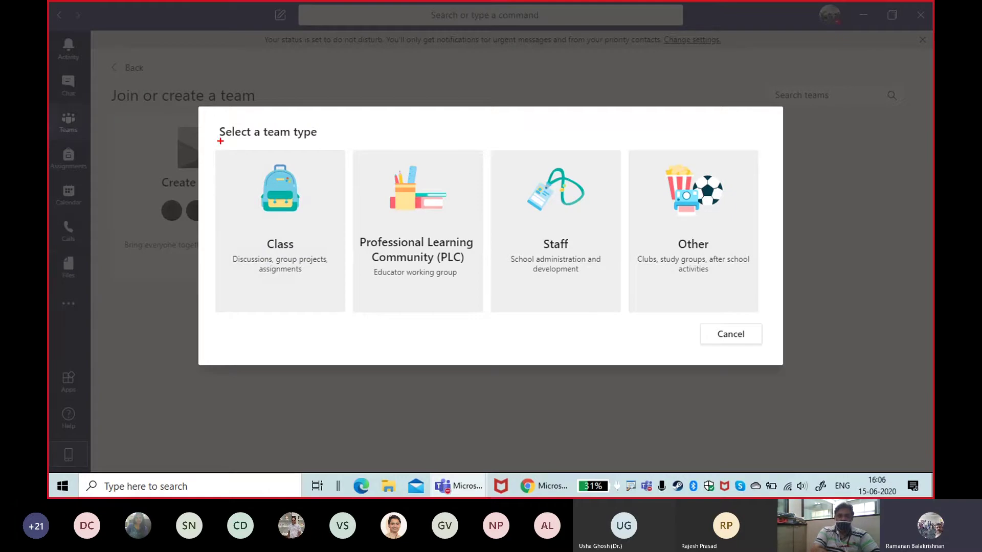
mouse_move(225, 150)
left_mouse_down()
mouse_move(286, 166)
mouse_move(331, 339)
mouse_move(340, 333)
left_mouse_up()
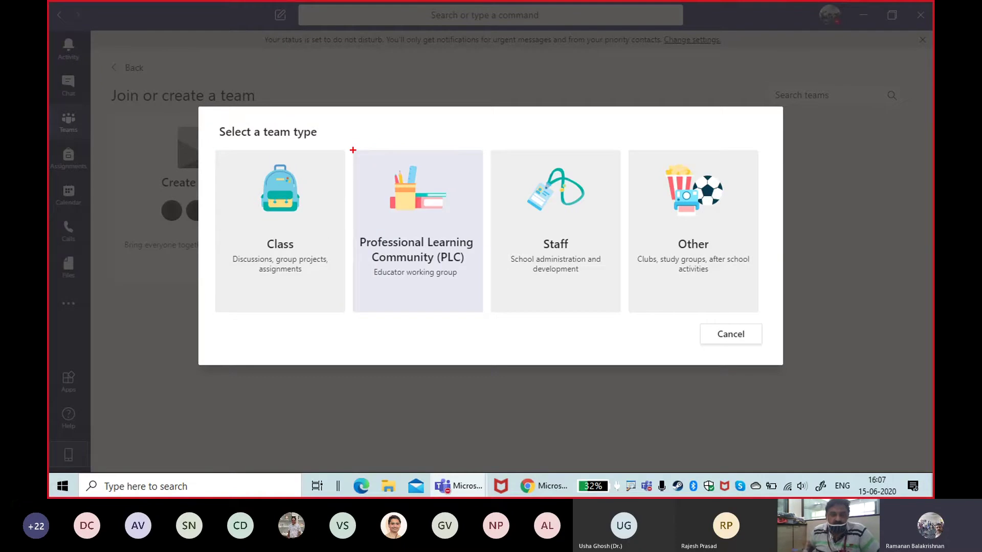
mouse_move(353, 150)
left_mouse_down()
mouse_move(420, 163)
mouse_move(473, 332)
mouse_move(487, 323)
left_mouse_up()
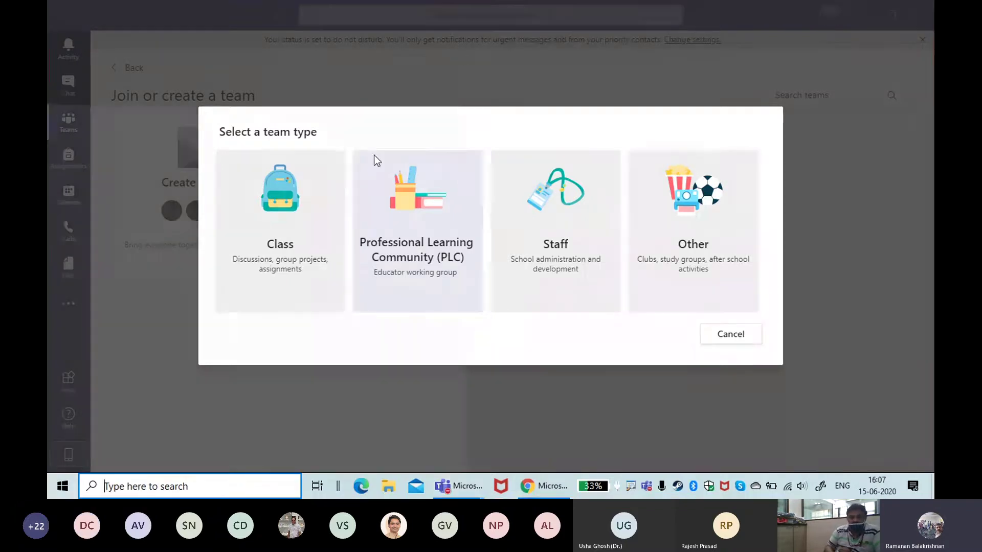
key("super")
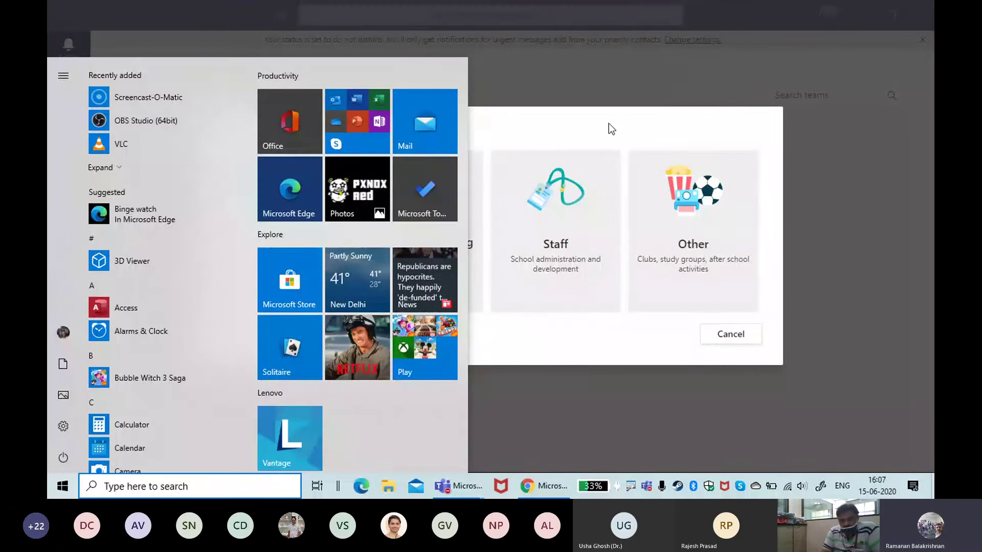
left_click(608, 125)
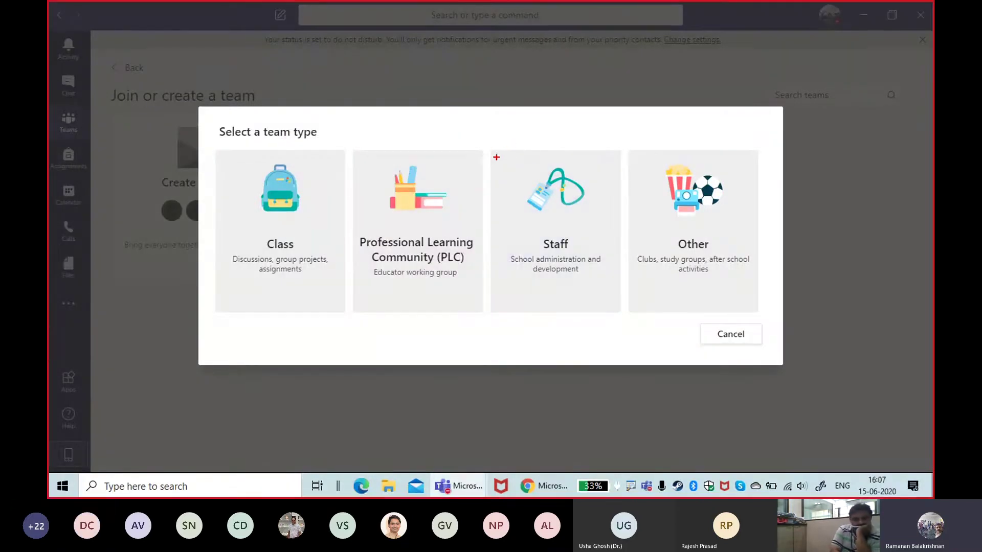
mouse_move(495, 157)
left_mouse_down()
mouse_move(587, 159)
mouse_move(628, 313)
left_mouse_up()
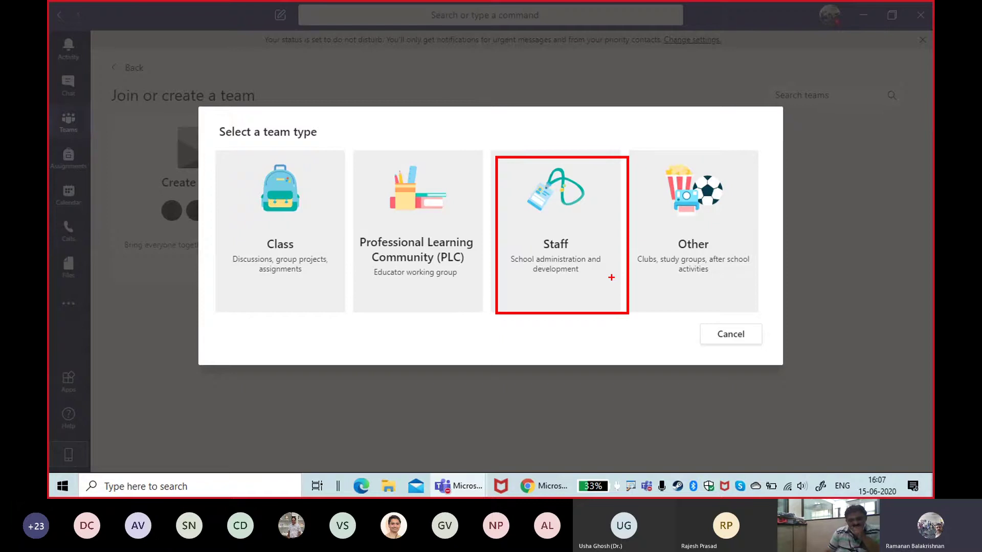
key("Escape")
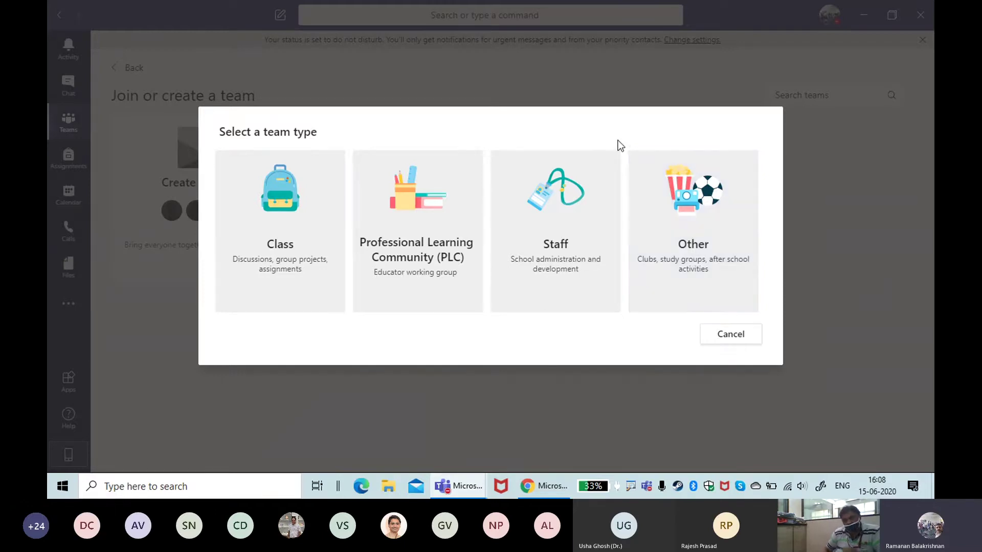
key("Caps_Lock")
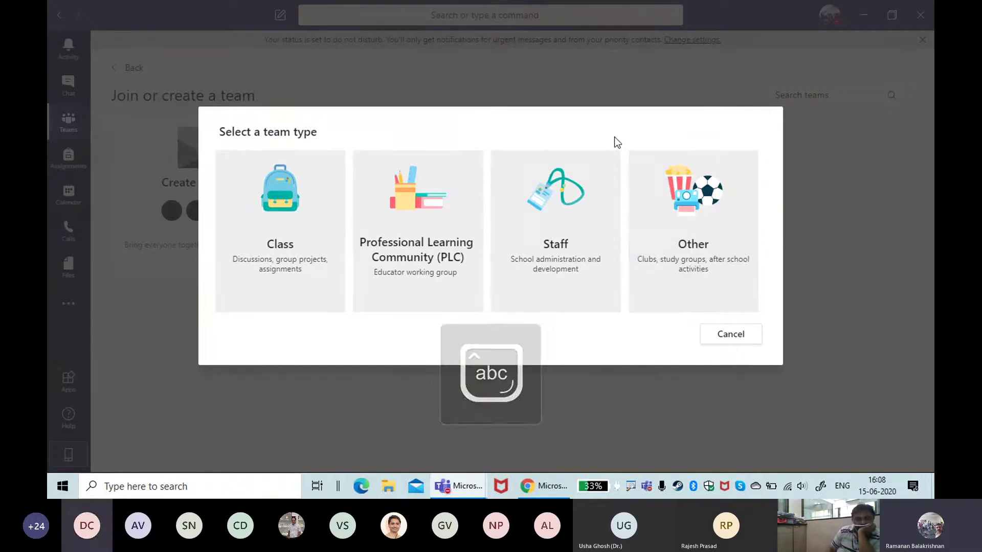
key("ctrl+2")
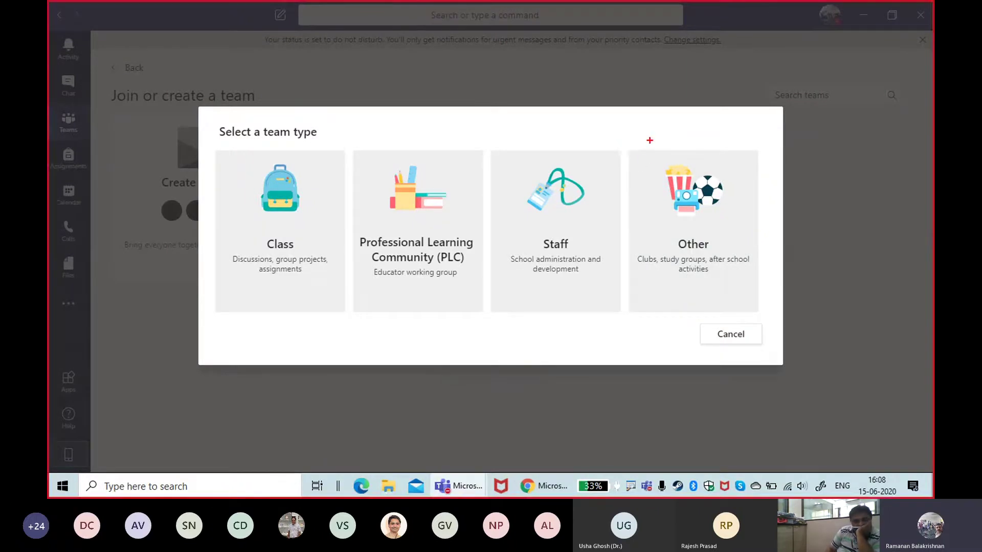
mouse_move(649, 137)
left_mouse_down()
mouse_move(649, 148)
mouse_move(722, 197)
mouse_move(773, 315)
left_mouse_up()
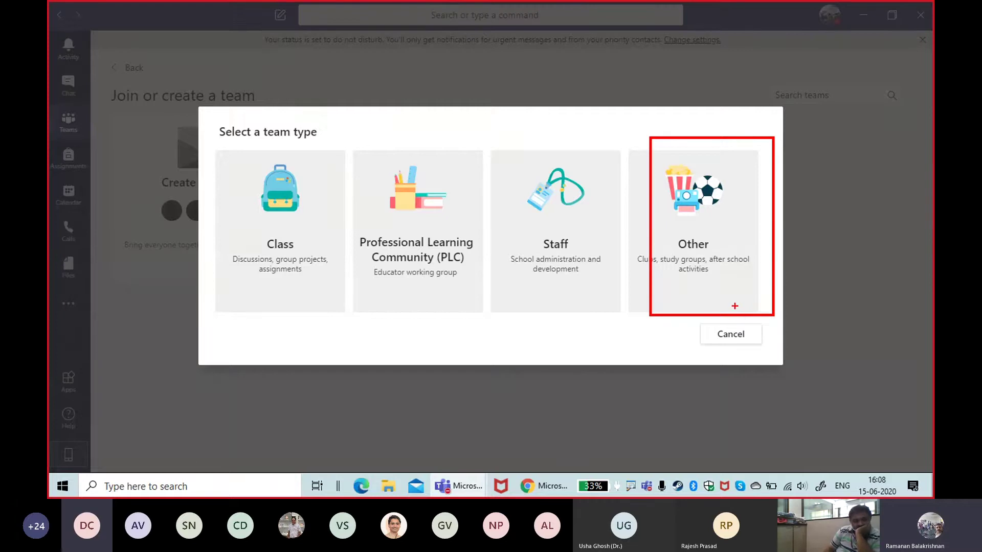
key("Escape")
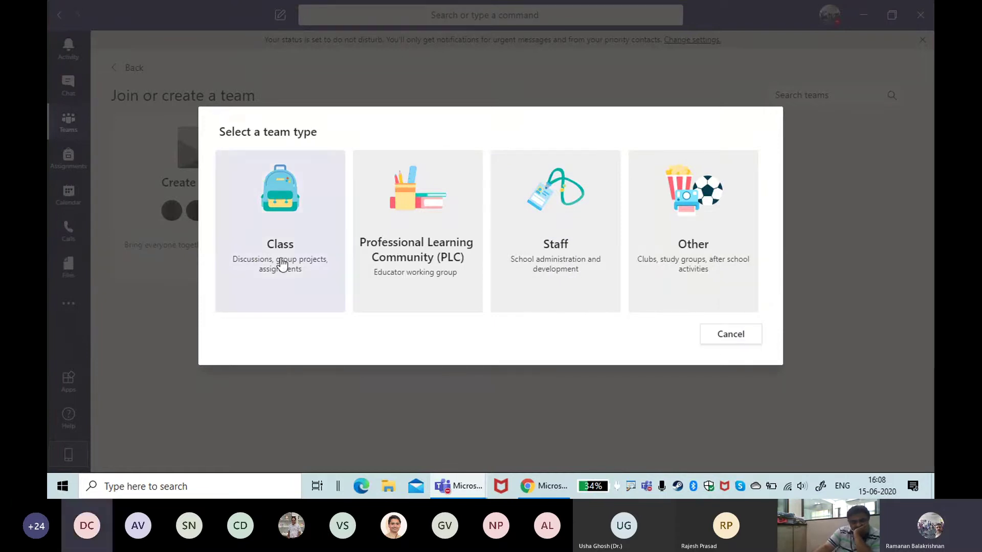
Step: Create a Class team named 'Demo Class Jun 2020', leaving the description empty
left_click(305, 274)
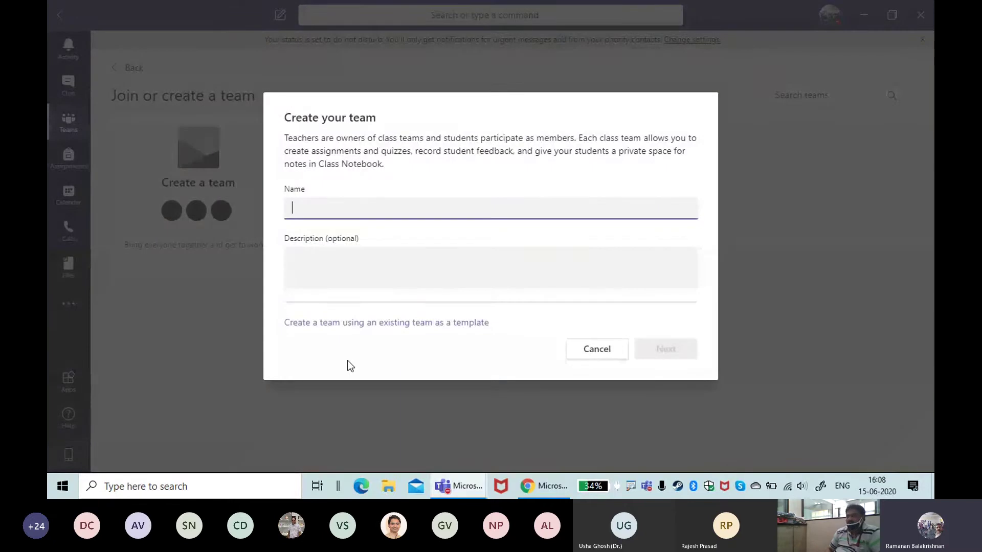
type("Demo ")
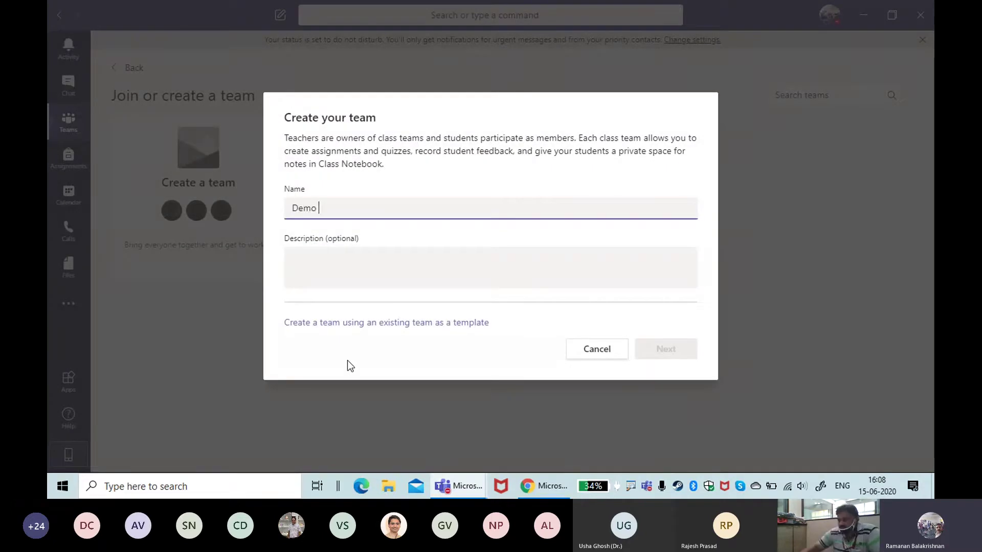
type("Class")
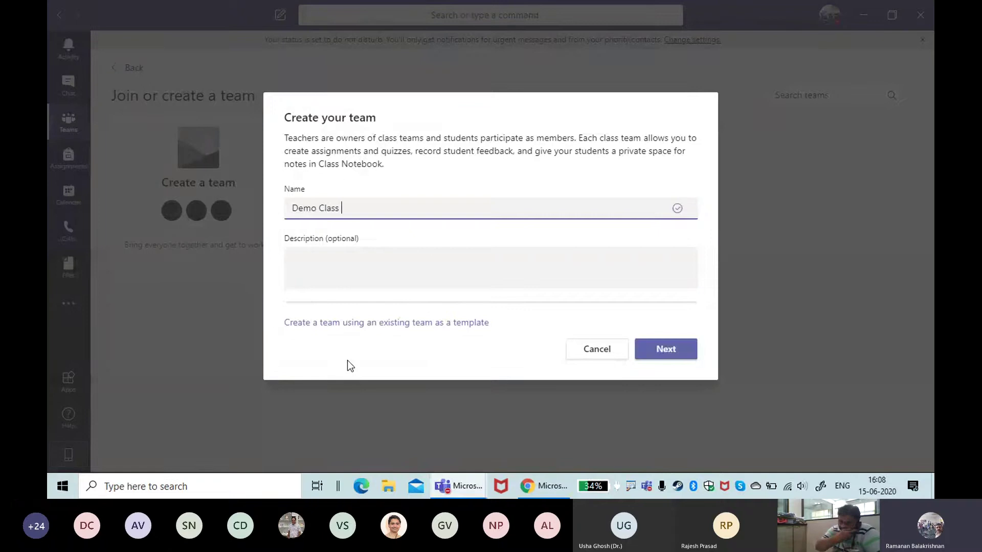
type(" Jun ")
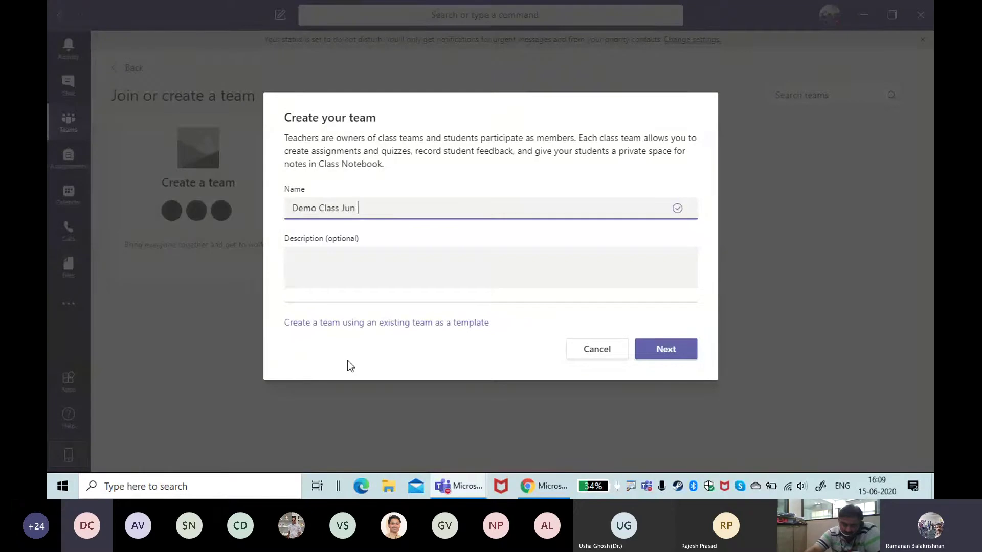
type("2020")
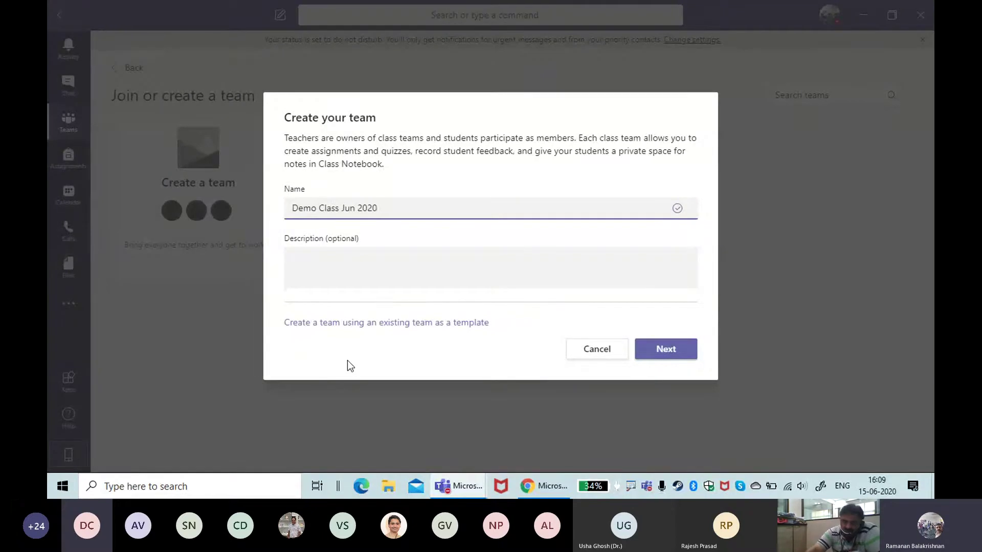
left_click(423, 247)
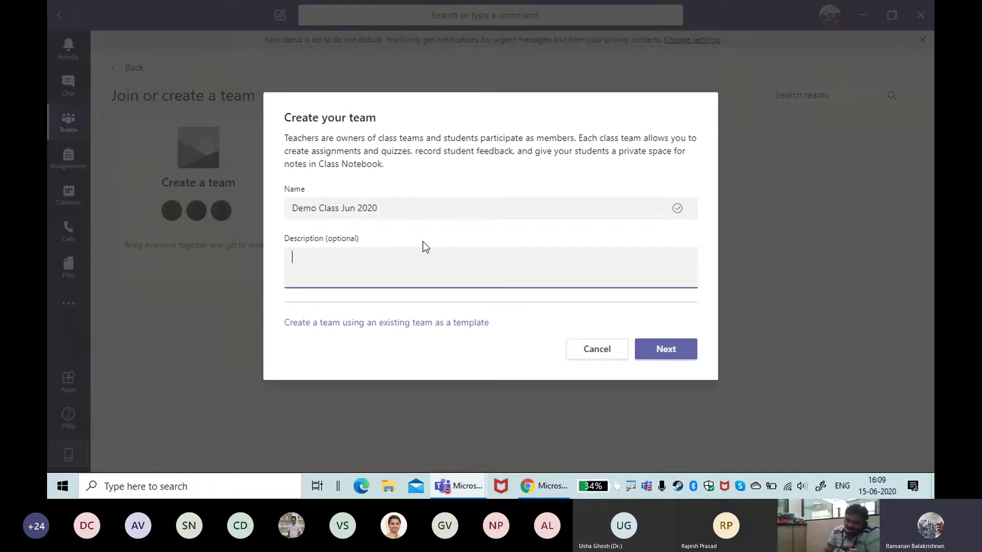
left_click(658, 352)
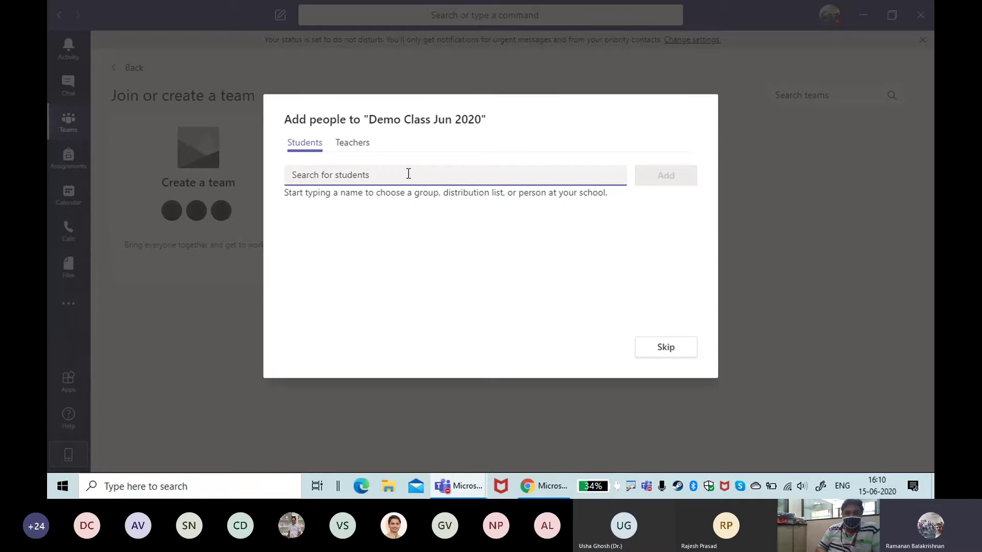
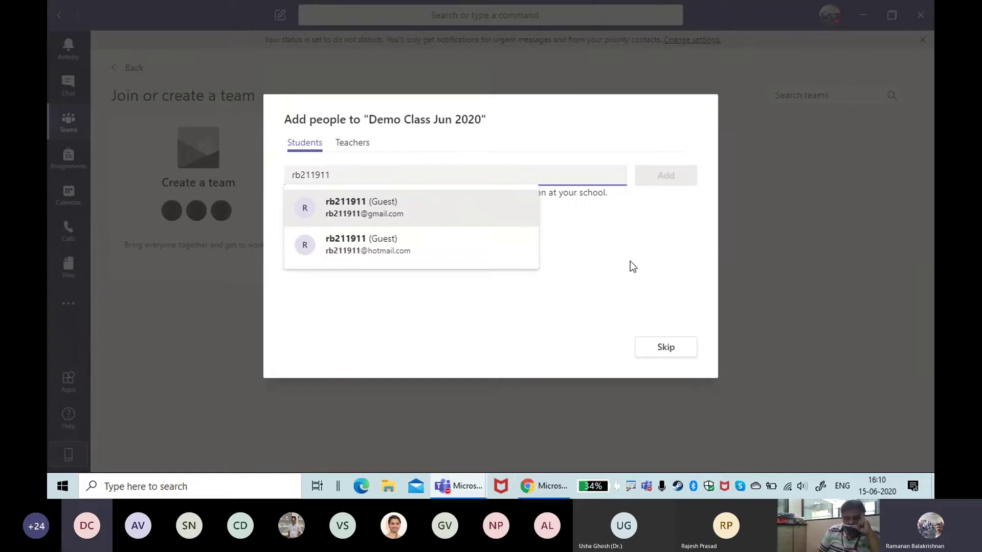
key("Escape")
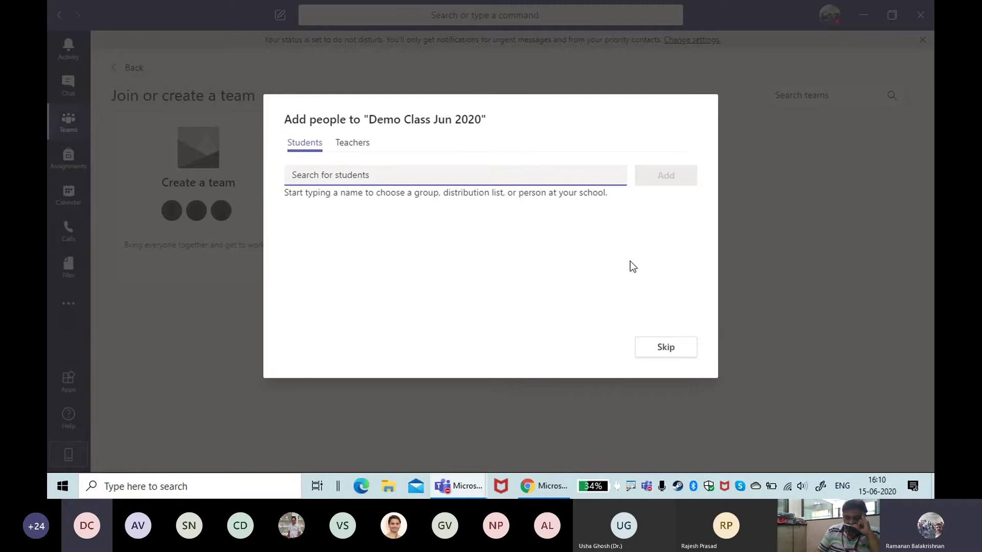
type("abhi")
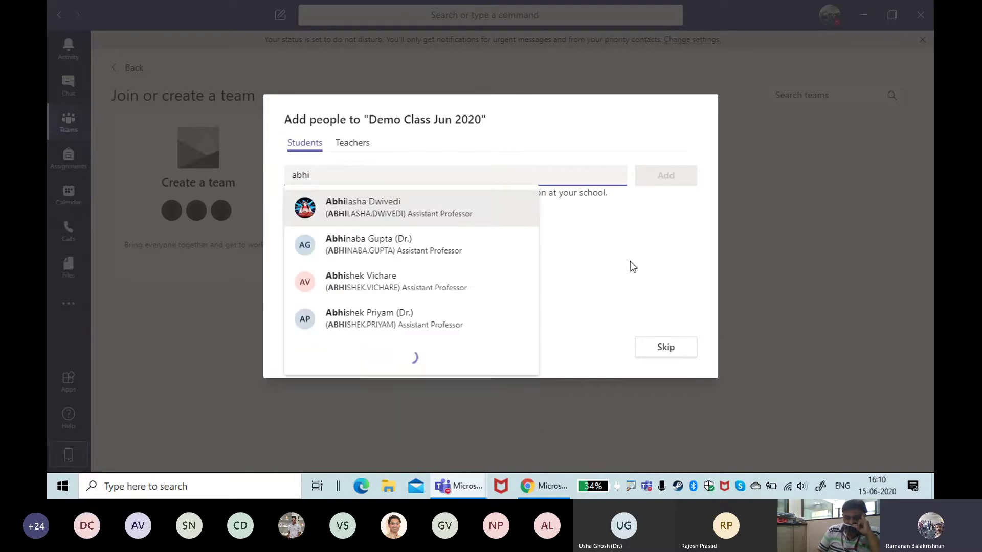
type("k")
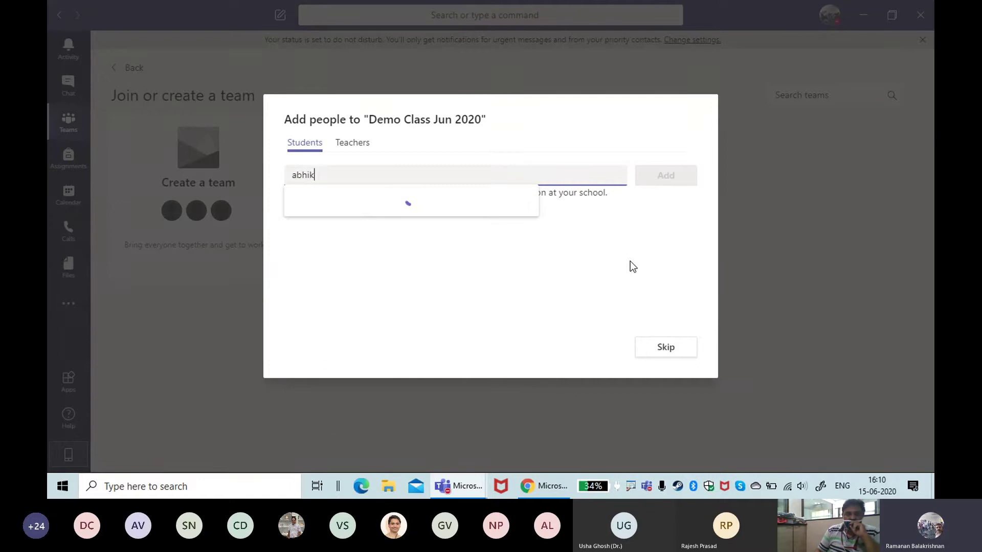
key("BackSpace")
type("shek")
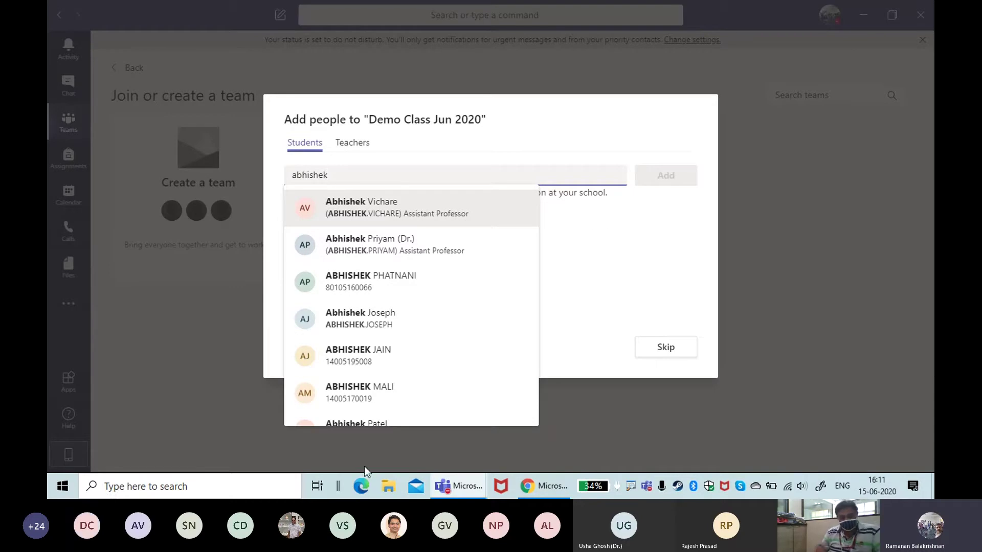
scroll(473, 319, "down", 4)
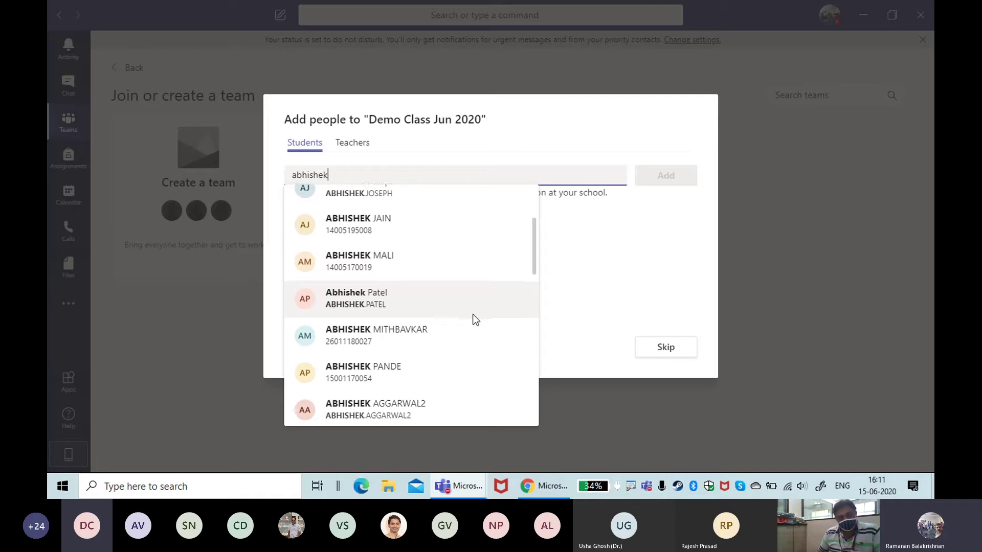
scroll(473, 319, "down", 2)
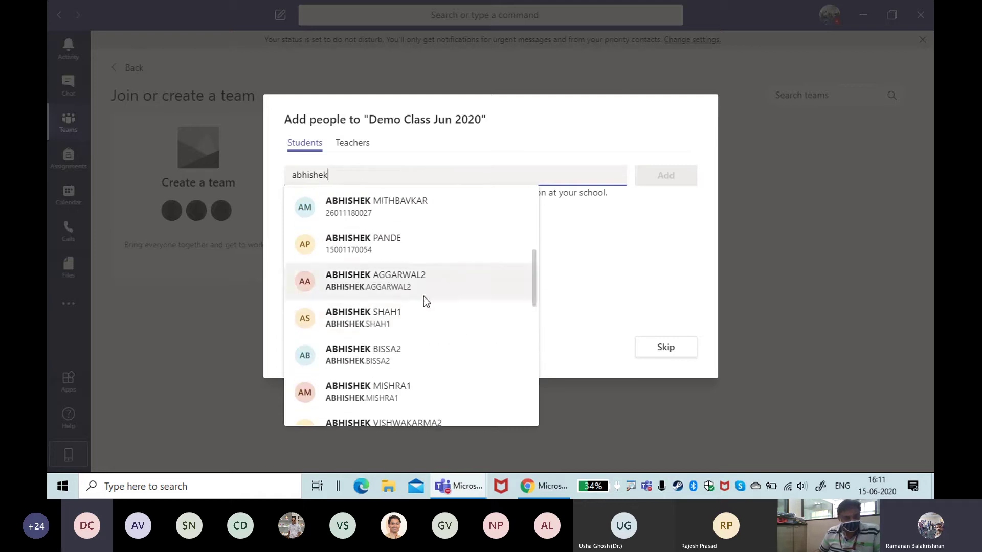
scroll(412, 311, "down", 4)
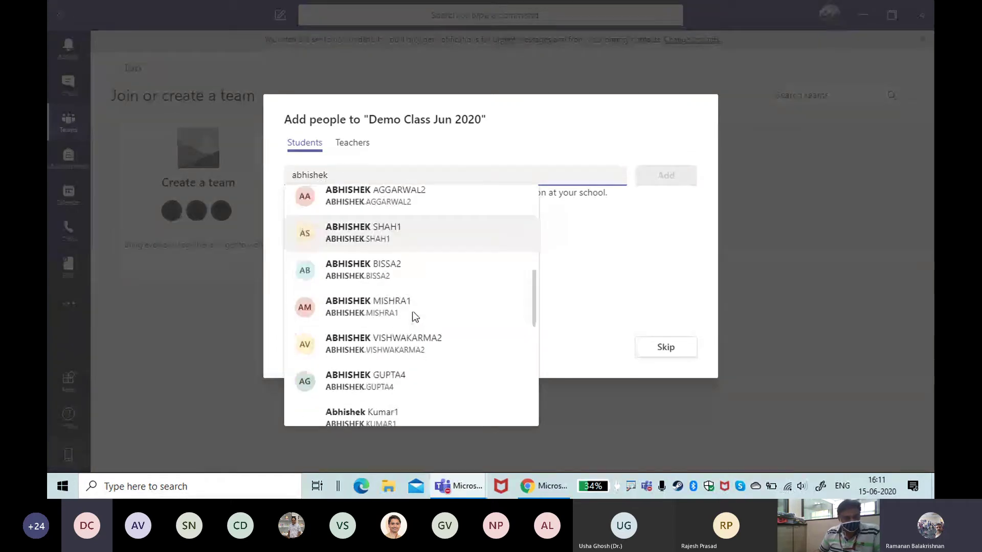
left_click(665, 251)
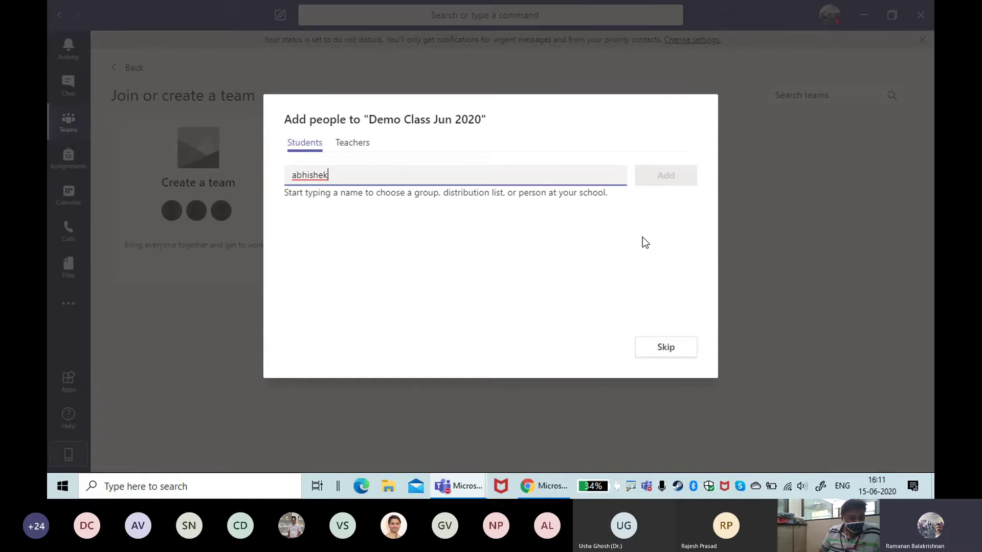
key("BackSpace")
key("BackSpace")
key("BackSpace")
key("BackSpace")
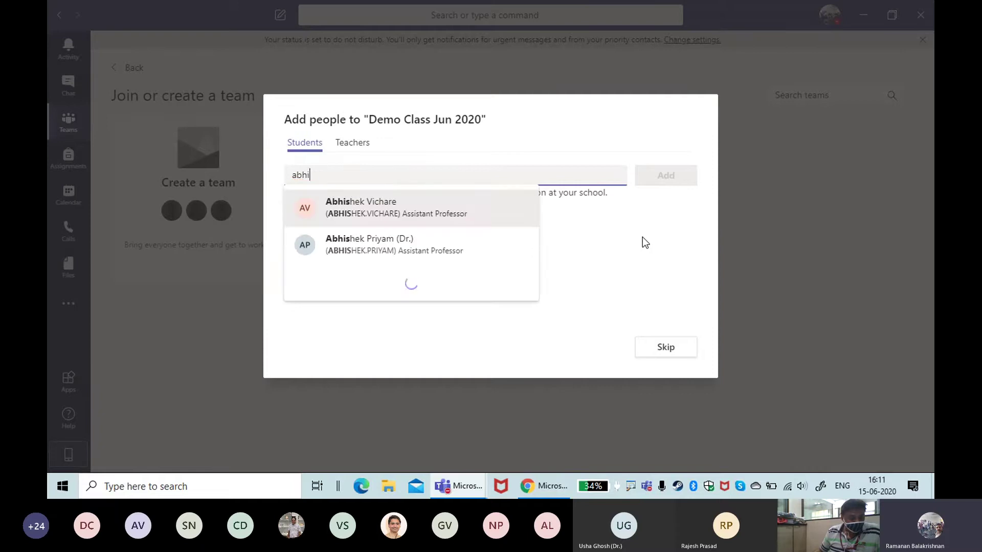
key("BackSpace")
key("BackSpace")
key("BackSpace")
key("BackSpace")
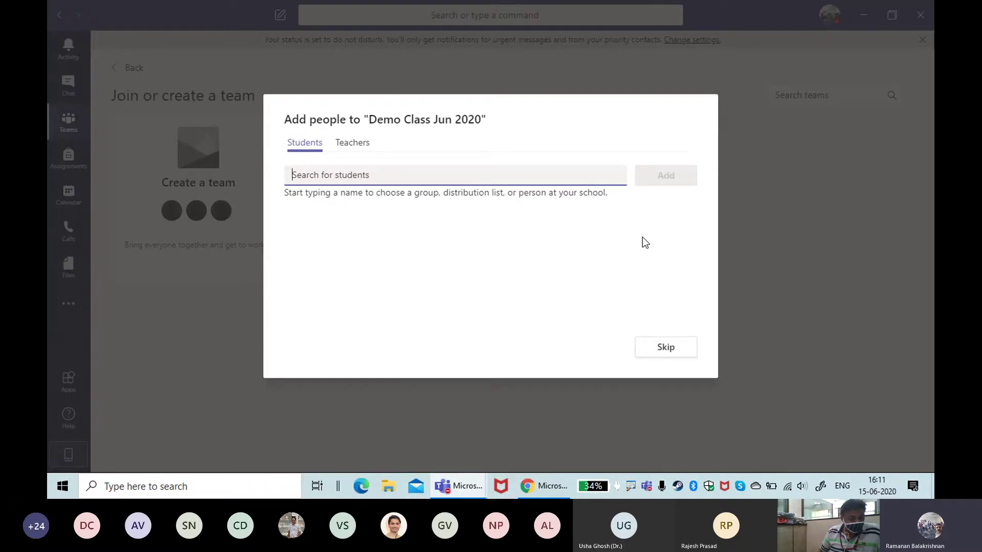
Step: Add two test students found by searching 'ci' and 'cis', then close the Add people dialog
type("ci")
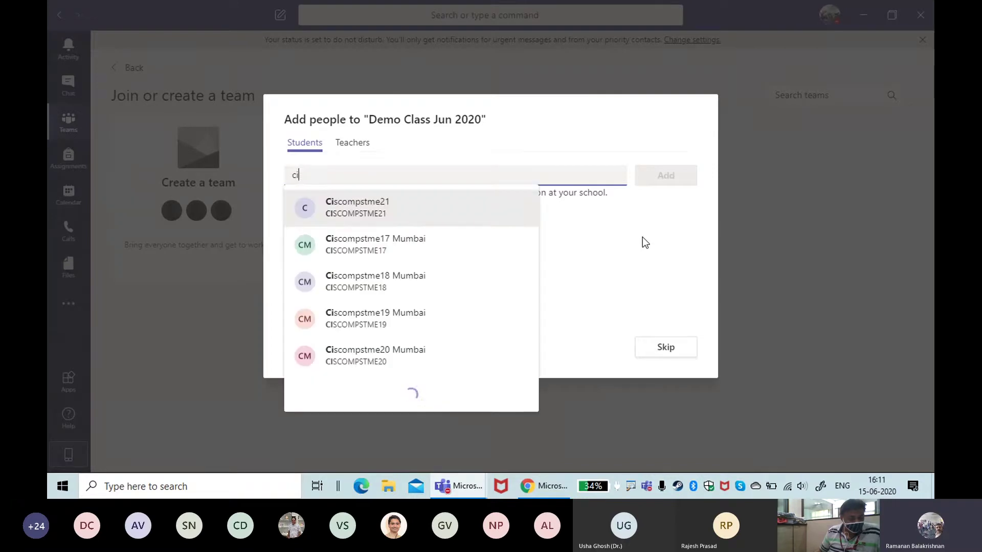
left_click(423, 220)
type("ci")
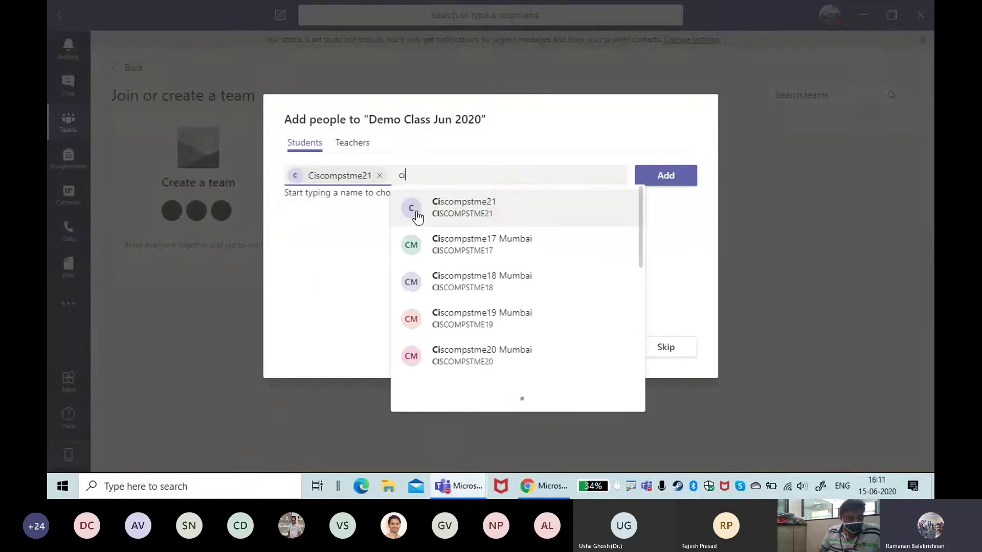
type("s")
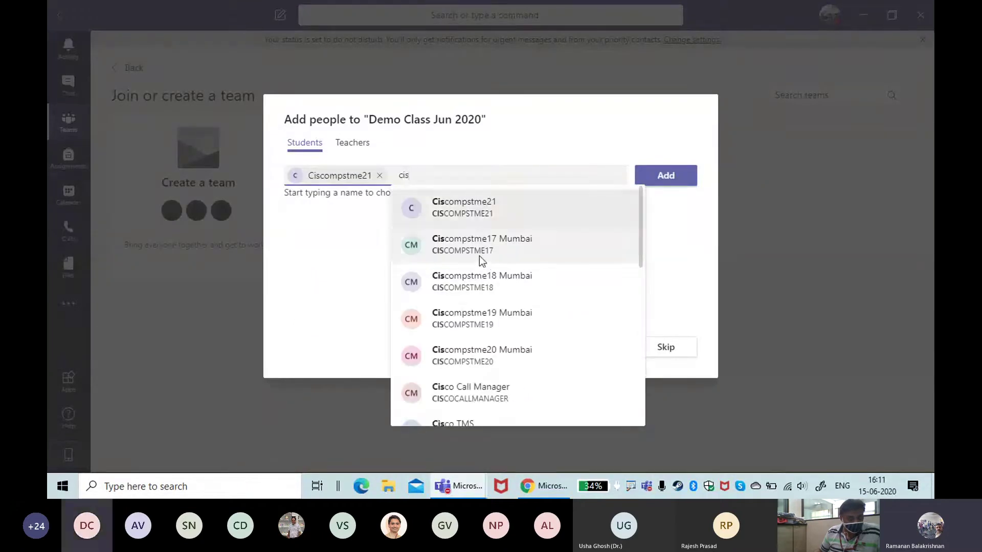
left_click(480, 250)
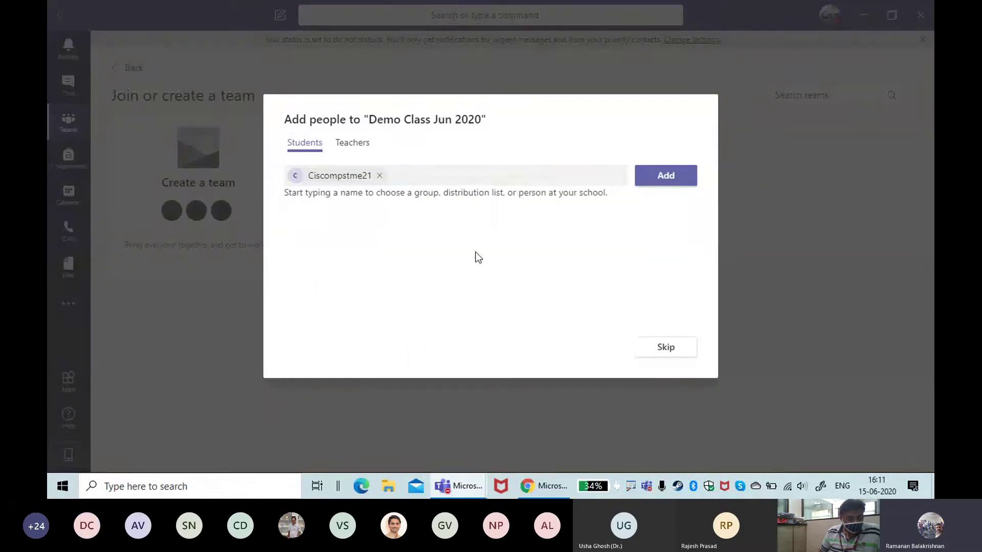
left_click(683, 184)
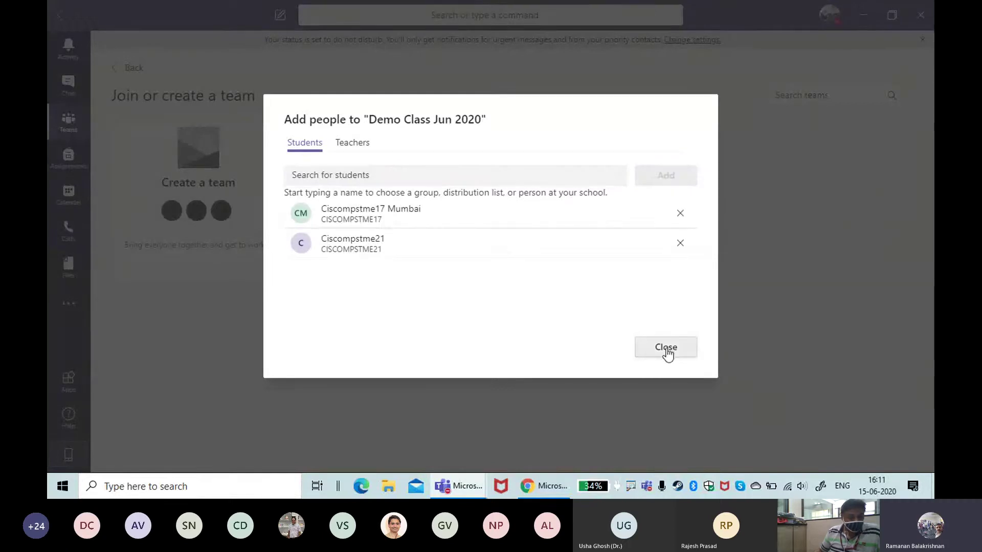
left_click(667, 351)
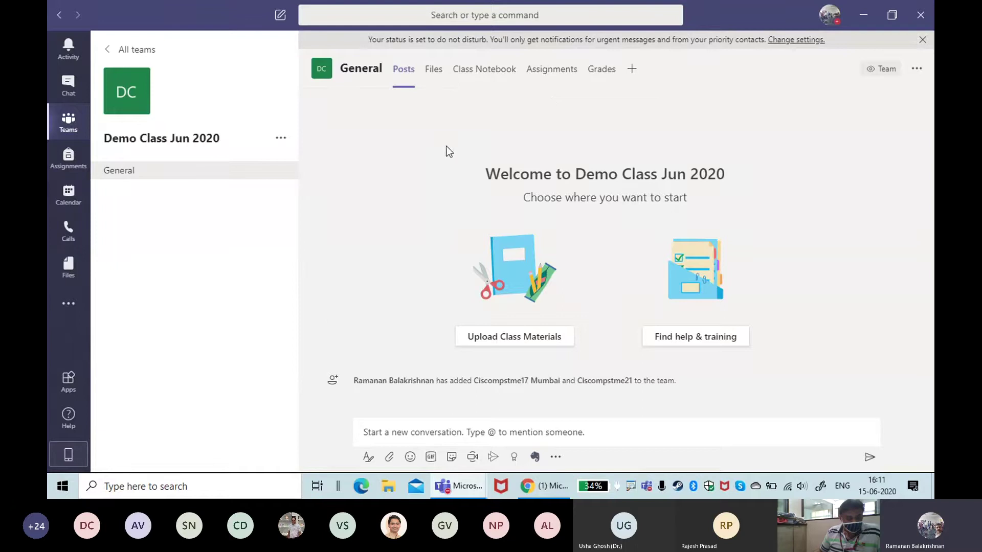
Step: Box the General channel's tabs and right side in red, then bring up the Start menu
key("ctrl+2")
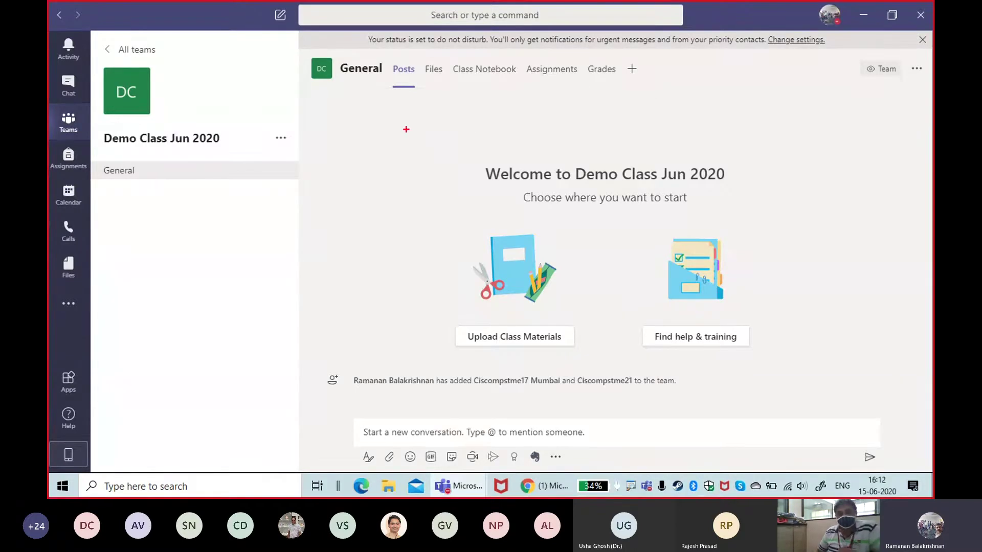
mouse_move(356, 54)
left_mouse_down()
mouse_move(656, 75)
mouse_move(656, 96)
left_mouse_up()
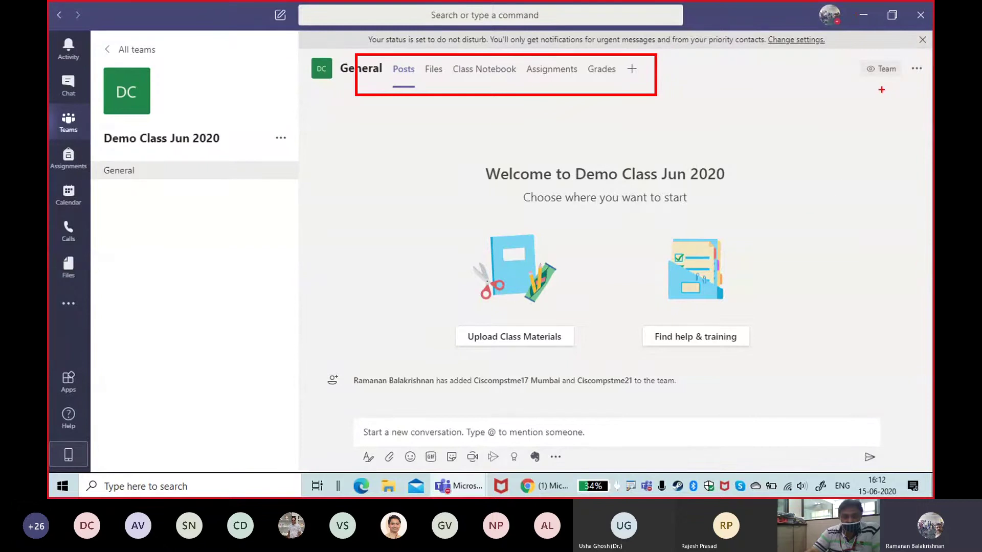
mouse_move(882, 90)
left_mouse_down()
mouse_move(868, 132)
mouse_move(876, 165)
left_mouse_up()
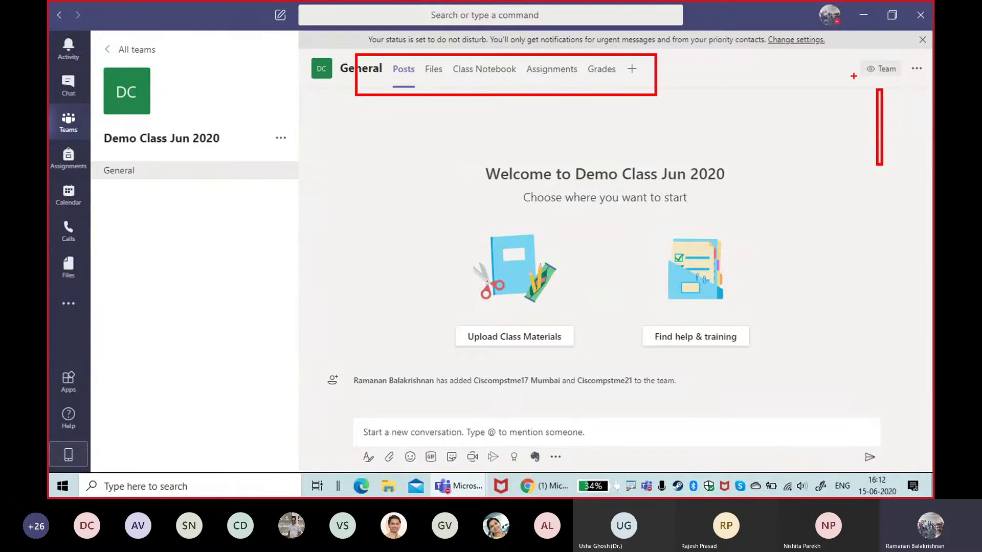
key("super")
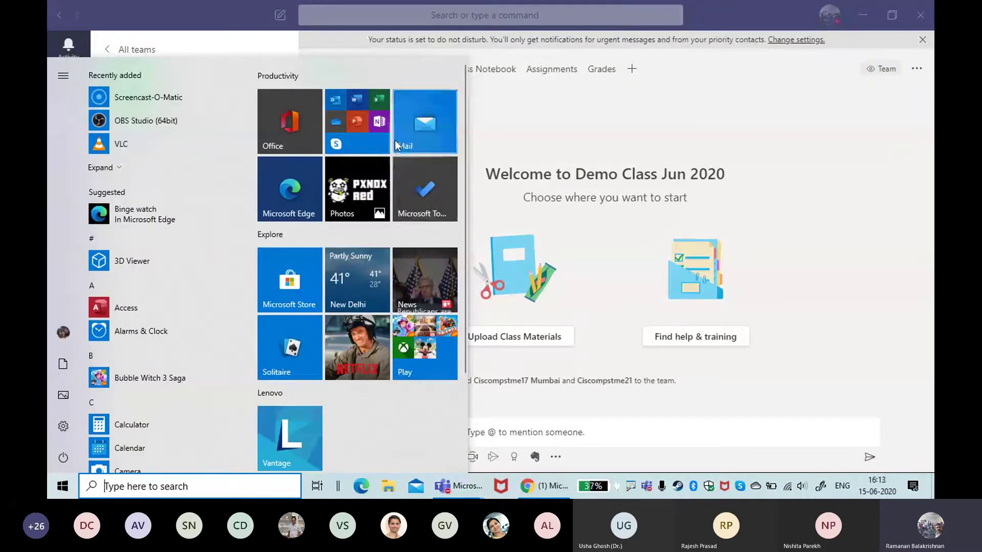
Step: Dismiss the Start menu and return to the All teams grid
left_click(867, 201)
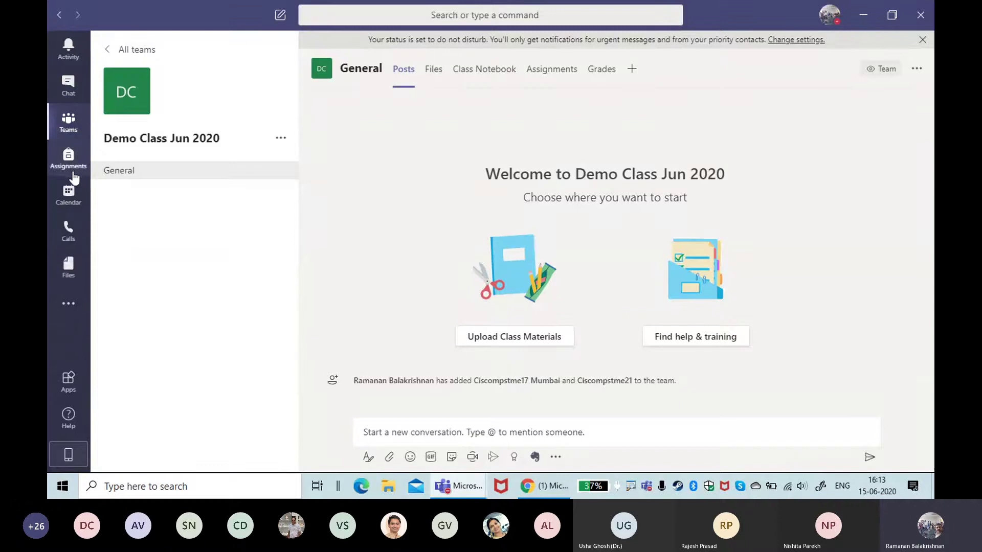
mouse_move(110, 72)
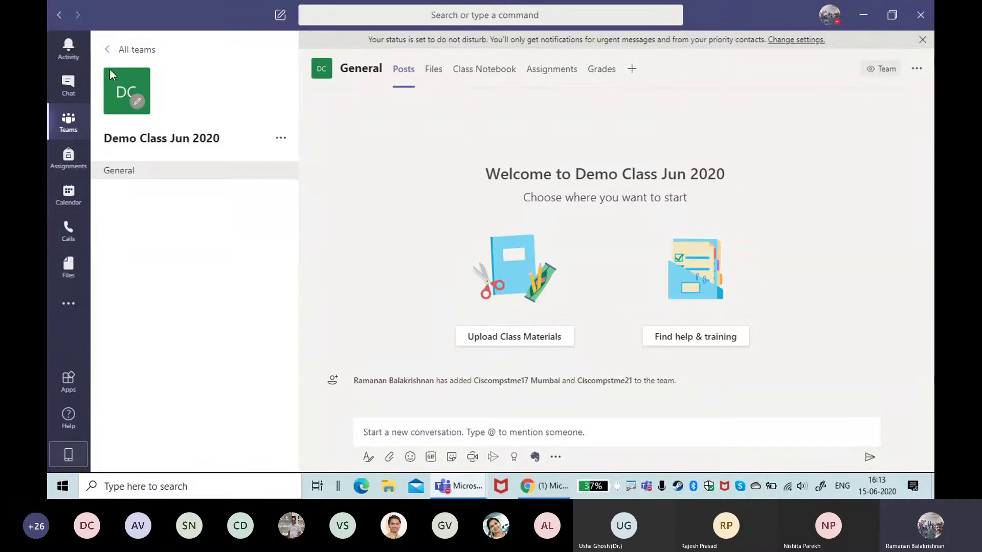
left_click(130, 49)
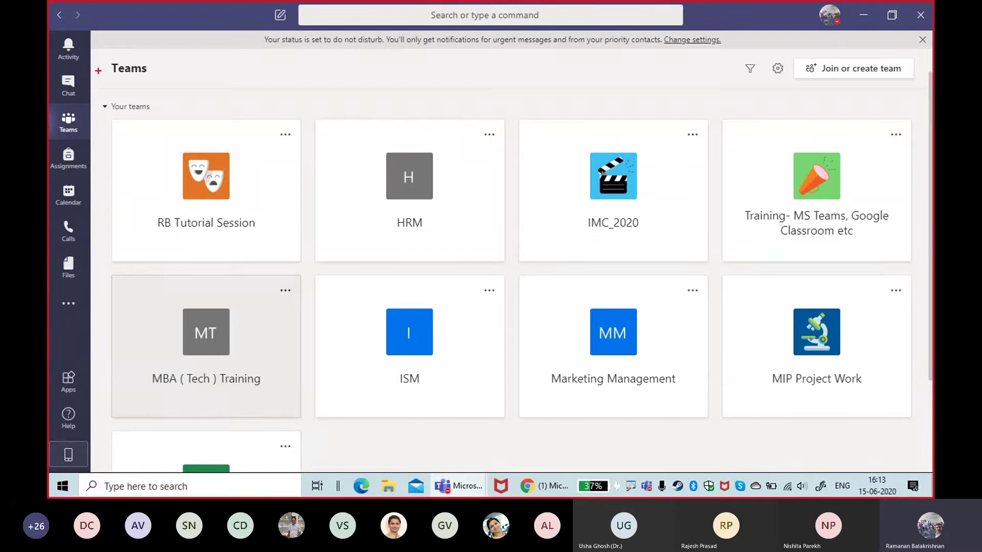
left_click_drag(102, 46, 104, 409)
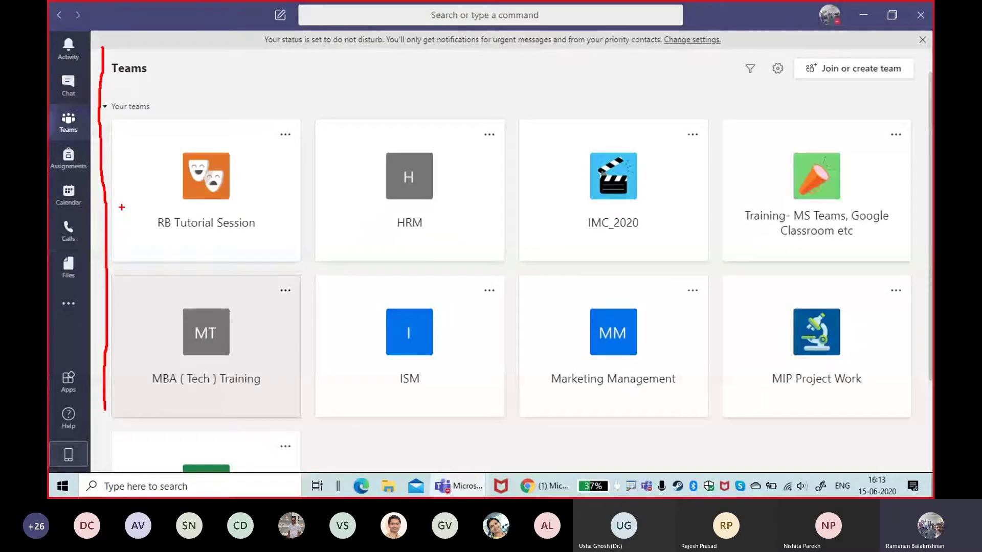
left_click_drag(125, 211, 125, 234)
type("me s")
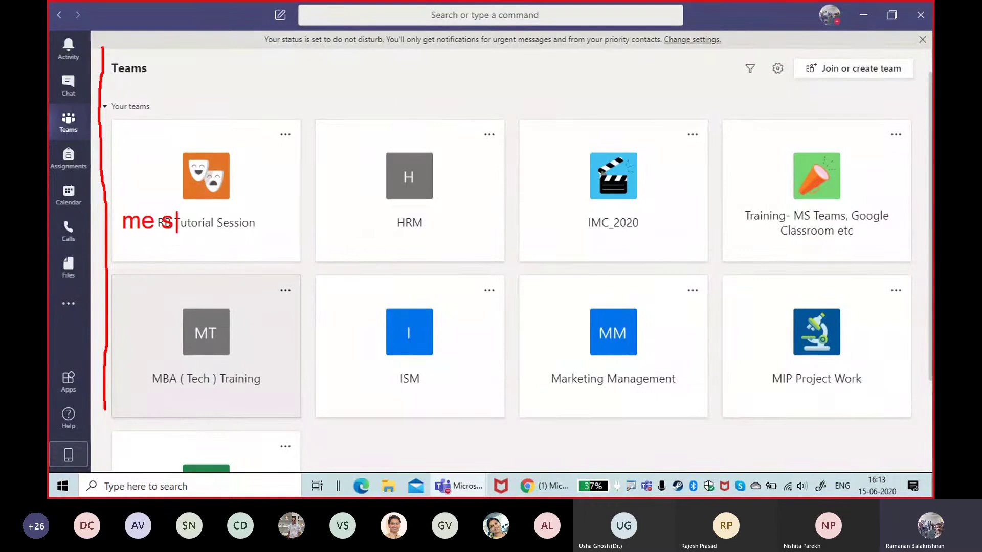
type("ection")
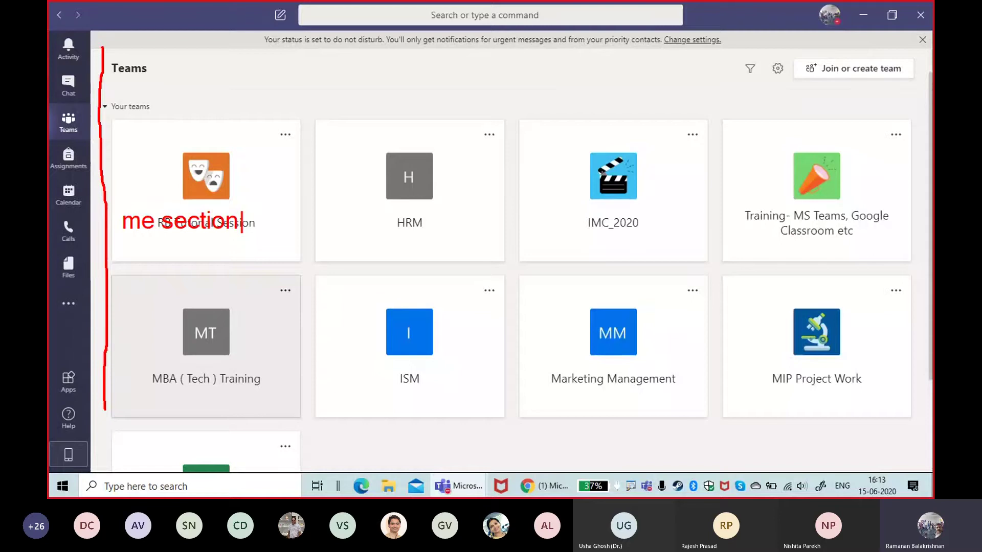
key("Escape")
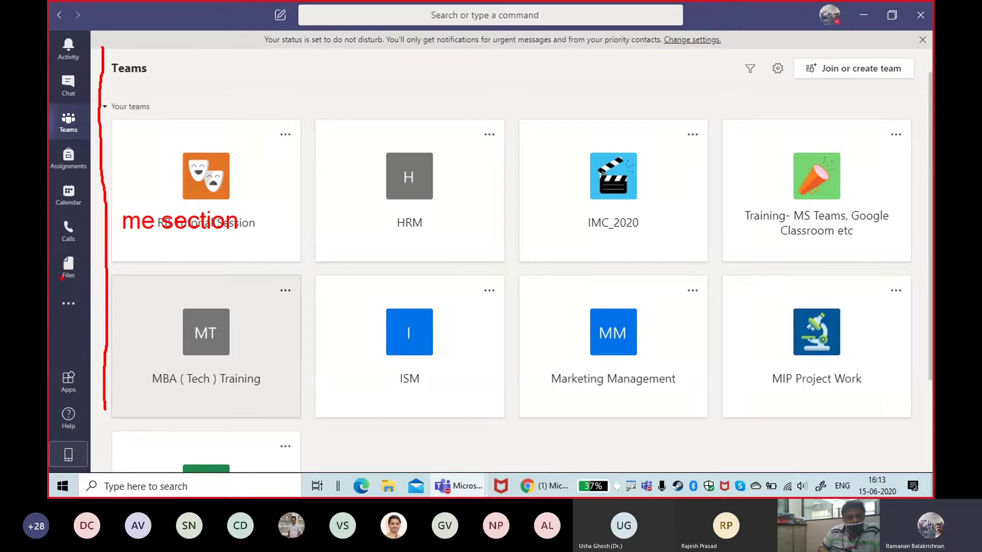
key("Escape")
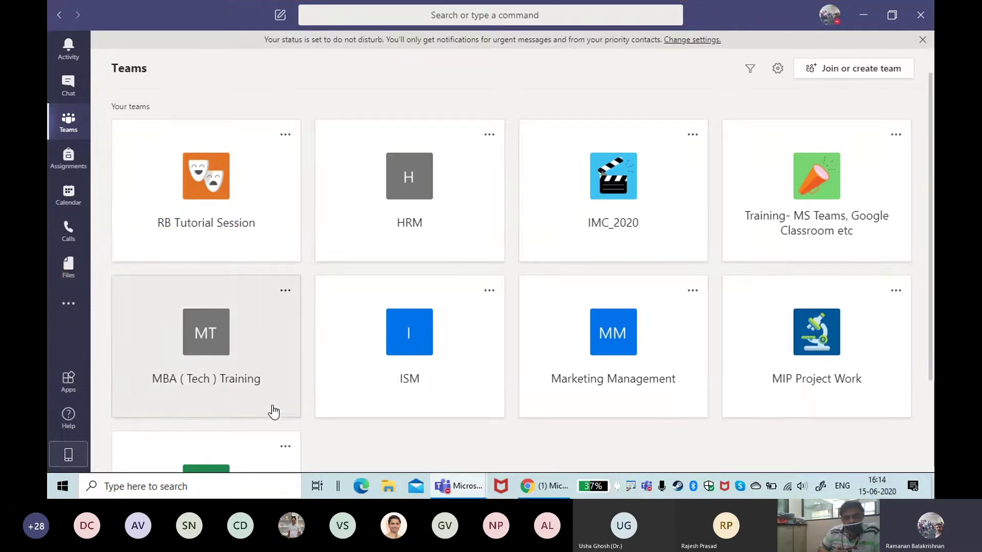
left_click(75, 308)
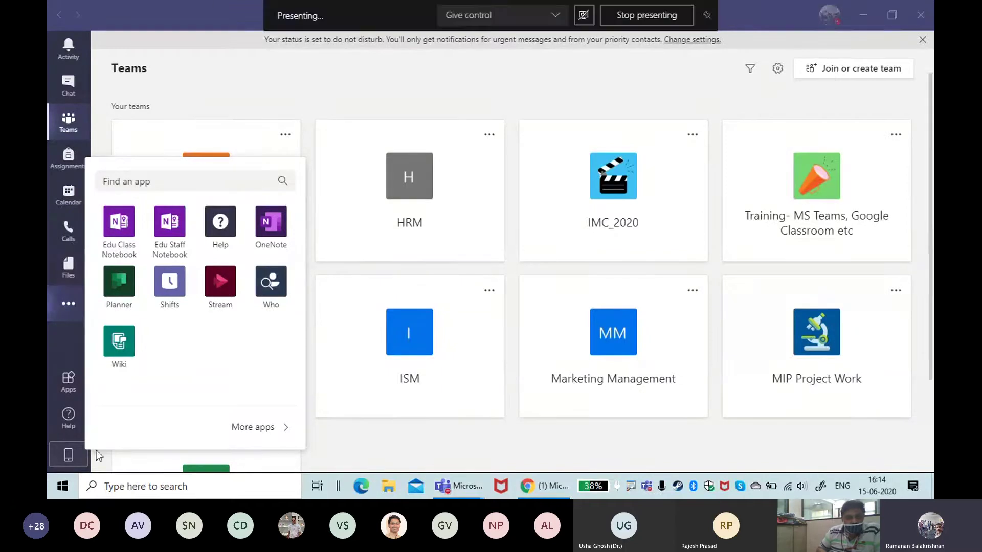
left_click(68, 305)
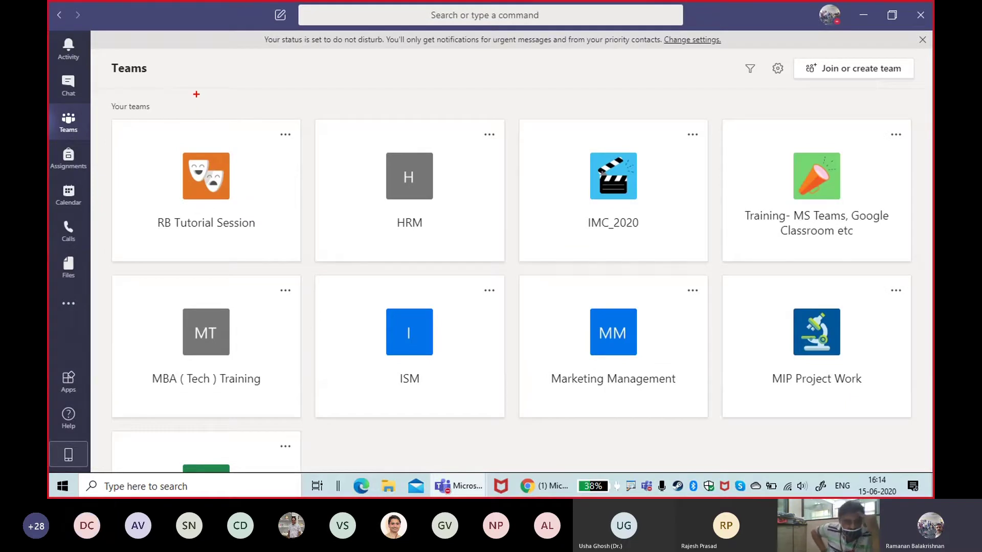
Step: Underline the teams page header in red, label it 'we area', and scroll down to the Demo Class card
mouse_move(196, 95)
left_mouse_down()
mouse_move(807, 113)
mouse_move(858, 105)
left_mouse_up()
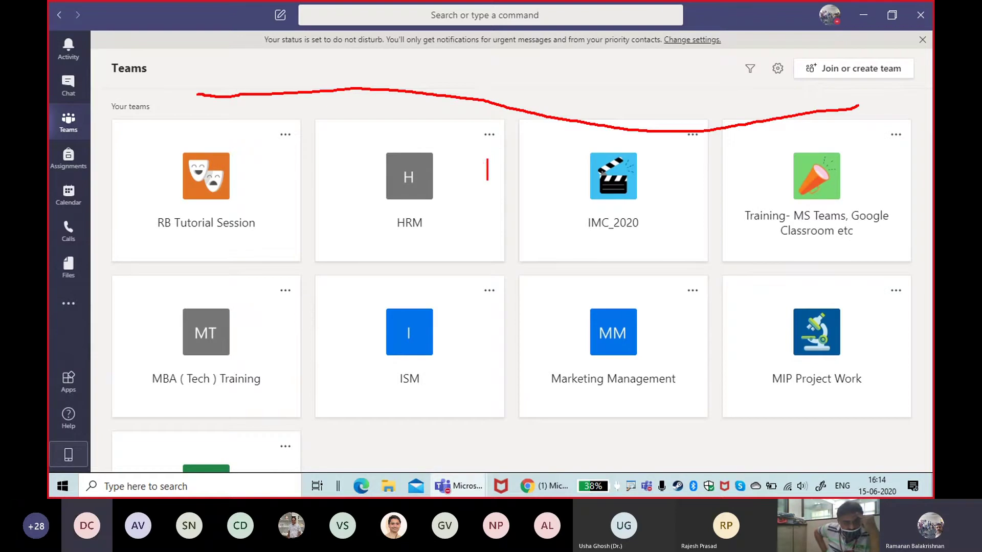
type("we c")
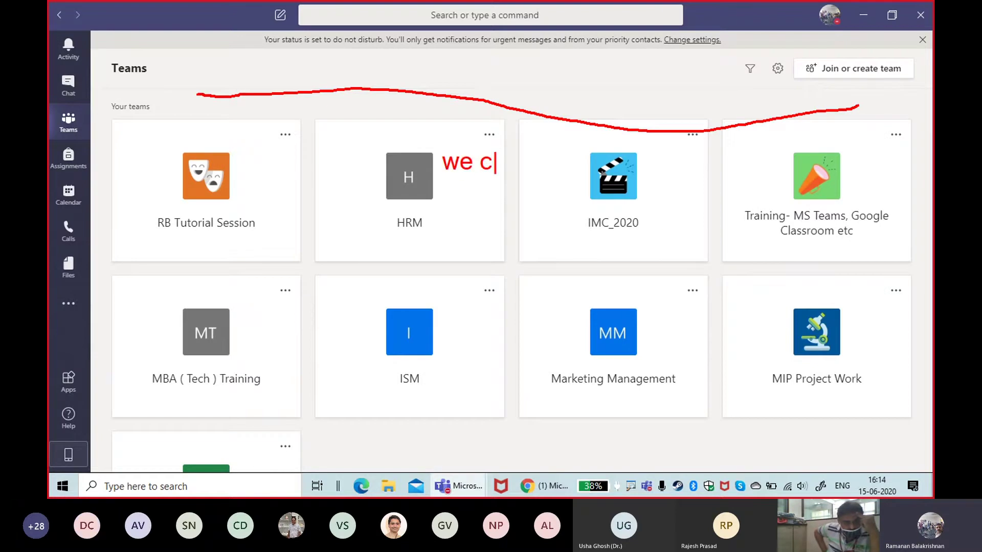
key("BackSpace")
type("area")
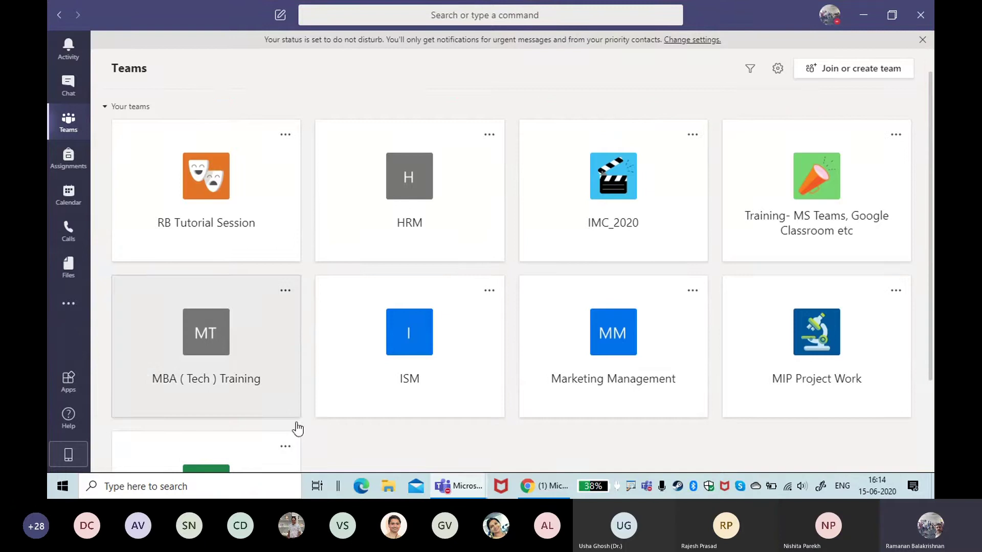
scroll(519, 304, "down", 3)
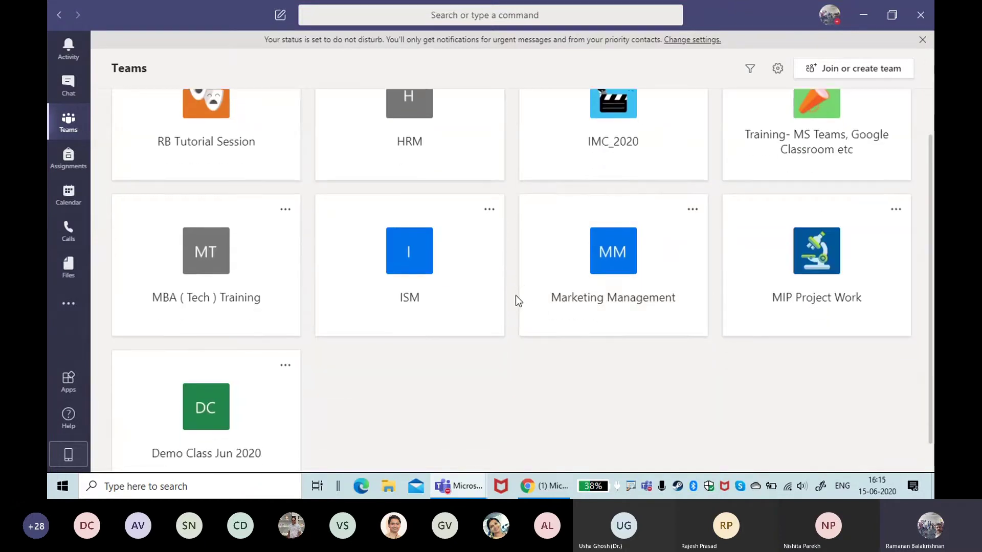
scroll(515, 301, "down", 2)
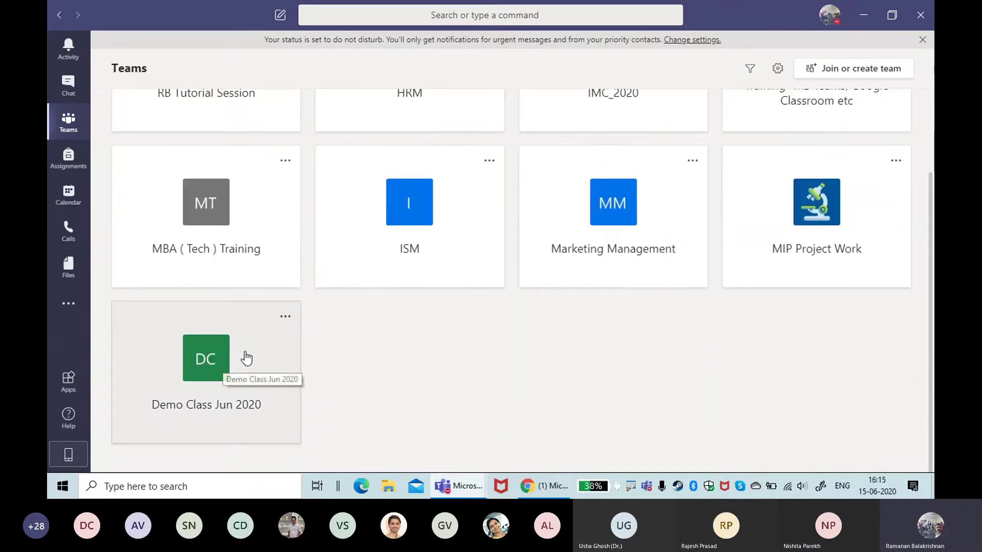
left_click(286, 318)
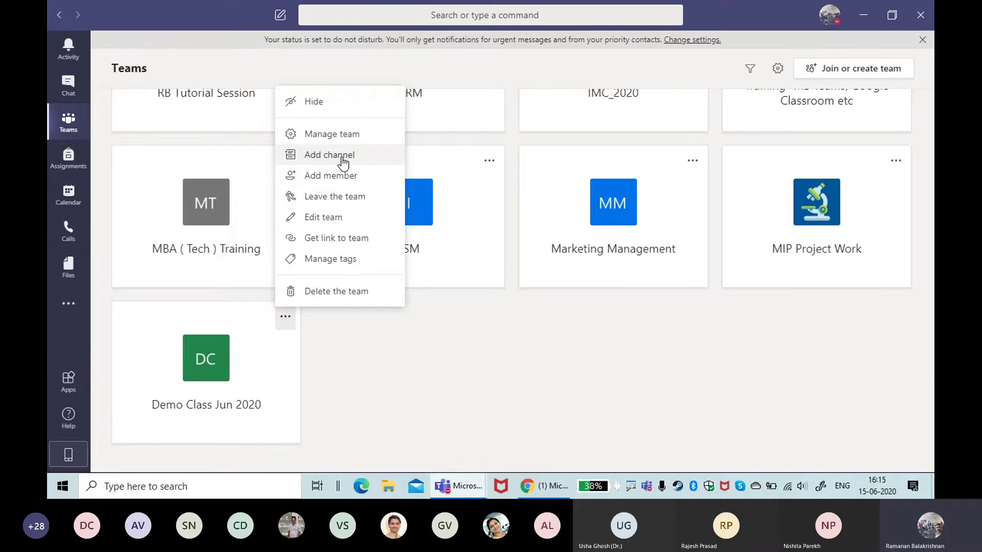
scroll(361, 388, "up", 2)
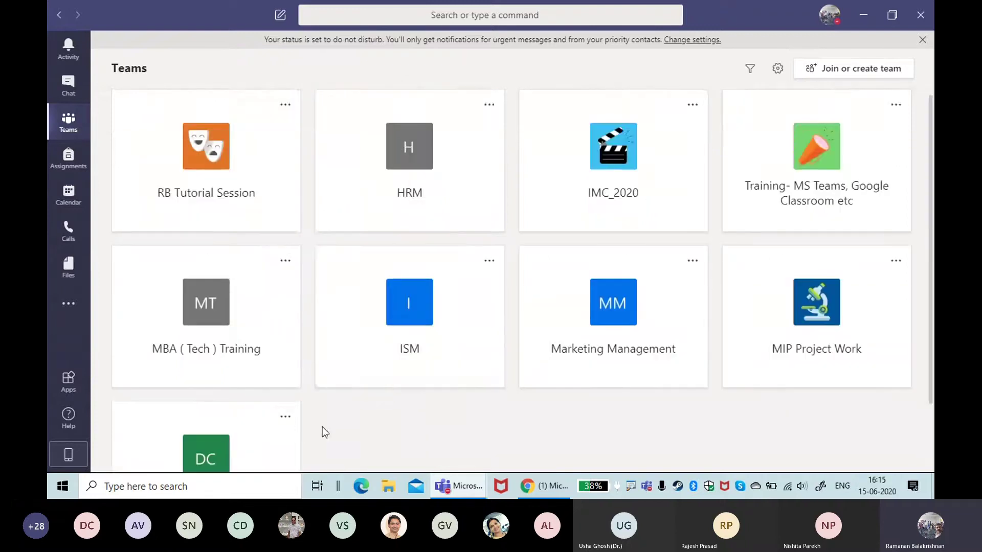
scroll(281, 450, "down", 1)
Step: Open Demo Class Jun 2020, view its team link without copying it, then reopen its options menu
left_click(202, 397)
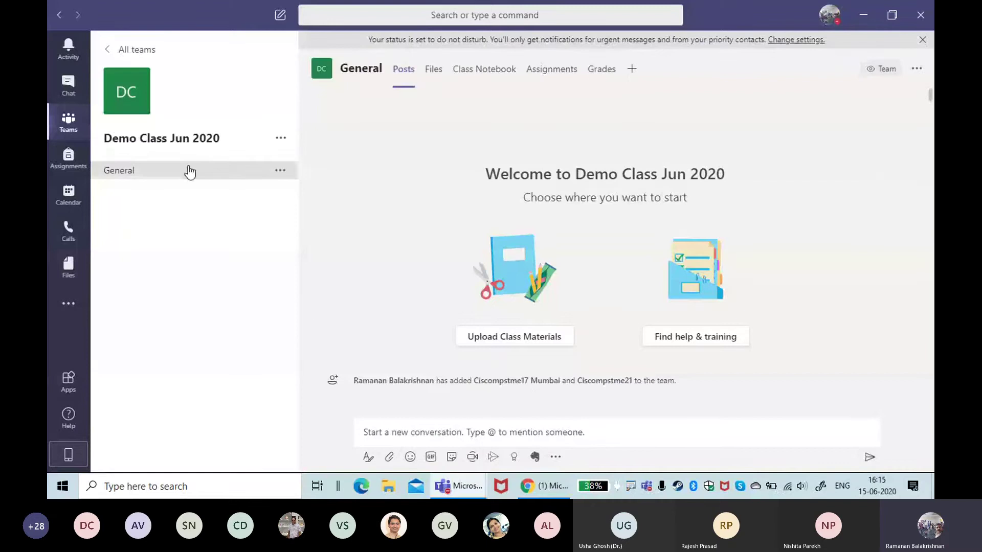
left_click(280, 143)
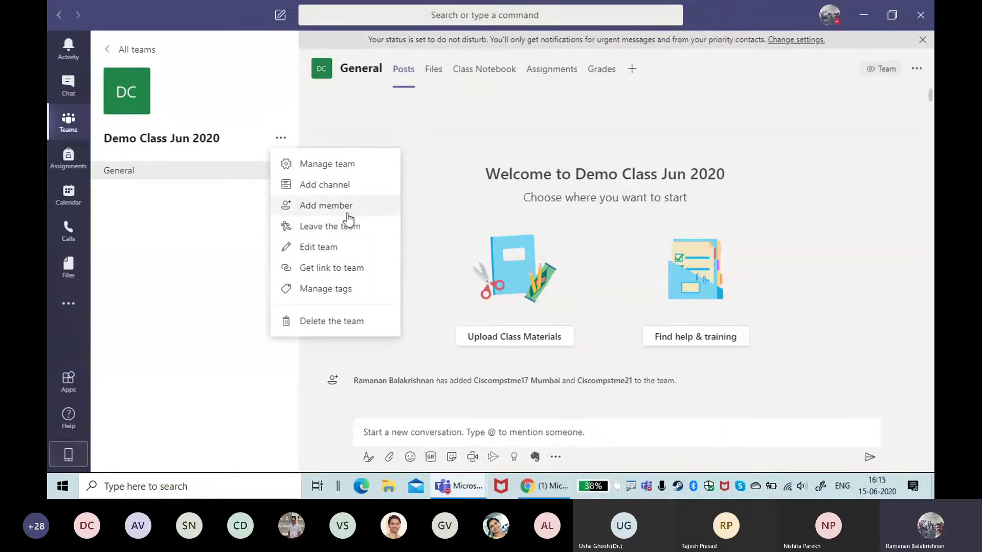
left_click(351, 271)
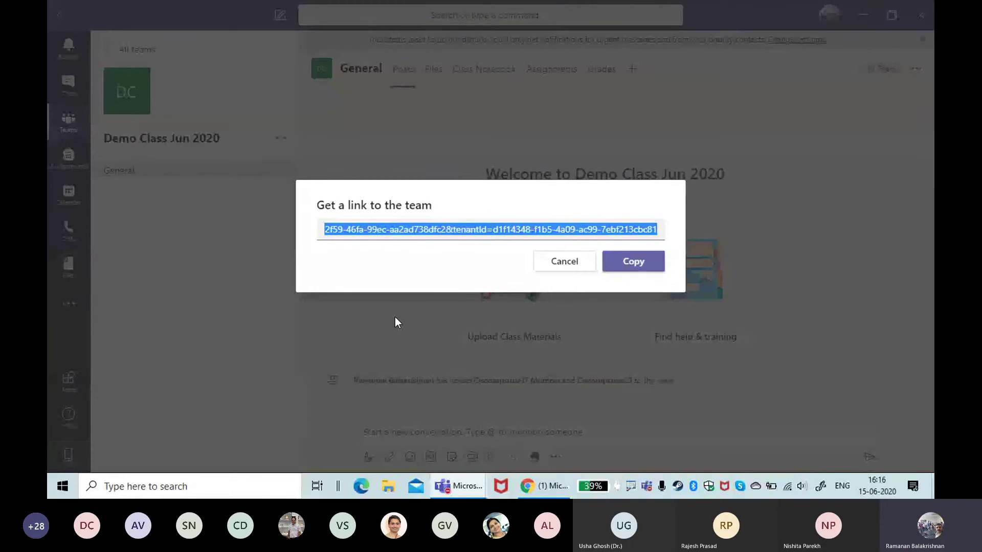
left_click(564, 268)
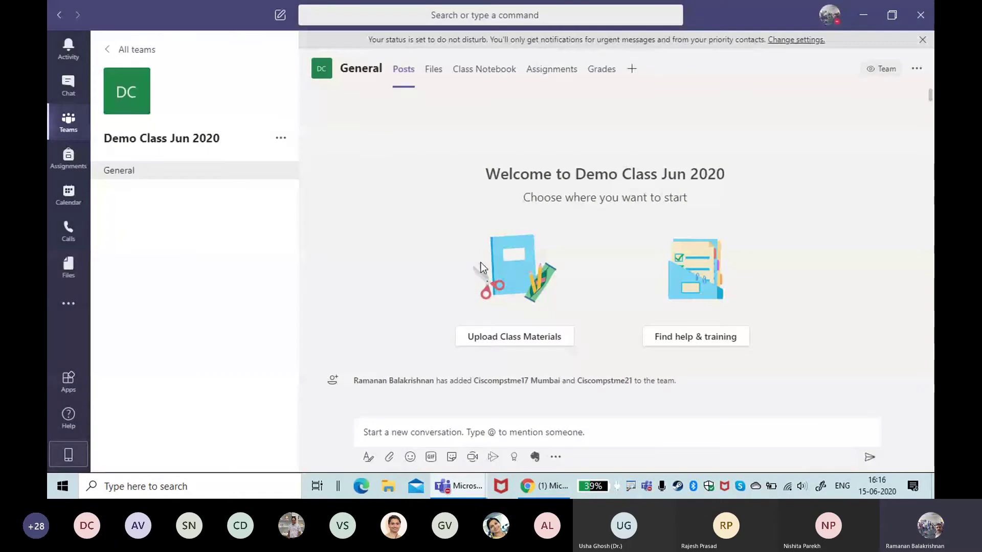
left_click(282, 138)
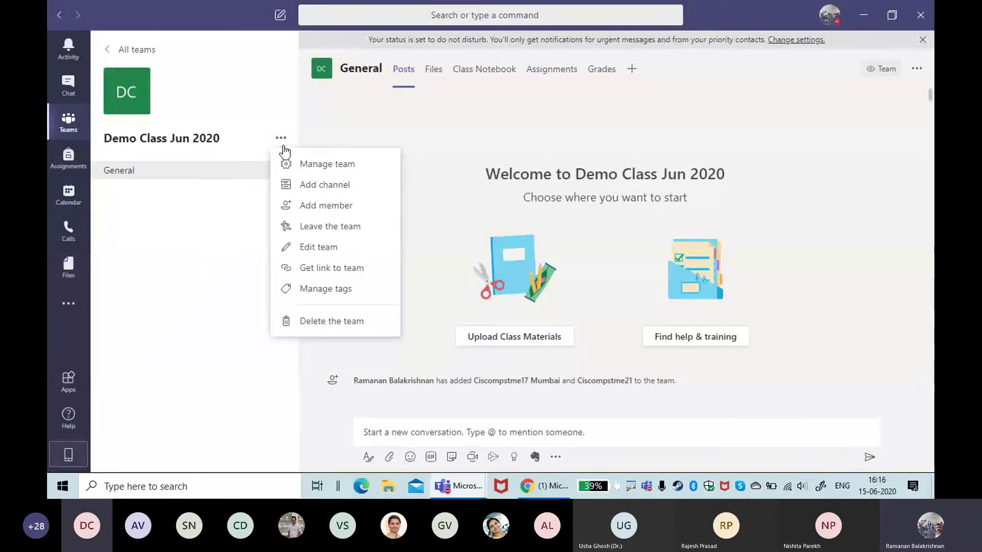
Step: Open Demo Class Jun 2020's Settings tab and outline the list of setting names with an annotation
left_click(367, 164)
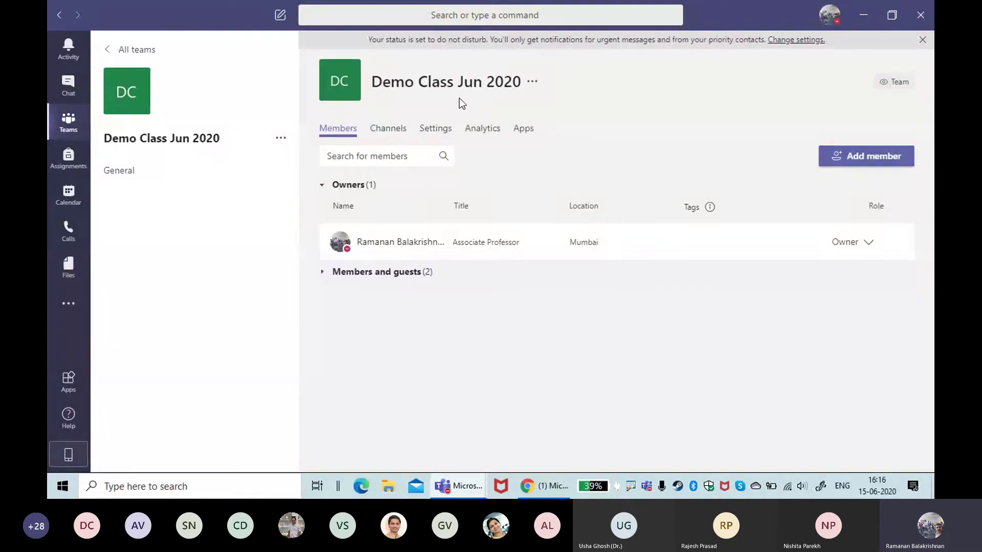
left_click(433, 129)
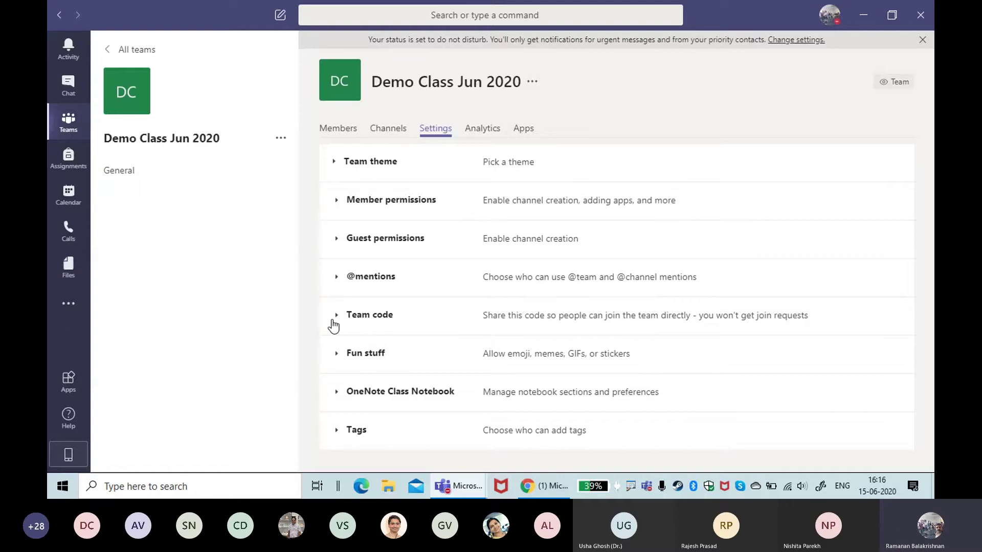
key("ctrl+2")
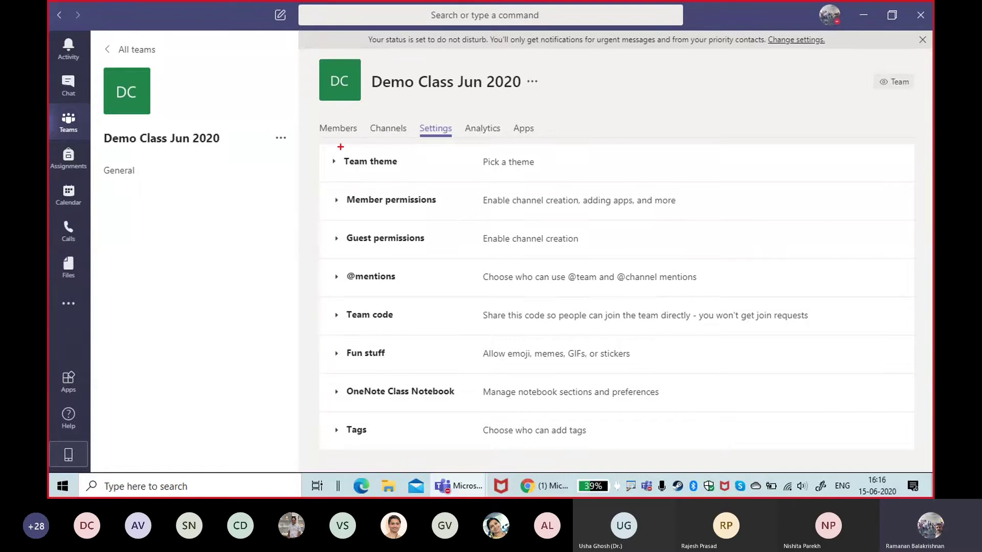
mouse_move(346, 143)
left_mouse_down()
mouse_move(385, 161)
mouse_move(475, 414)
left_mouse_up()
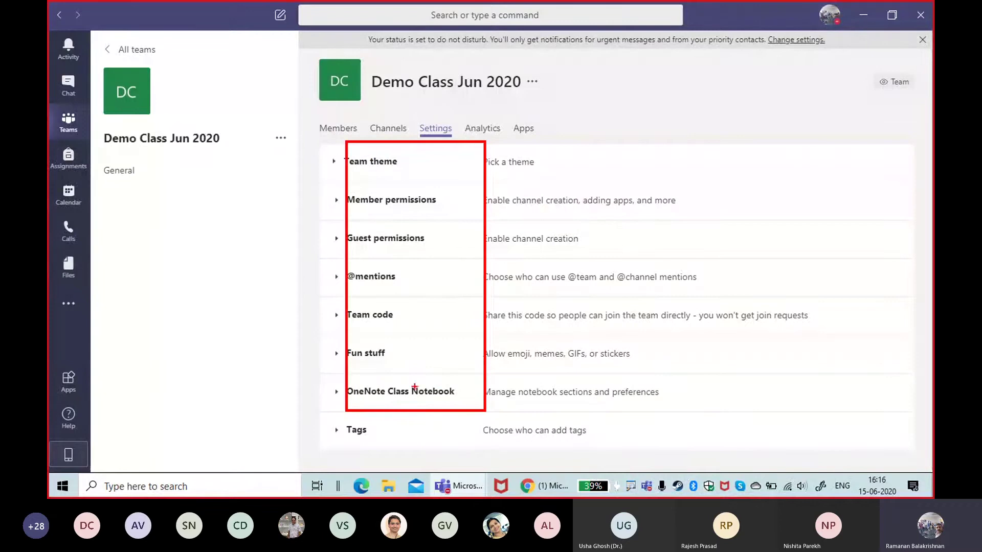
key("Escape")
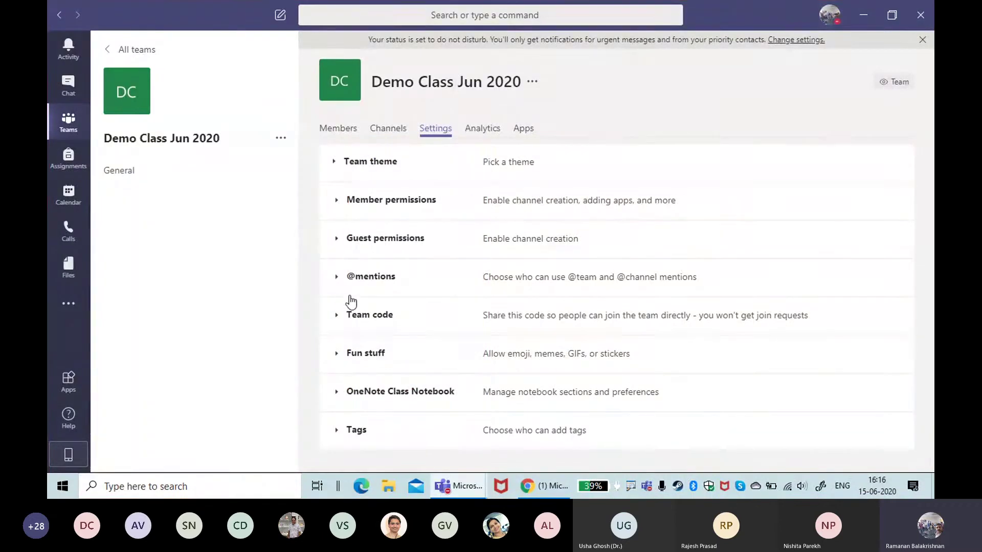
Step: Highlight the Team code setting with an annotation, then return to the Members tab
key("ctrl+2")
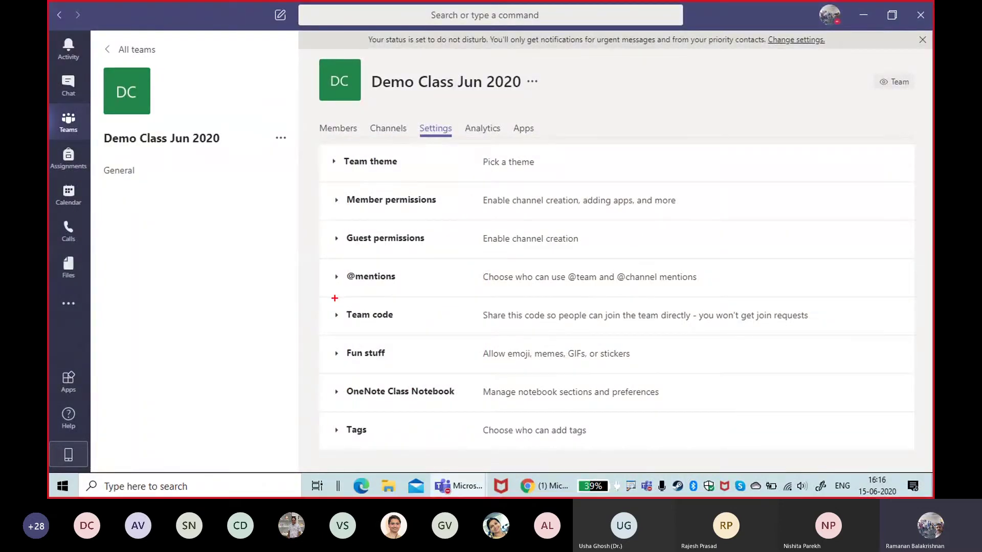
left_click_drag(335, 298, 433, 332)
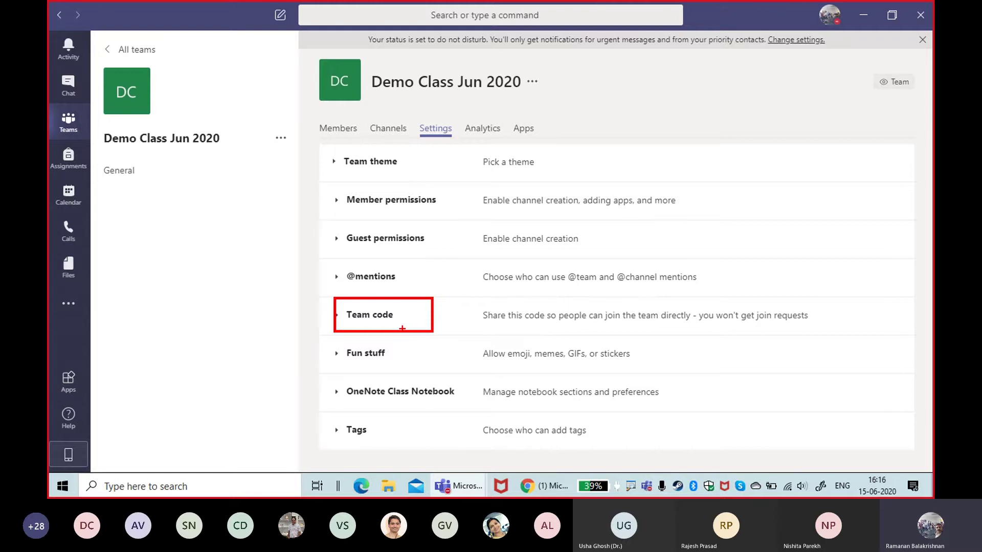
key("Escape")
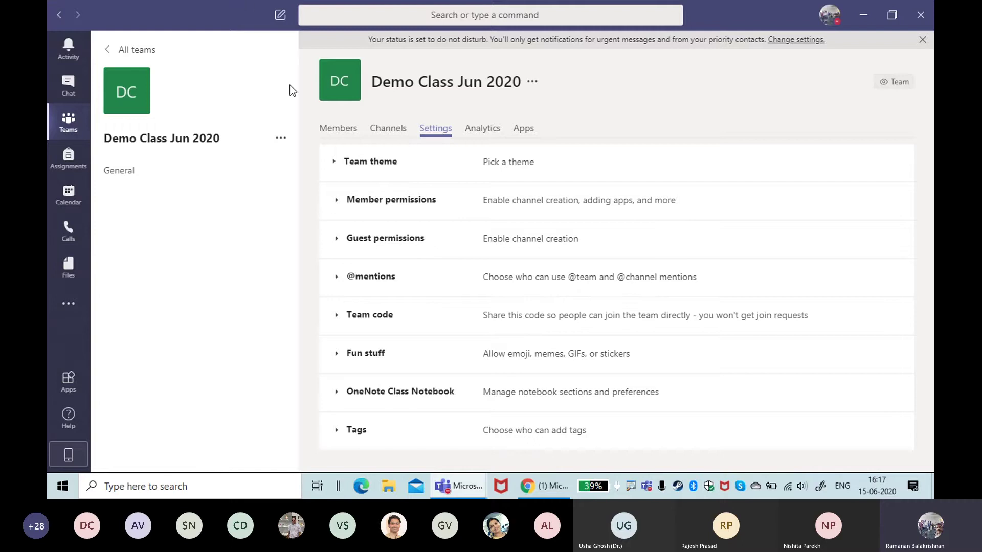
left_click(346, 126)
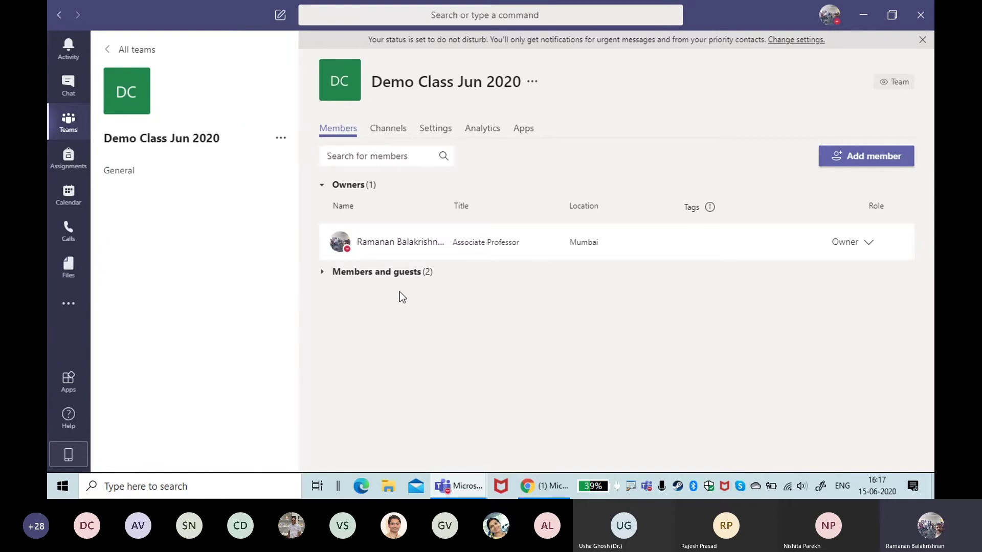
Step: Expand 'Members and guests (2)' to show the two members below the owner
left_click(407, 280)
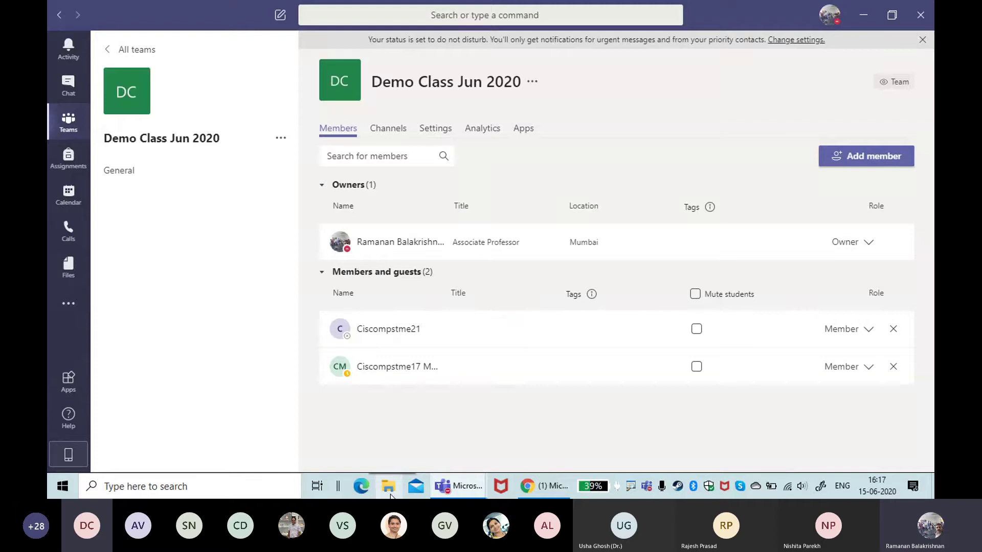
mouse_move(377, 329)
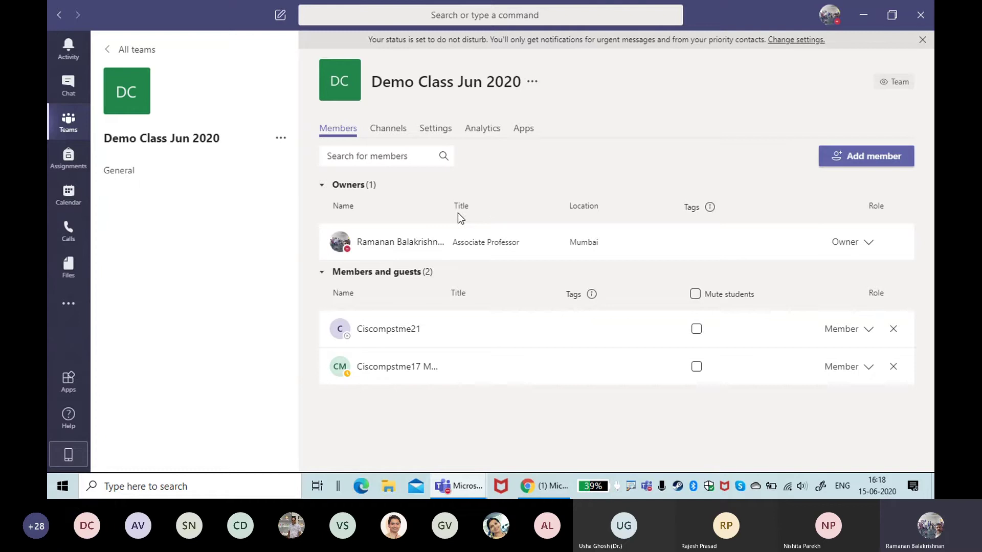
mouse_move(597, 290)
Step: In team Settings, expand the Team theme and Member permissions sections
left_click(443, 130)
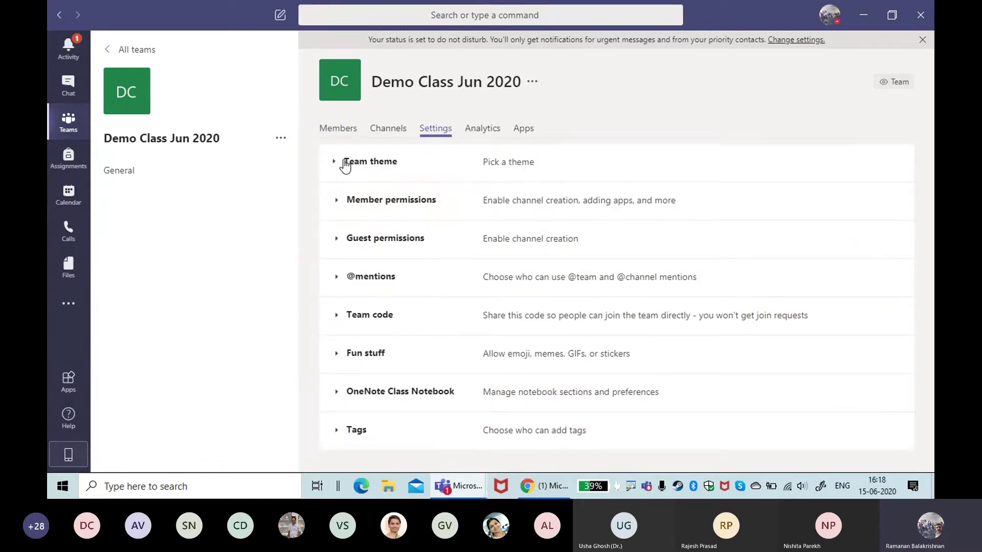
left_click(338, 162)
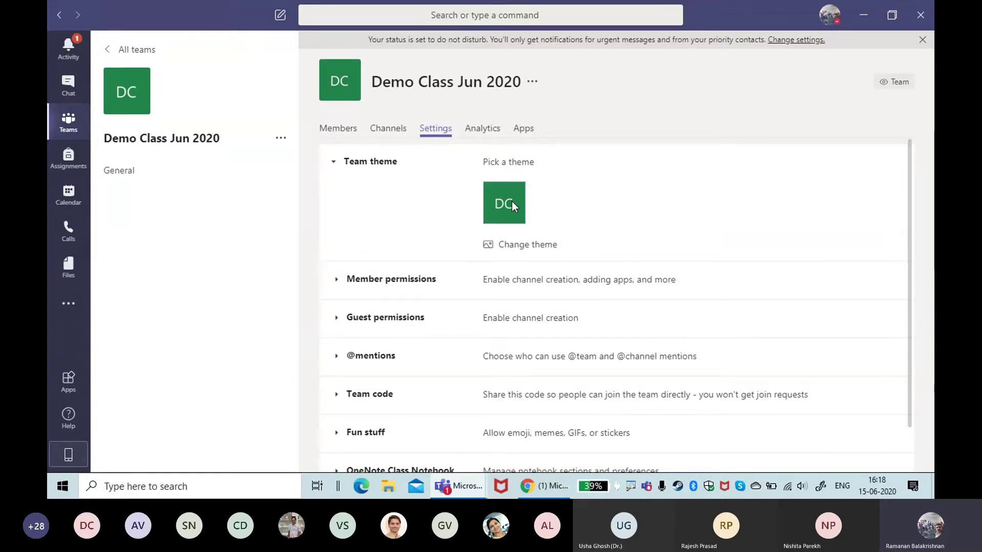
left_click(335, 280)
scroll(502, 358, "down", 3)
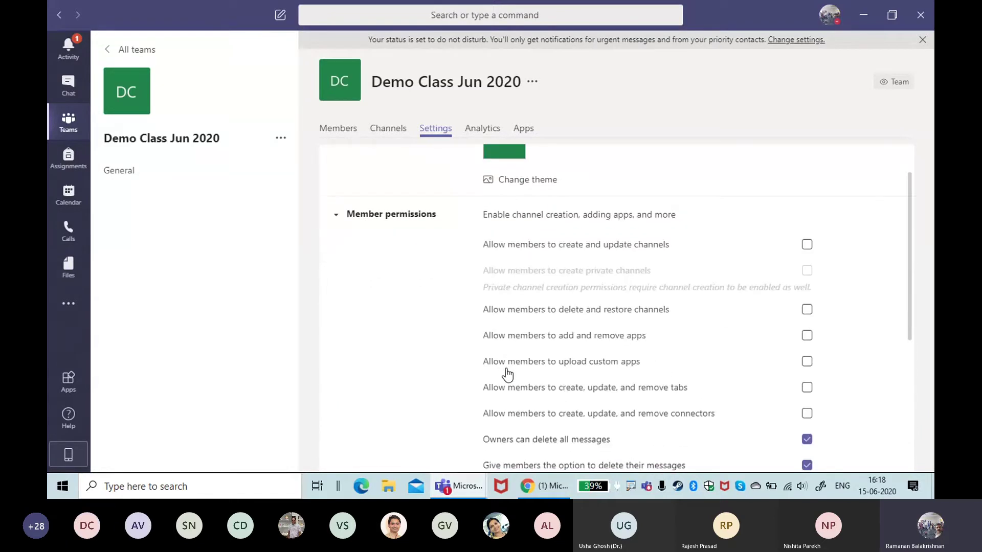
scroll(505, 377, "down", 1)
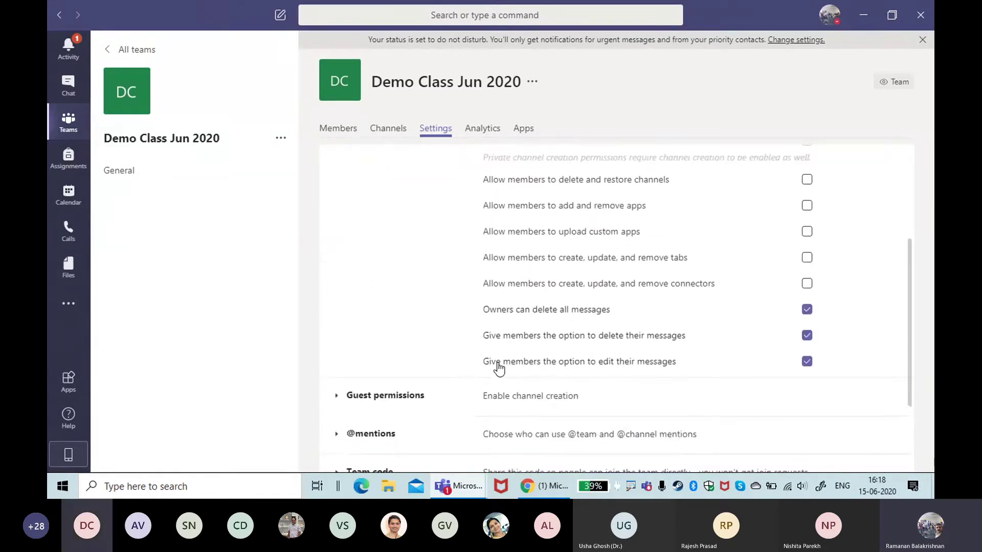
scroll(493, 360, "up", 3)
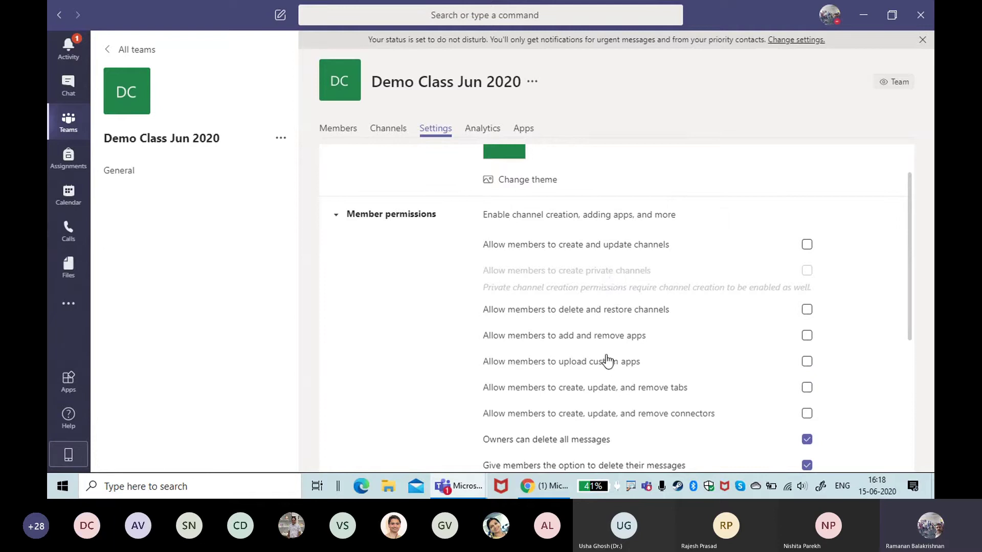
scroll(603, 351, "down", 1)
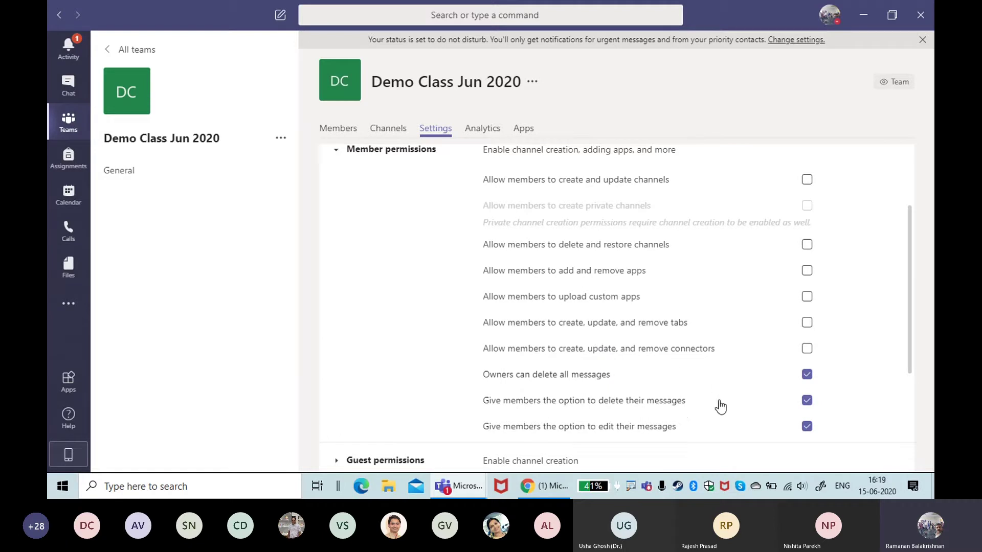
Step: Uncheck 'Give members the option to delete their messages' and expand Guest permissions
left_click(807, 403)
scroll(624, 299, "down", 4)
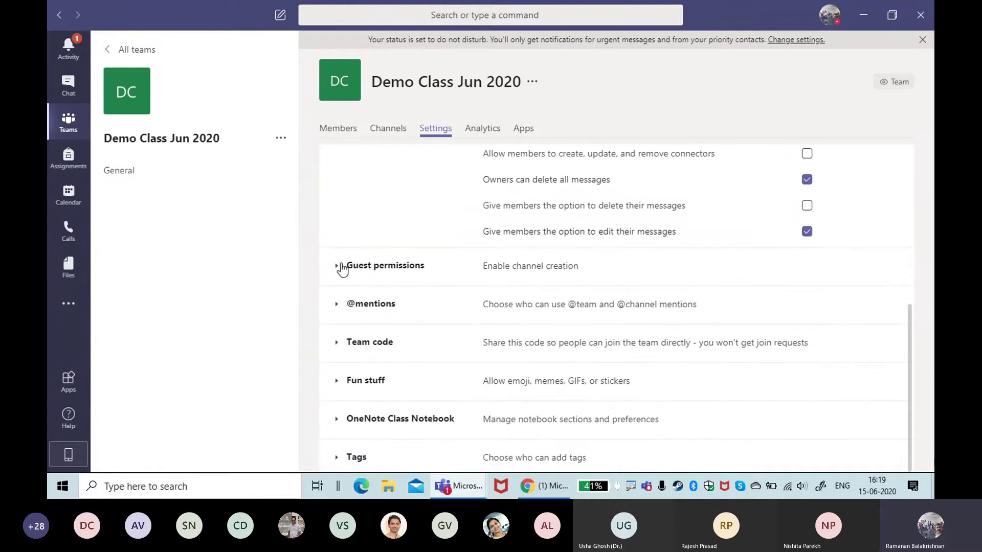
left_click(342, 271)
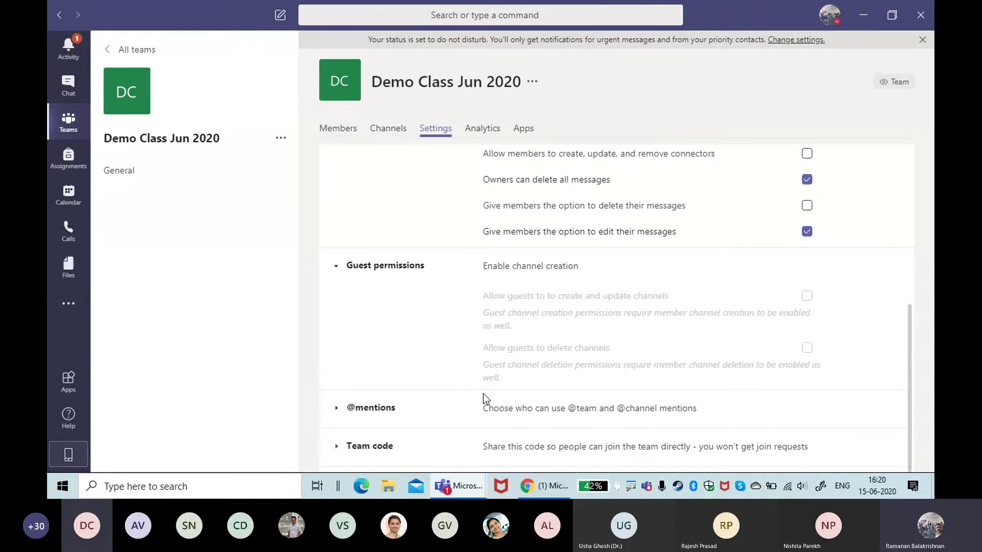
Step: Add the searched guest as a student member, bringing members and guests to three
left_click(342, 129)
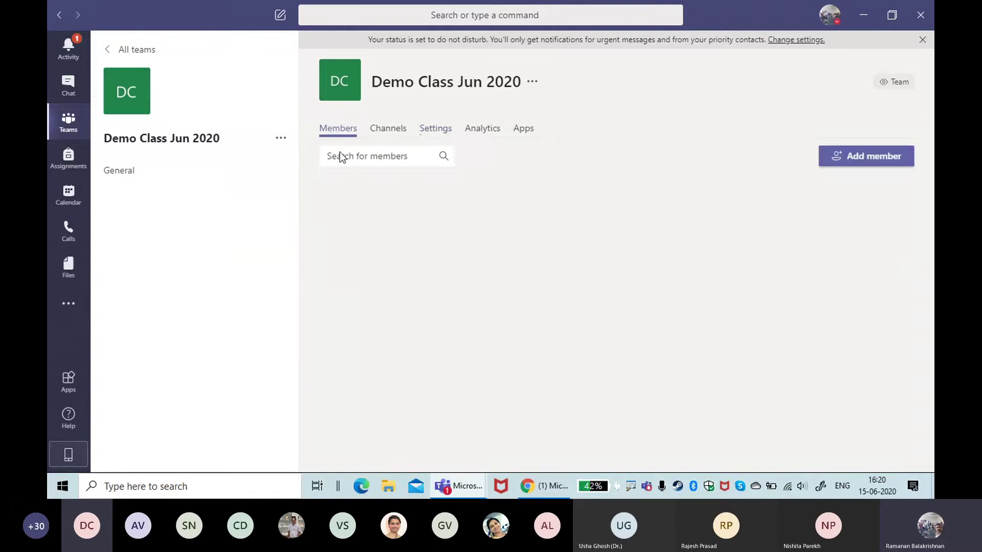
left_click(862, 164)
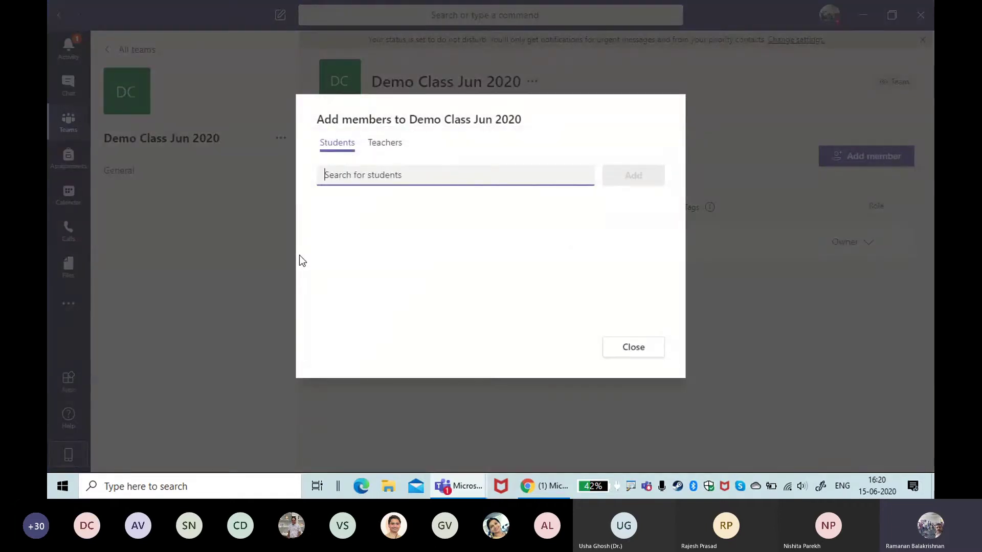
type("rb")
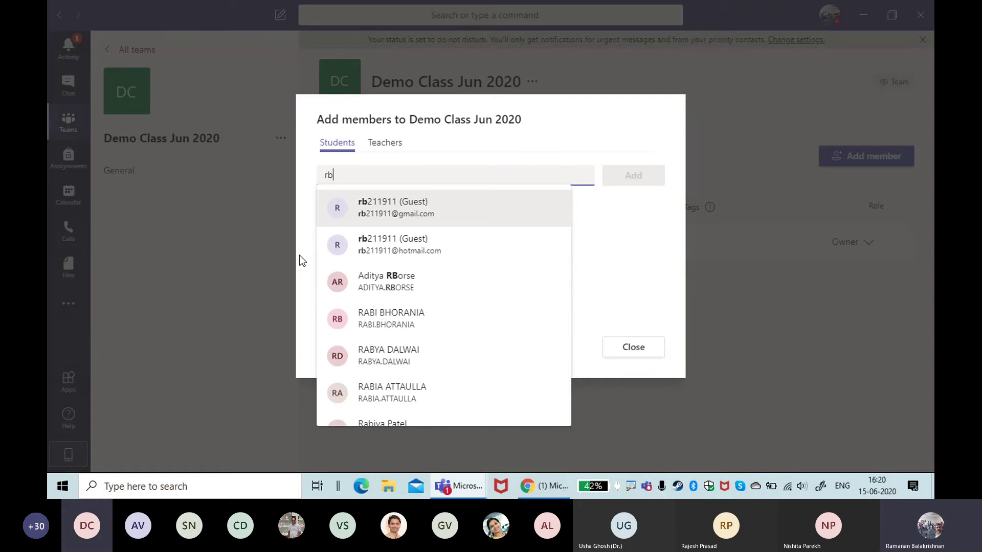
left_click(362, 215)
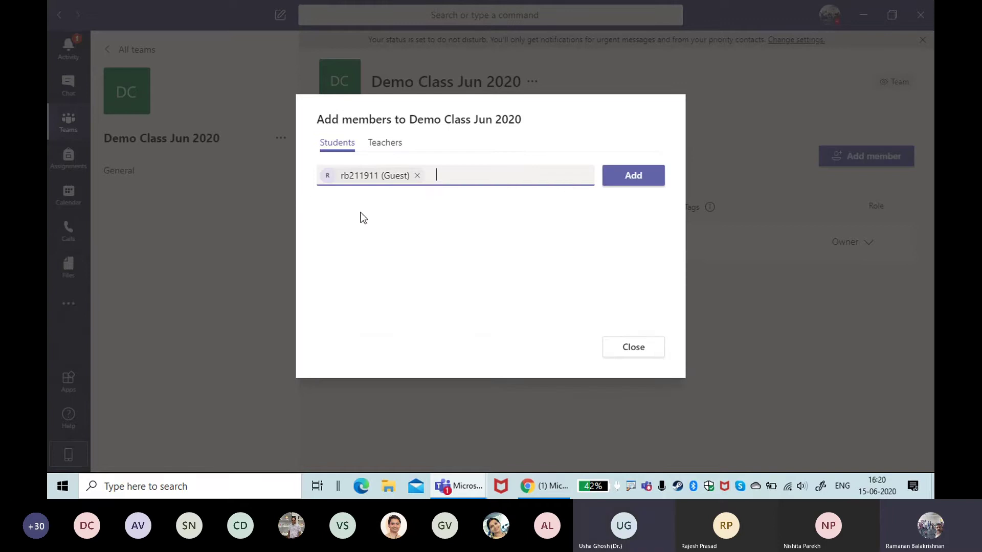
left_click(634, 179)
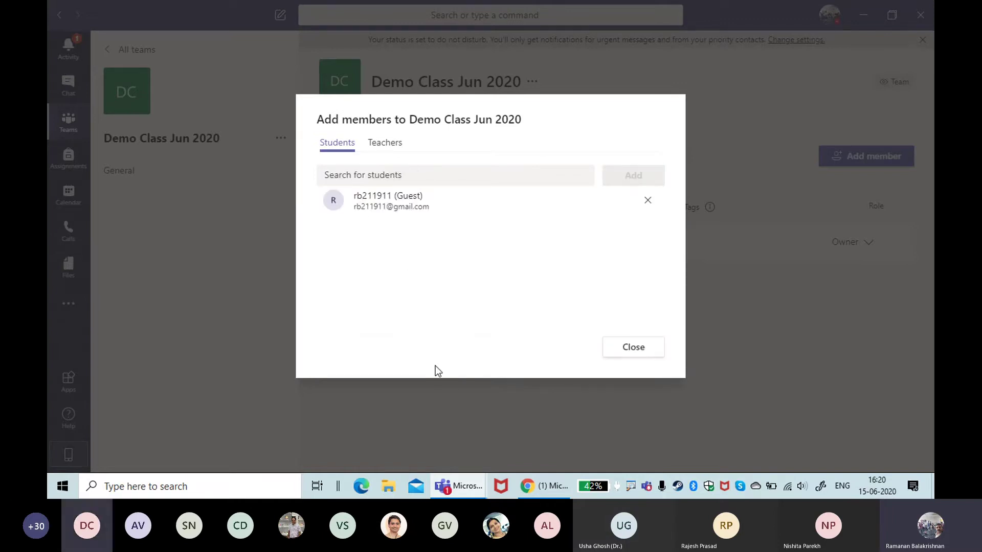
left_click(658, 351)
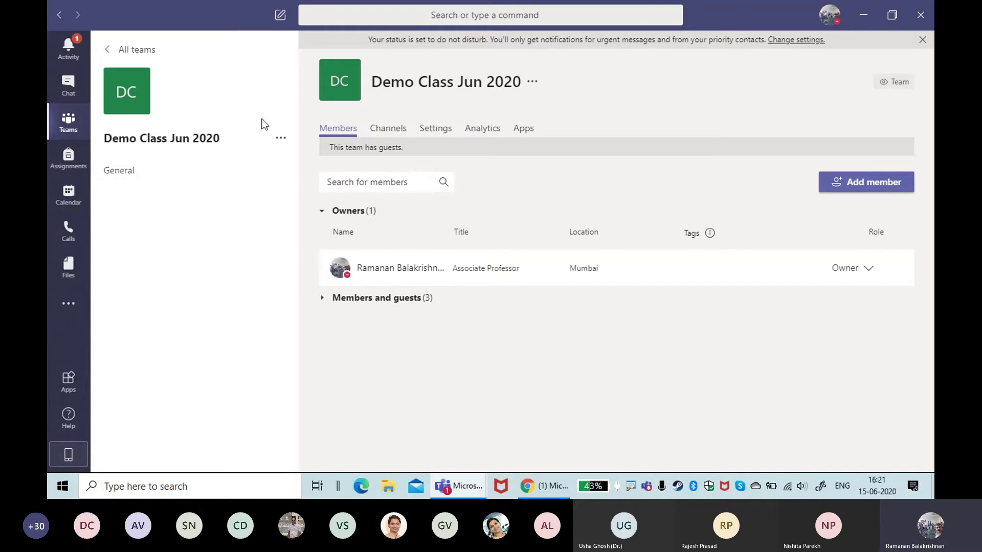
left_click(447, 130)
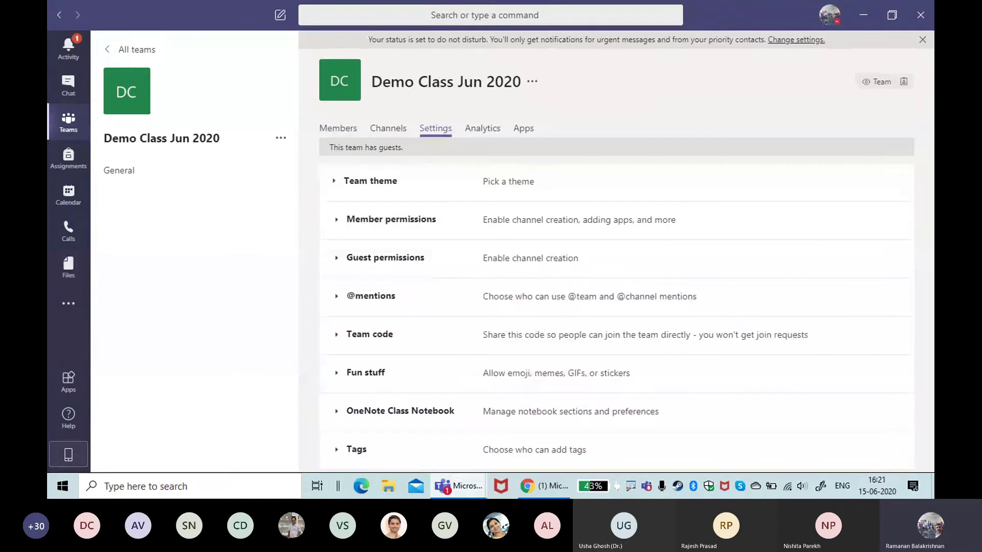
left_click(372, 301)
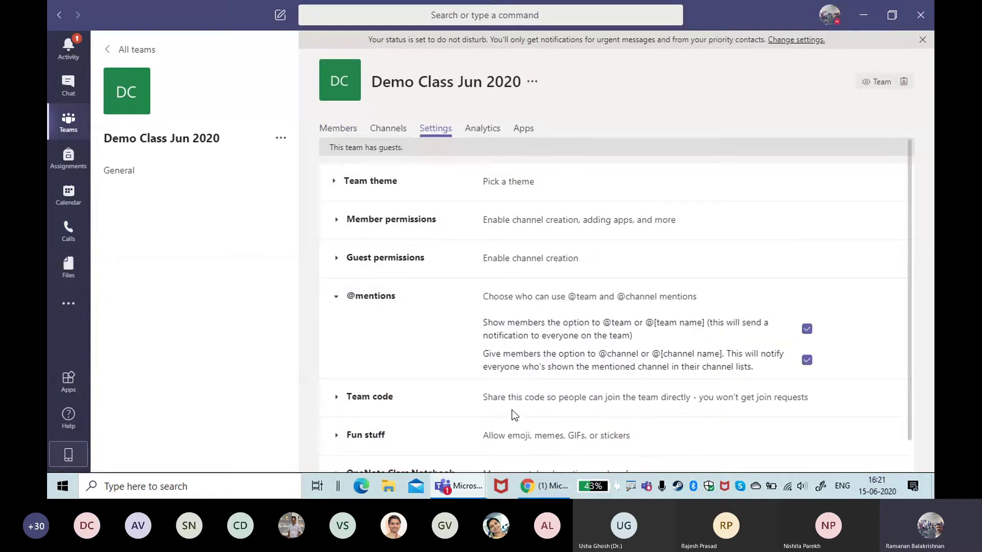
scroll(493, 428, "down", 1)
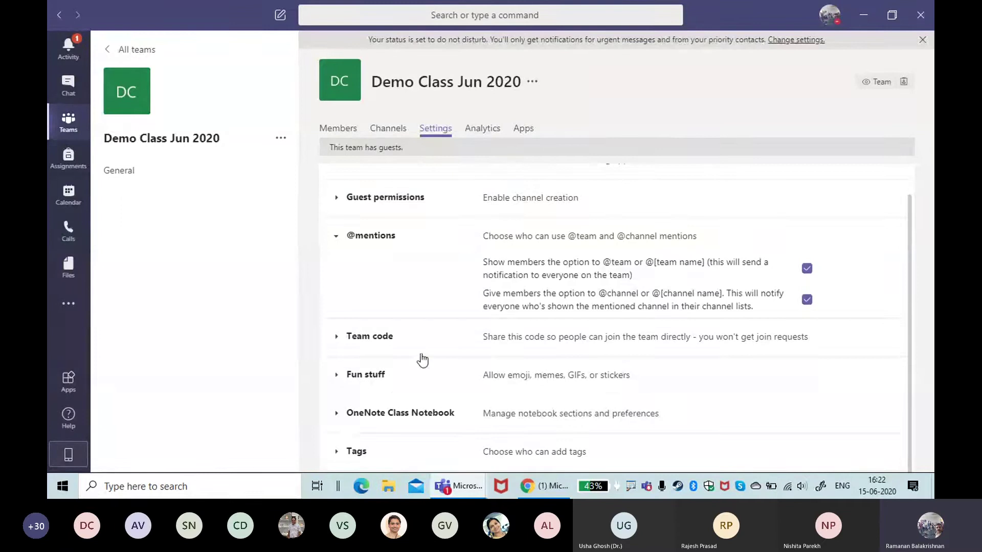
left_click(336, 416)
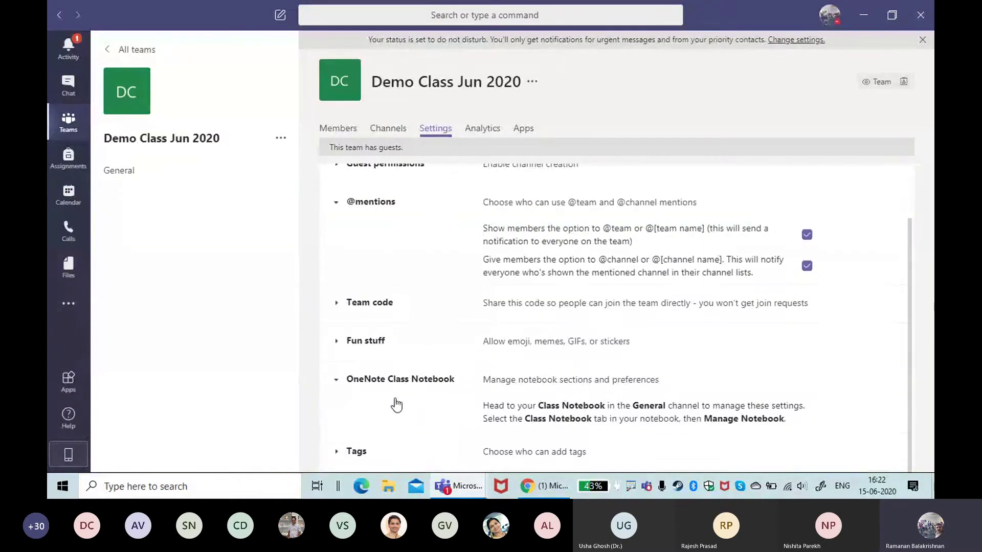
Step: Keep 'Who can add tags' set to Owners only, then return to the Members tab
left_click(337, 451)
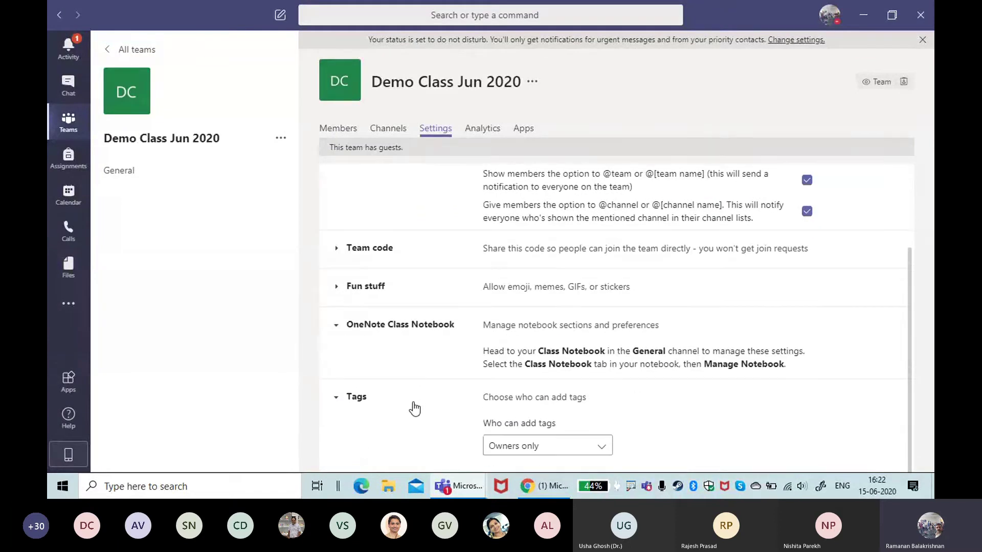
left_click(601, 450)
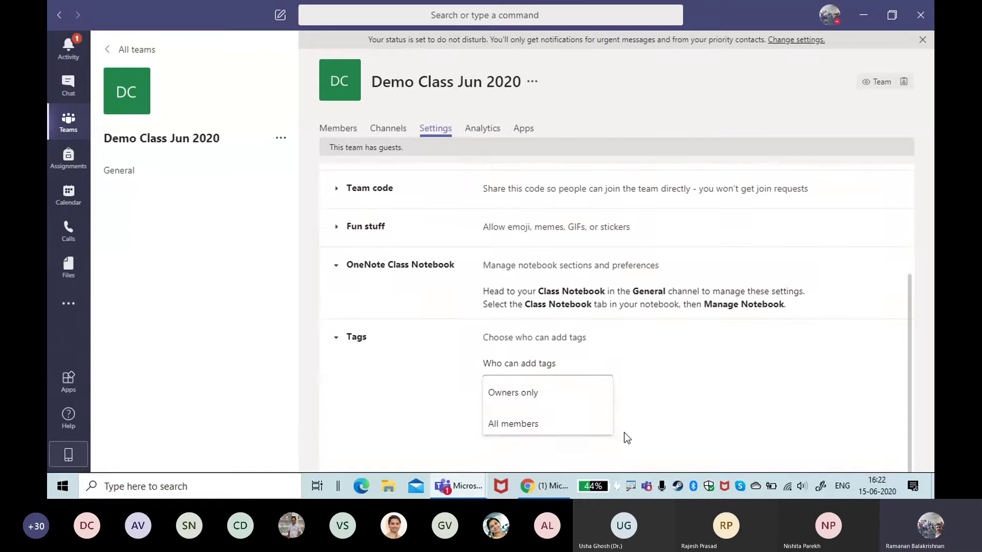
left_click(634, 396)
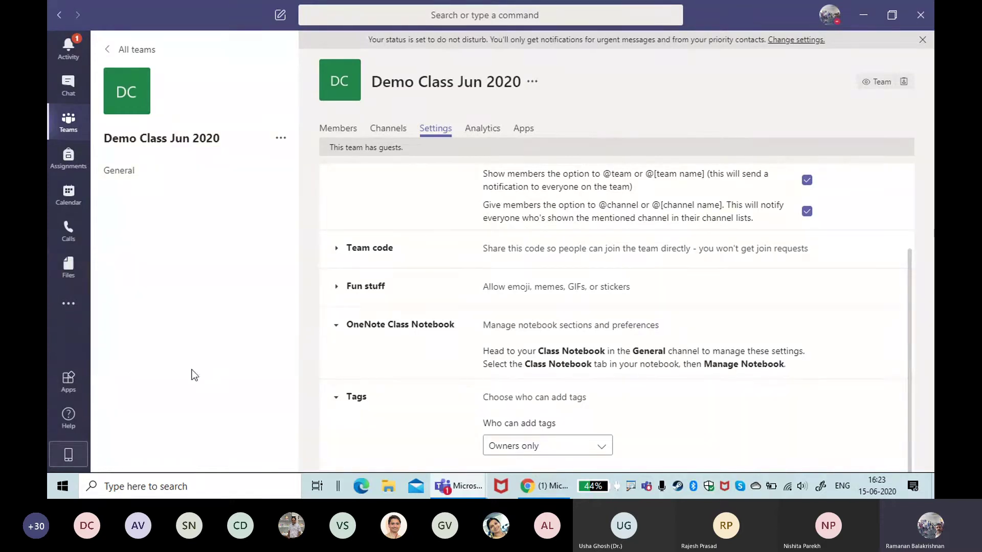
left_click(337, 131)
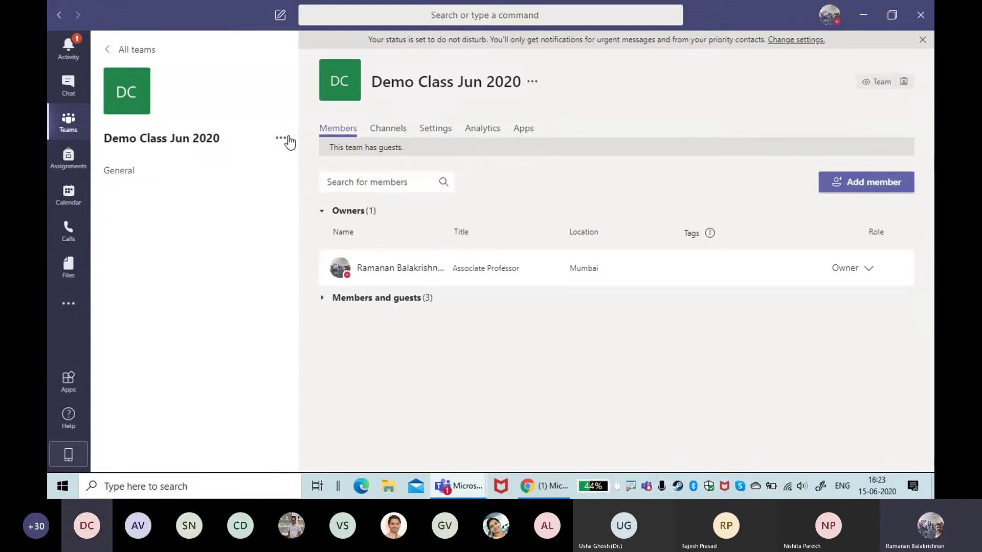
Step: Choose Add channel from Demo Class Jun 2020's ... menu to open Create a channel
left_click(281, 138)
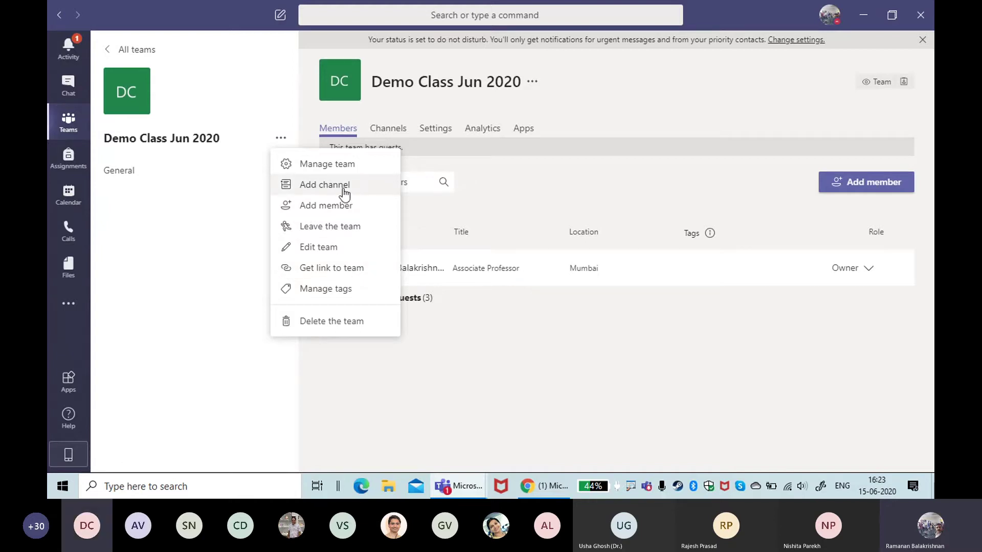
left_click(344, 192)
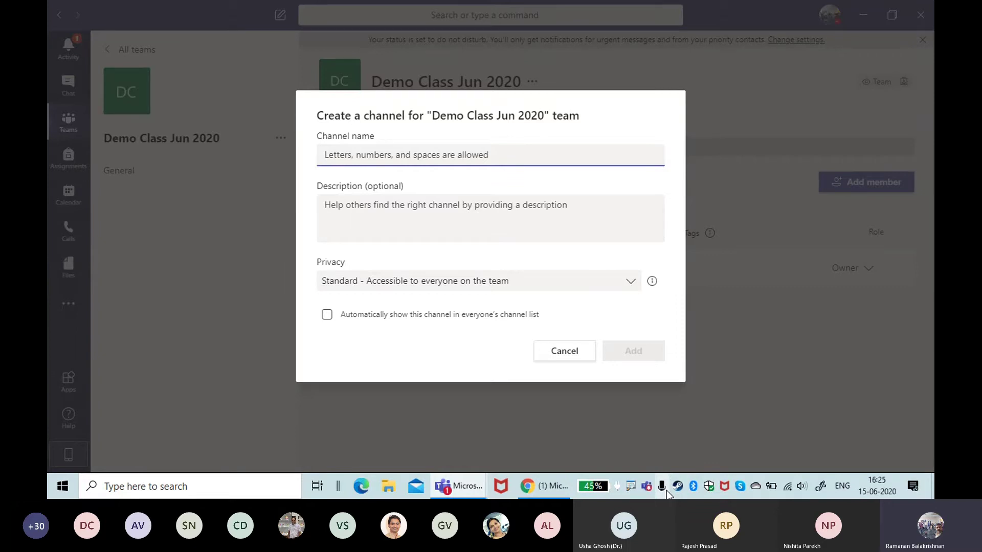
Step: Create the 'core group' channel, trying Private privacy before settling on Standard
type("core group")
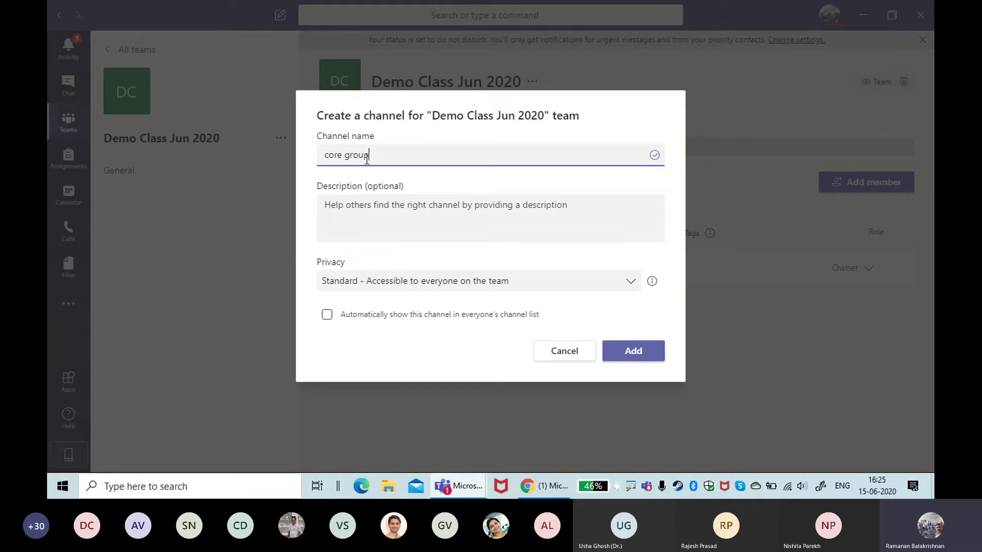
left_click(632, 289)
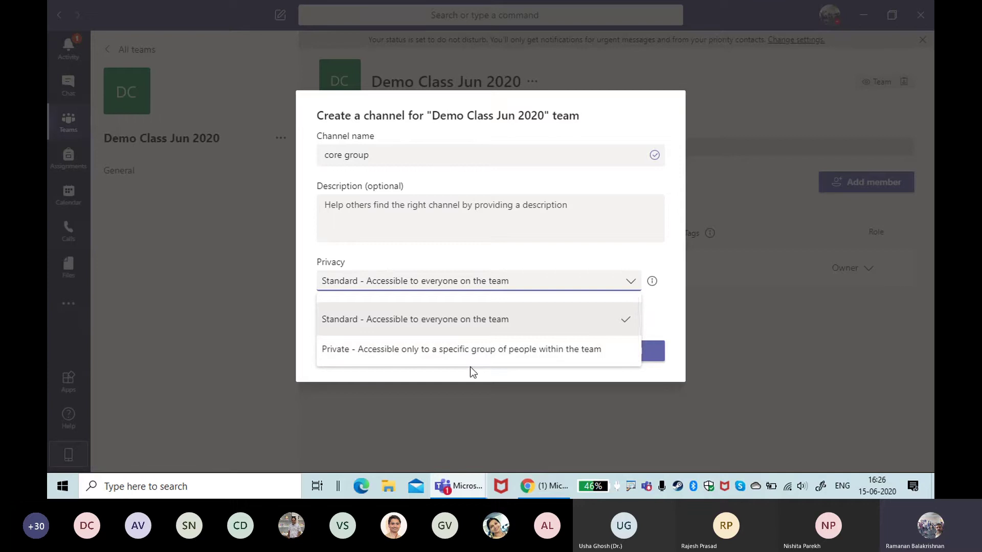
left_click(481, 352)
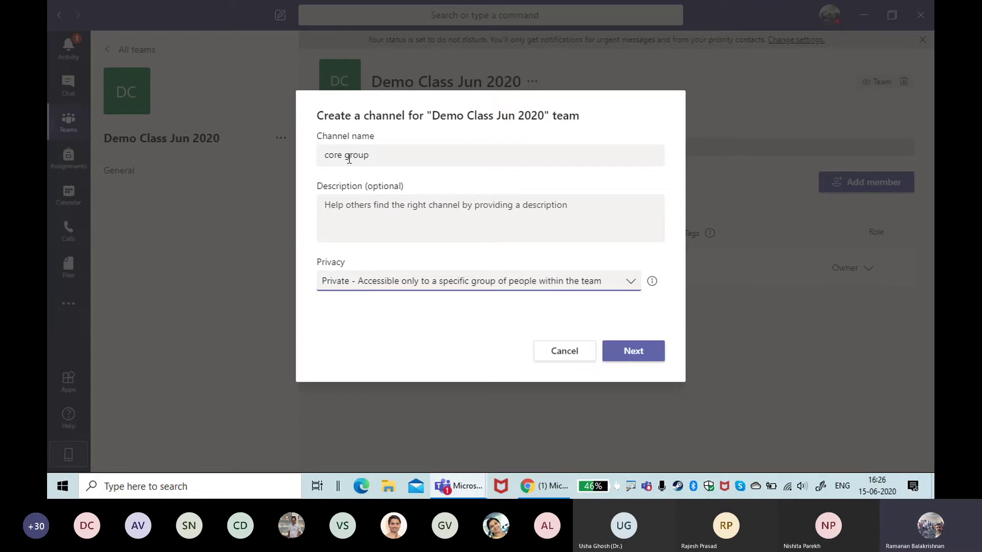
left_click(388, 152)
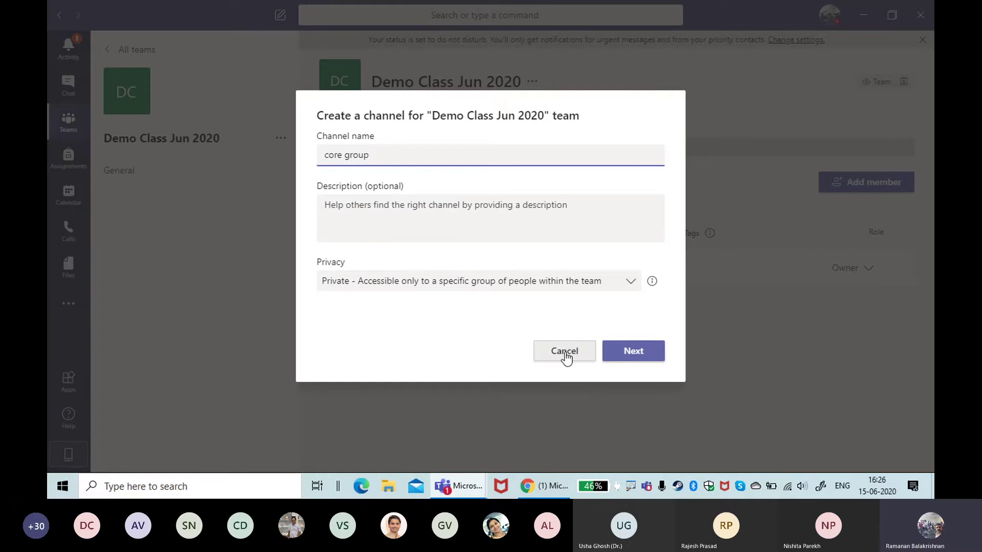
left_click(412, 280)
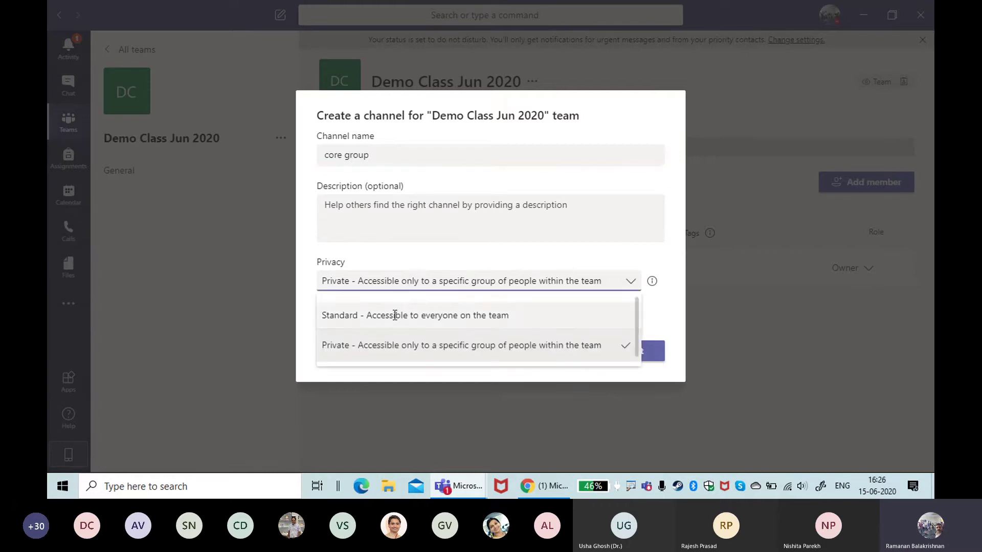
left_click(395, 313)
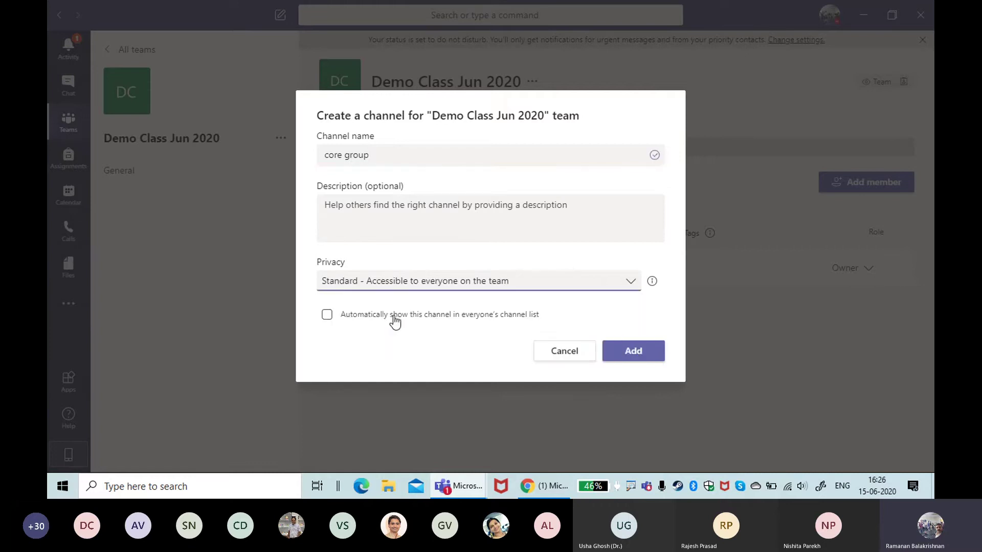
left_click(655, 358)
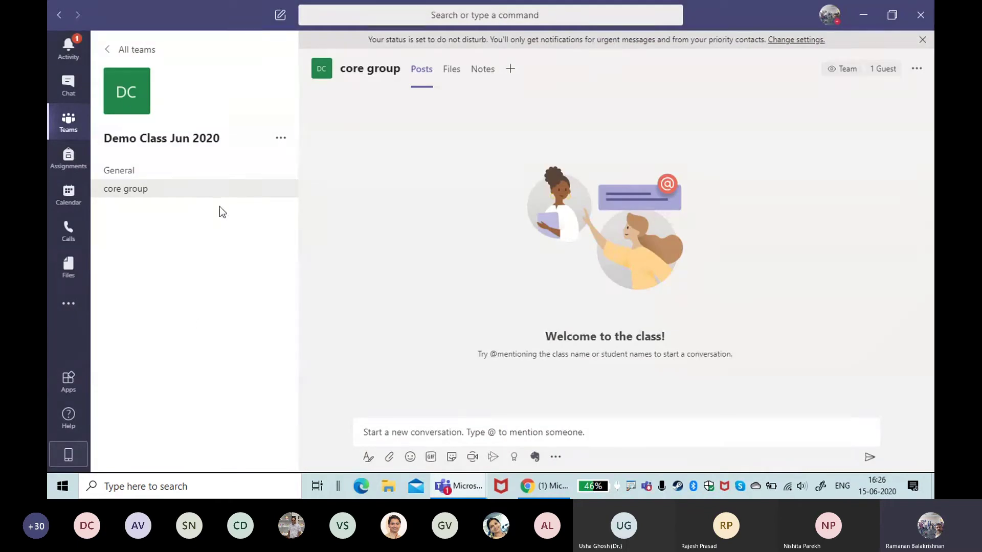
Step: View core group's channel notifications without changes, browse the menus, then open General
left_click(282, 191)
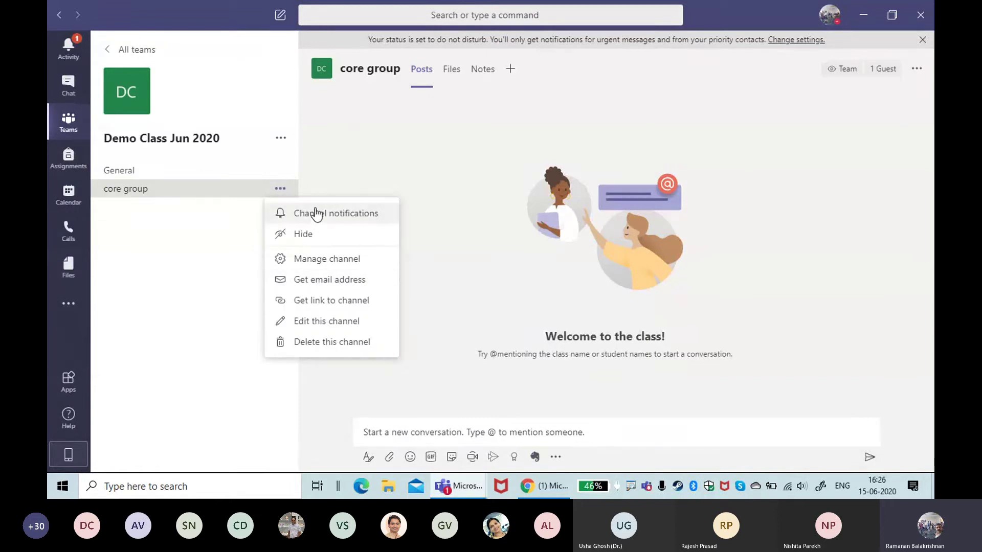
left_click(317, 214)
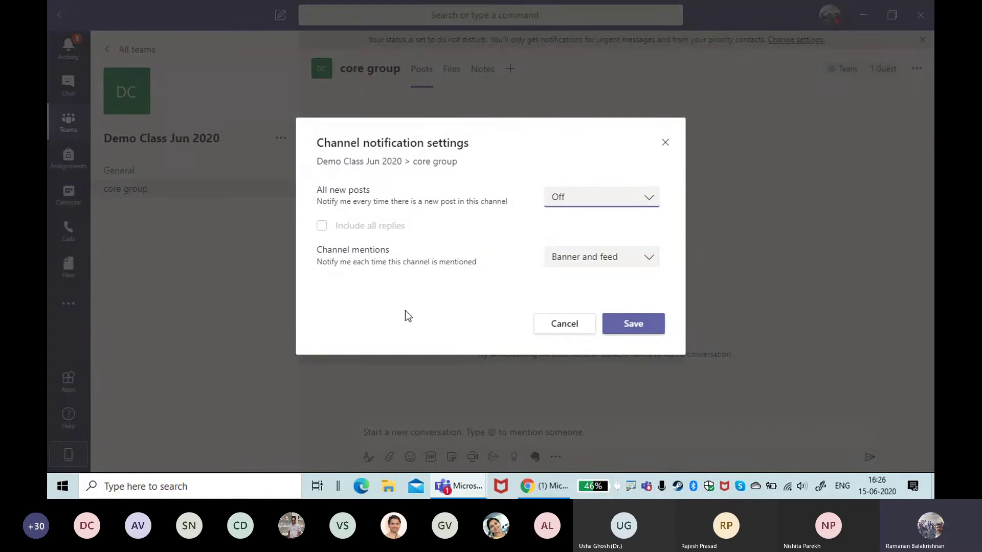
left_click(580, 328)
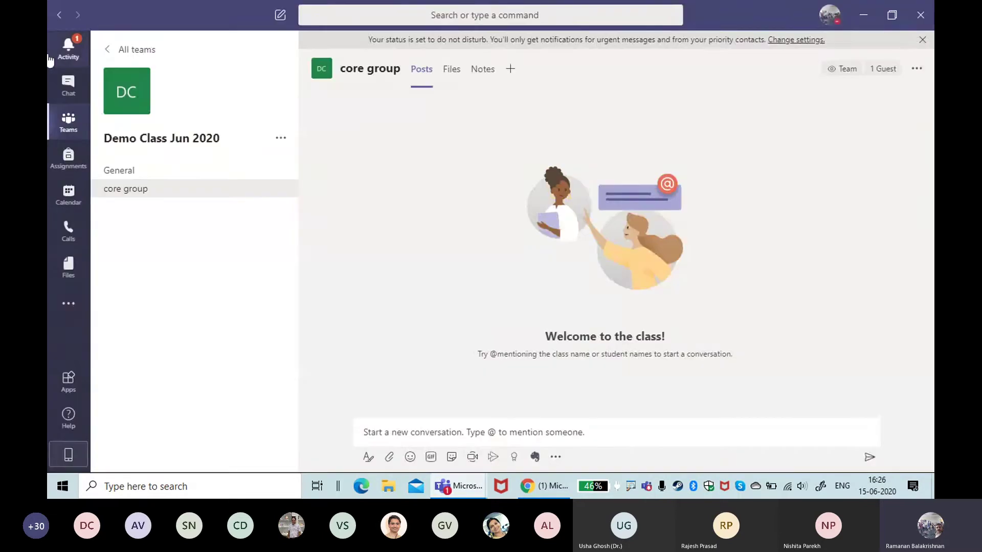
left_click(280, 188)
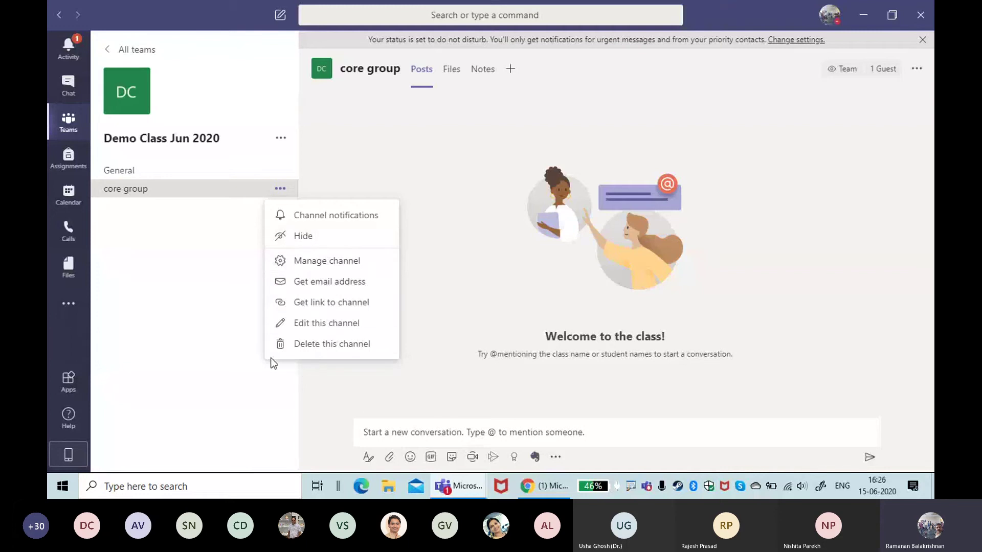
left_click(195, 330)
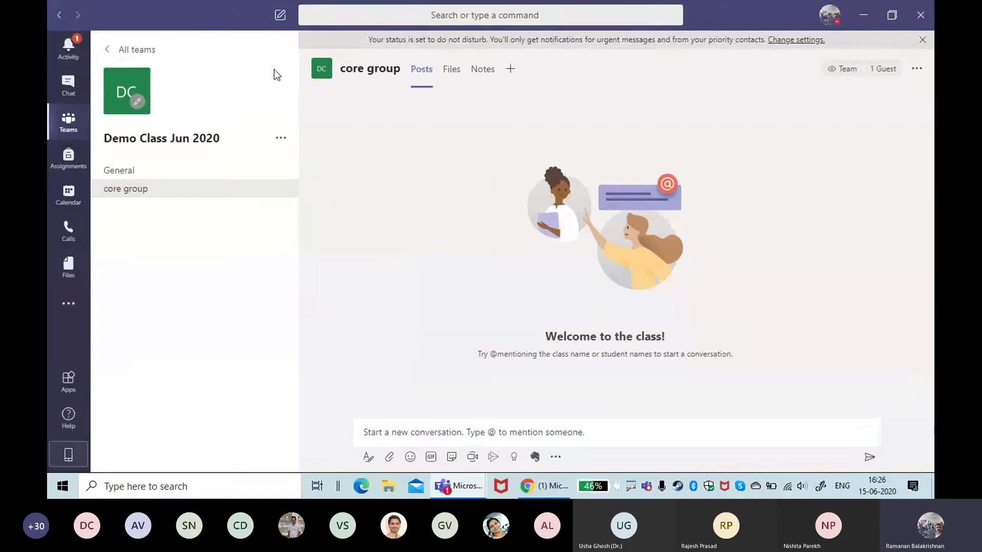
left_click(280, 138)
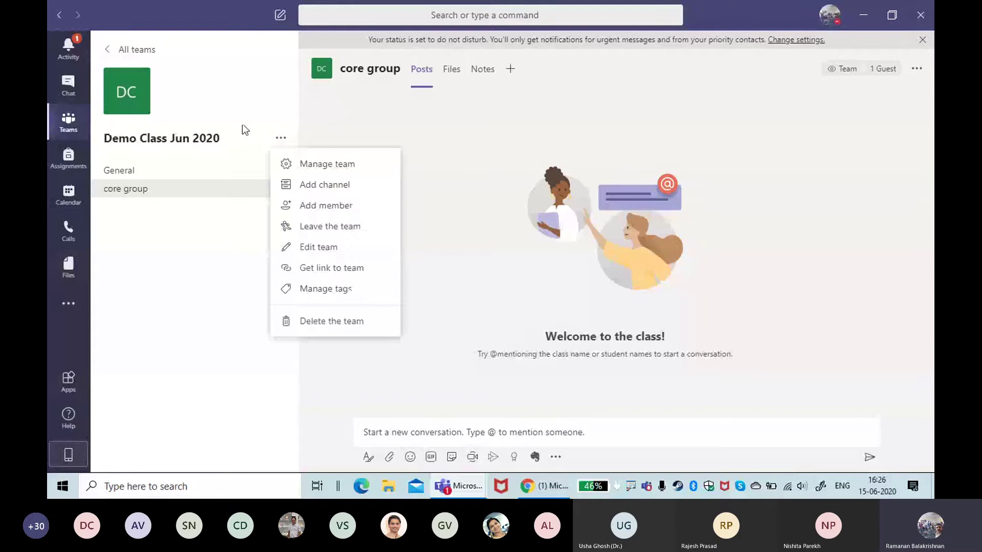
left_click(210, 274)
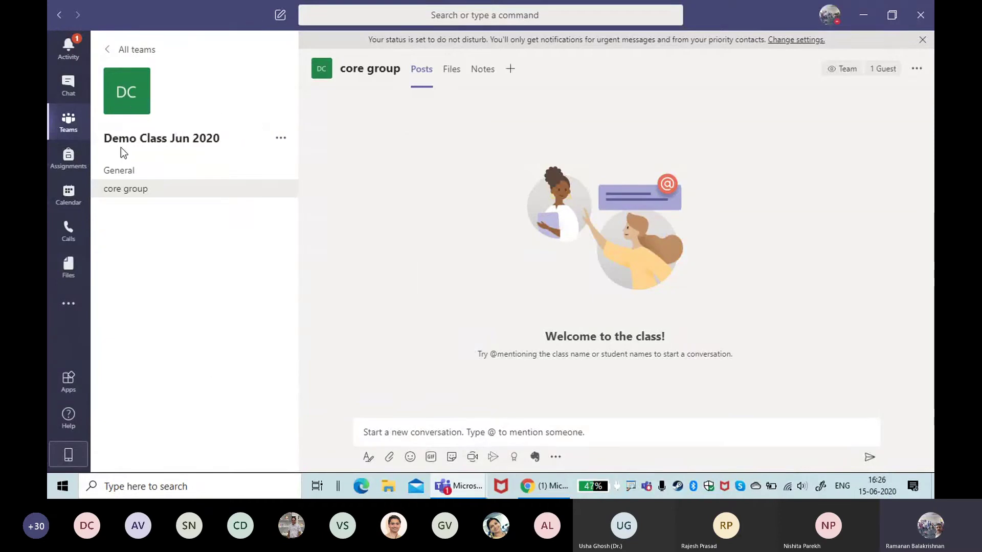
left_click(121, 173)
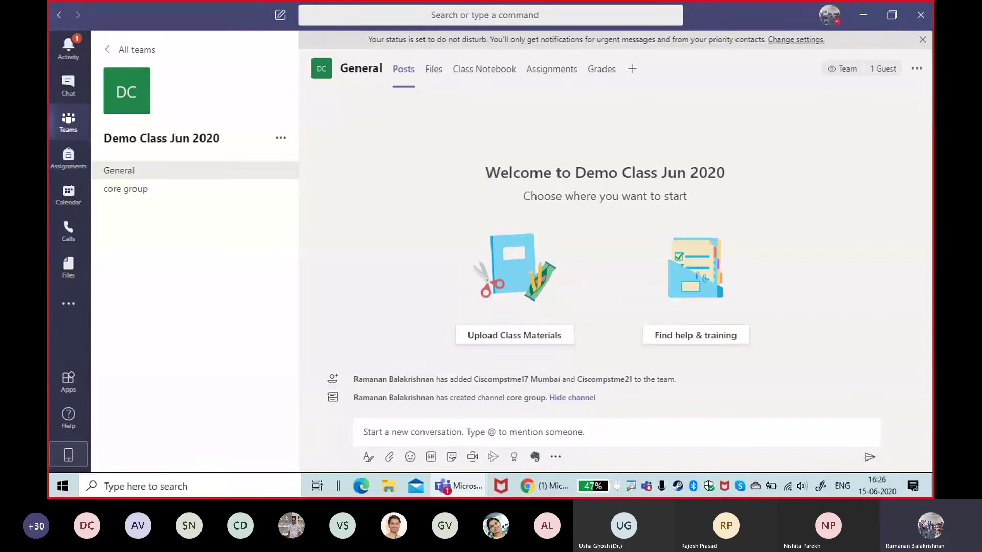
Step: Post 'Welcome students' in the General channel
left_click_drag(98, 156, 171, 183)
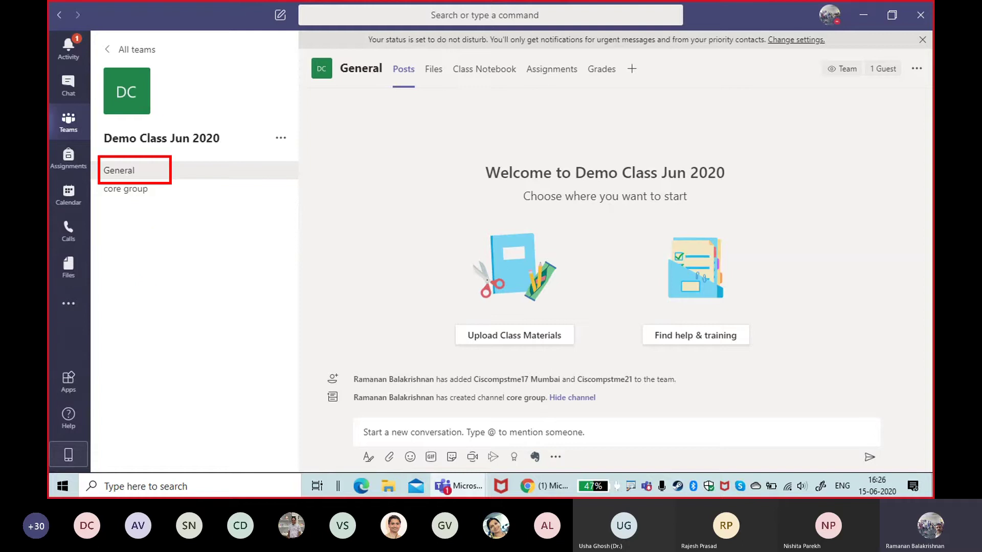
key("Escape")
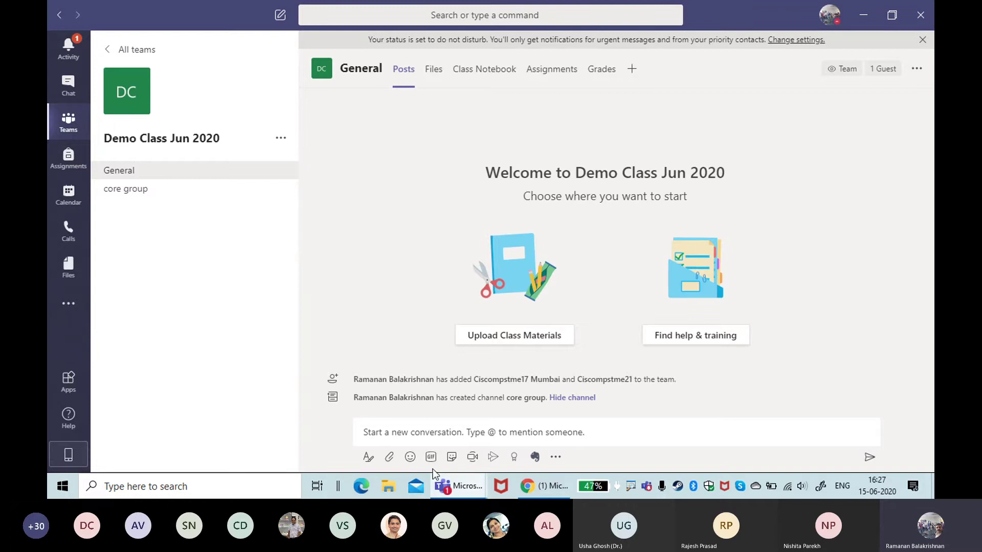
left_click(444, 438)
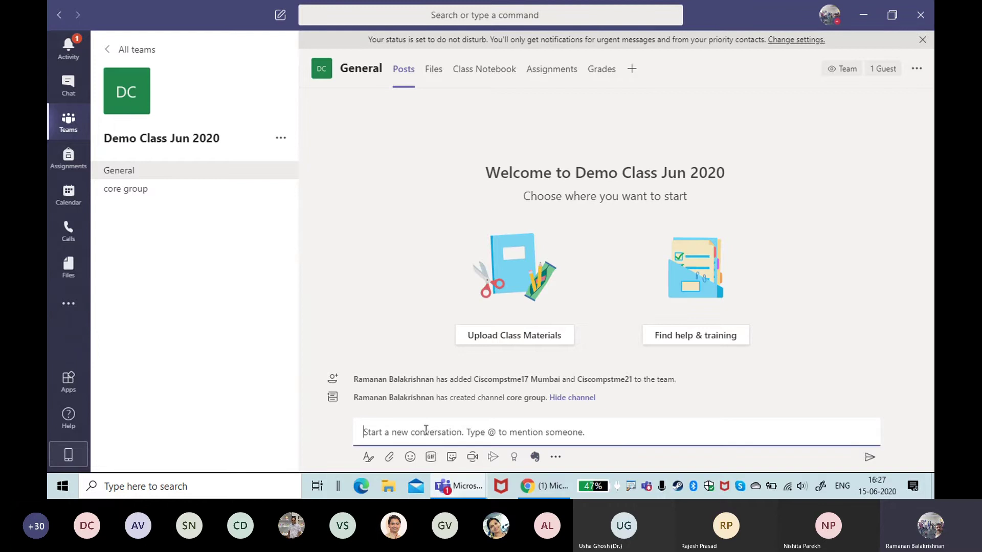
type("Welcome student")
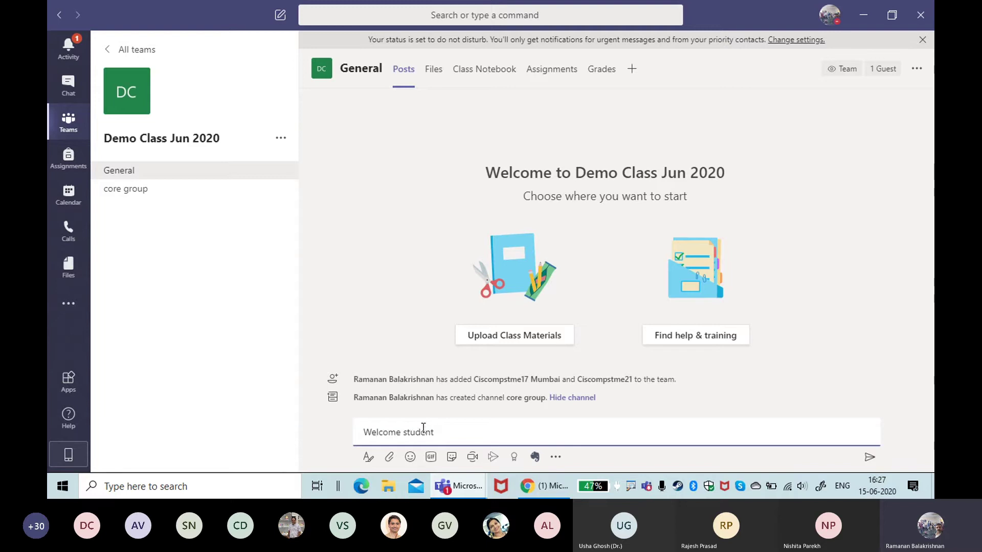
key("Return")
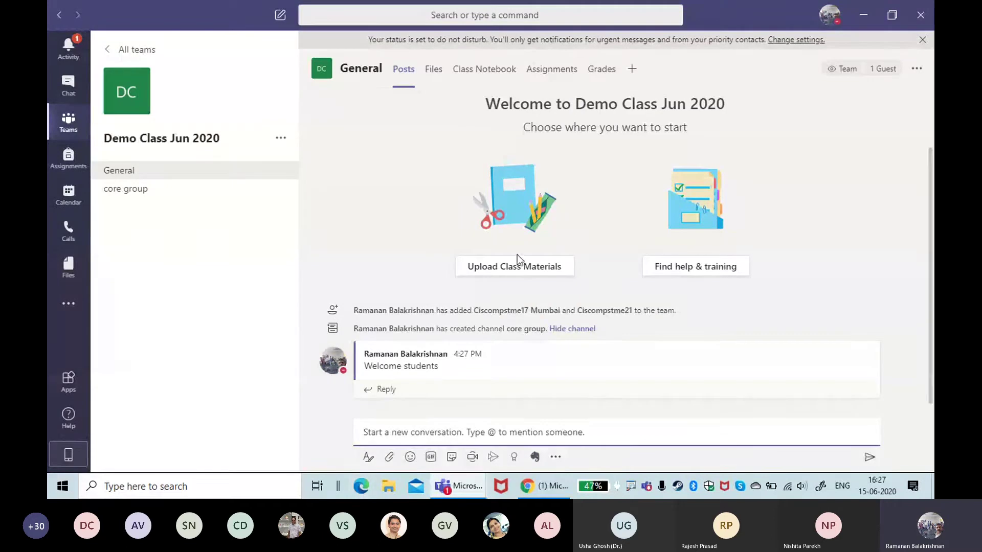
Step: Review the members and guests under Manage team, return to General, and launch Edge
left_click(281, 138)
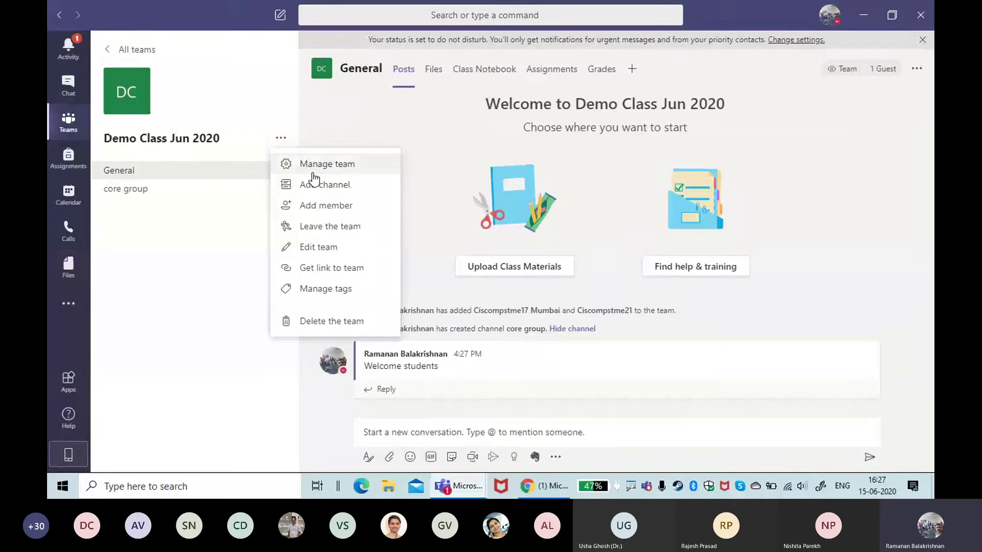
left_click(314, 165)
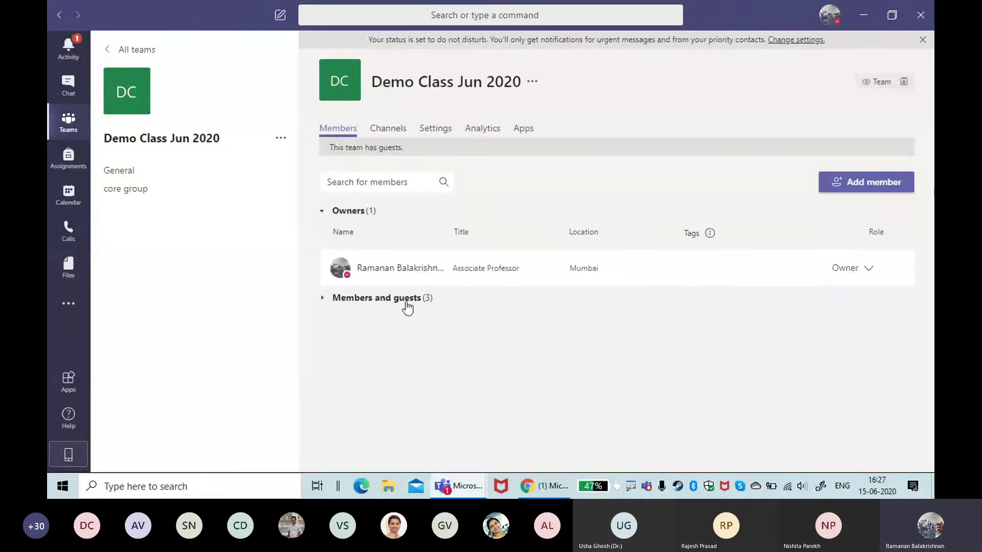
left_click(405, 301)
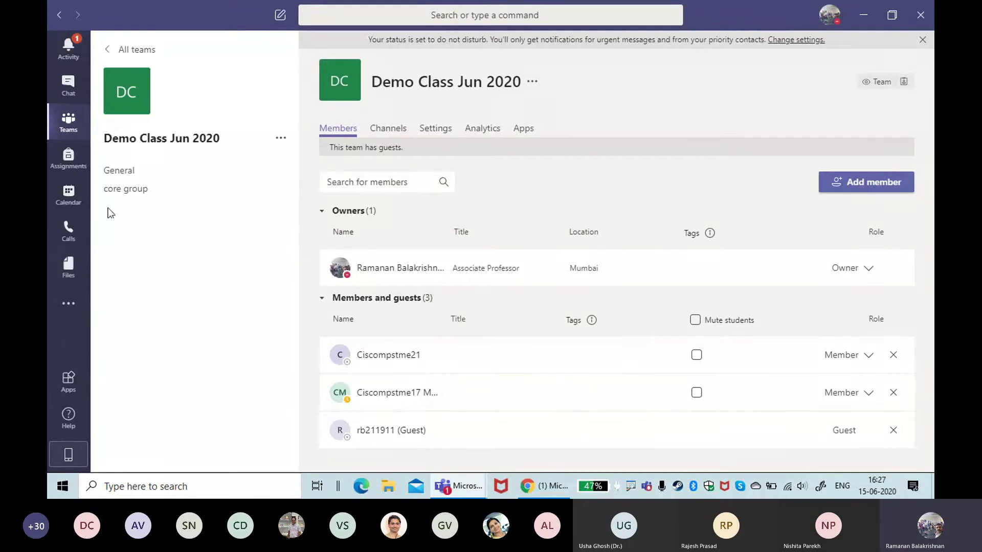
left_click(118, 172)
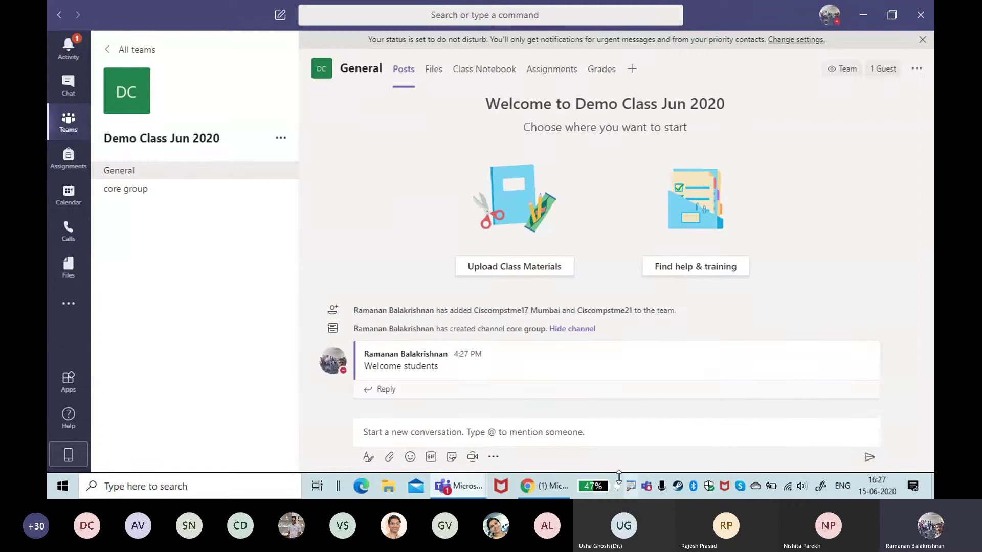
left_click(368, 486)
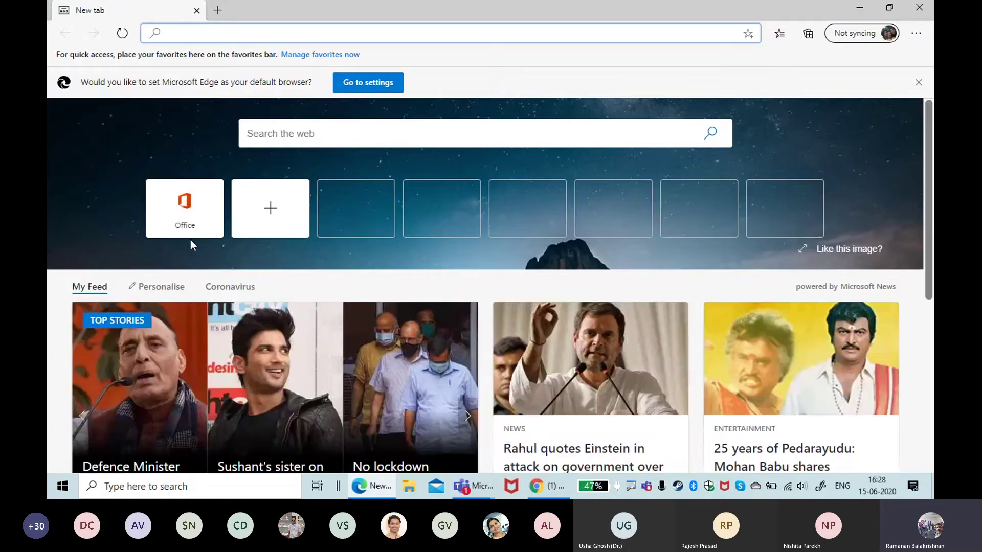
Step: Open Teams from Office Home in Edge and annotate the screen with 'student view'
left_click(189, 225)
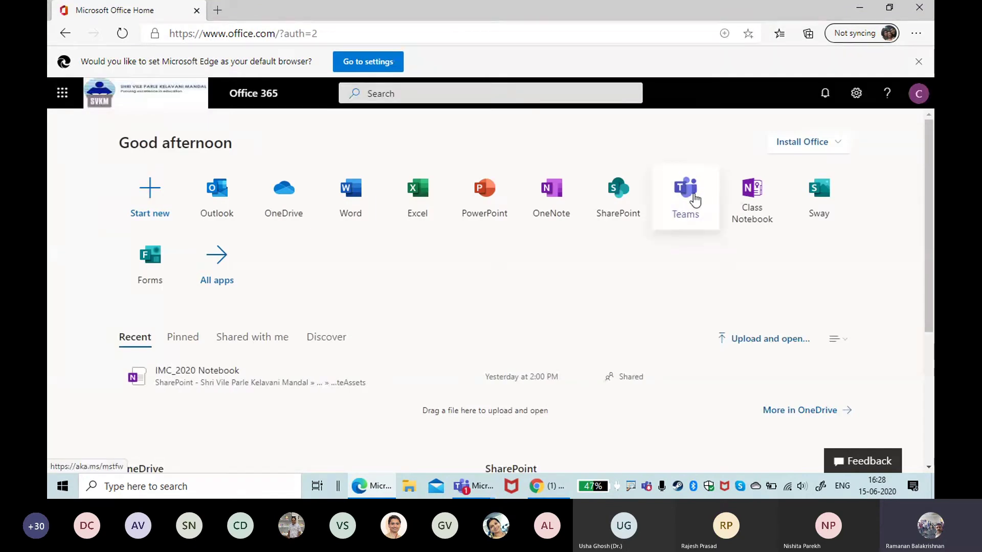
left_click(695, 199)
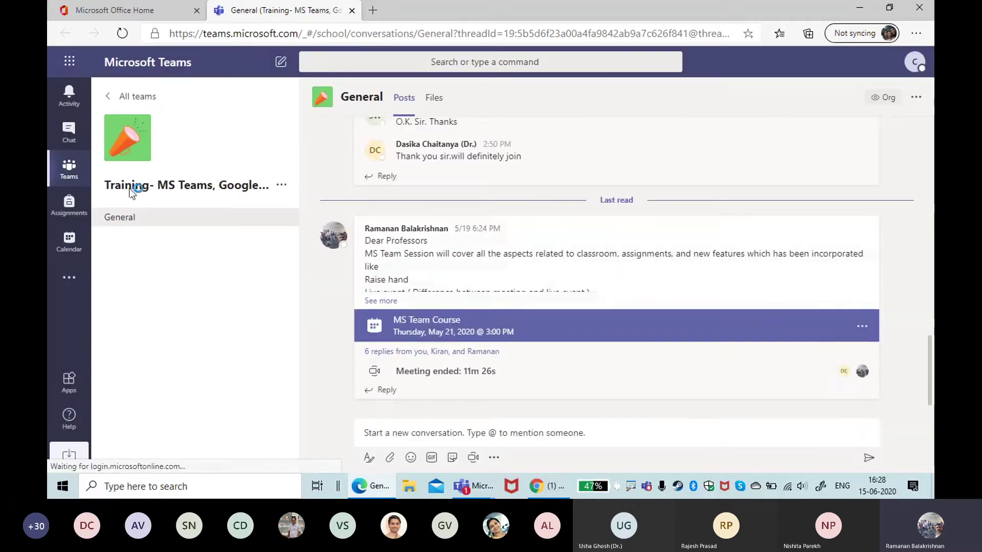
left_click(72, 176)
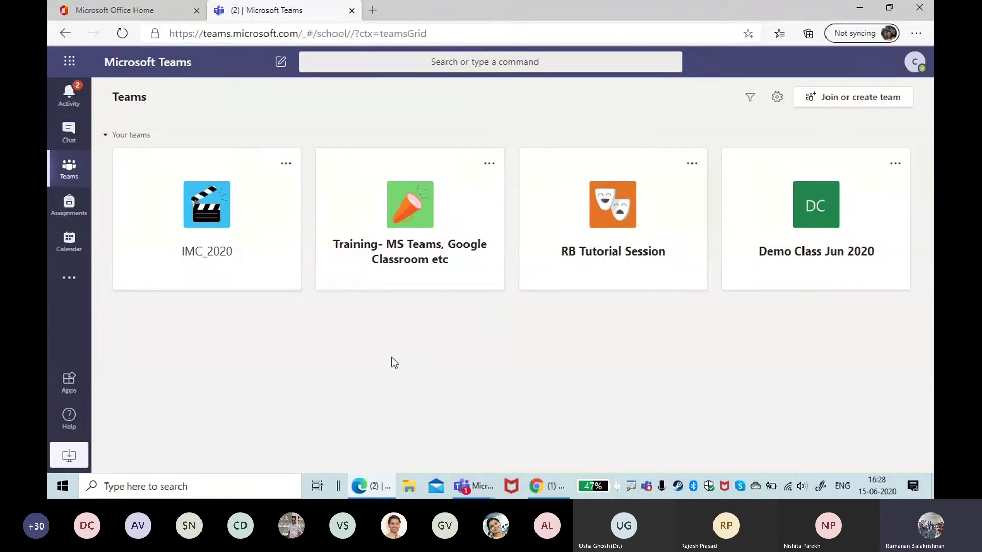
key("ctrl+2")
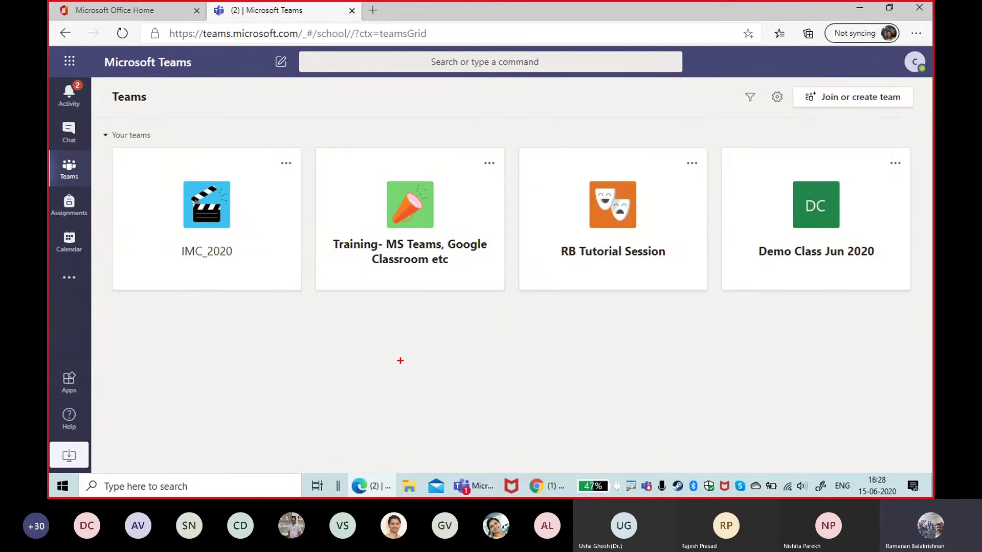
type("tstudent view")
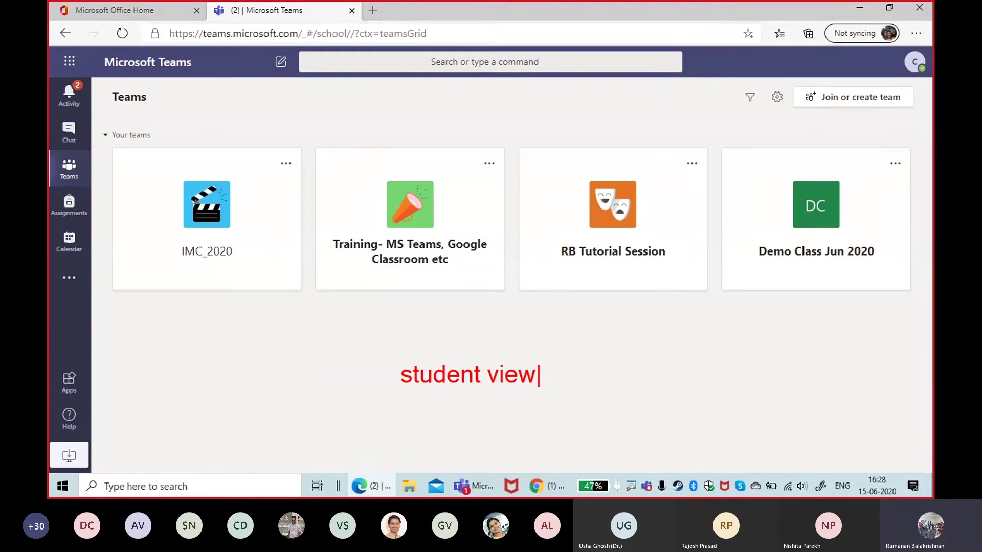
key("Escape")
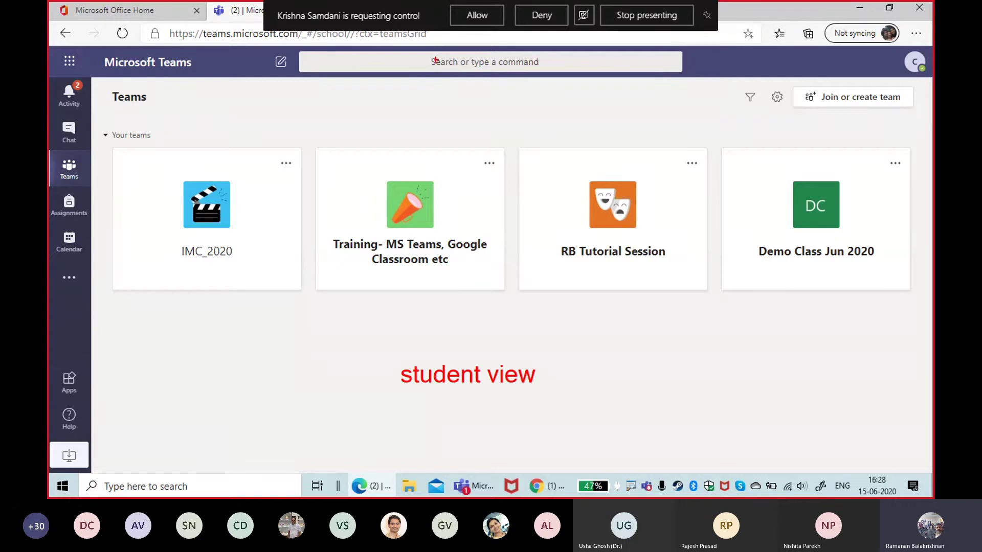
Step: Accept the participant's control request and open the Demo Class Jun 2020 team card
left_click(480, 16)
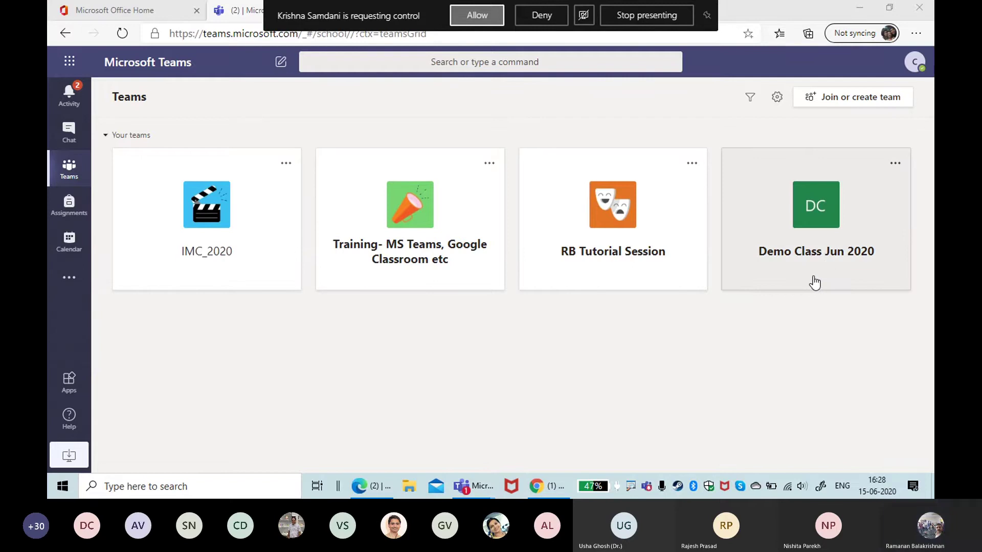
left_click(532, 19)
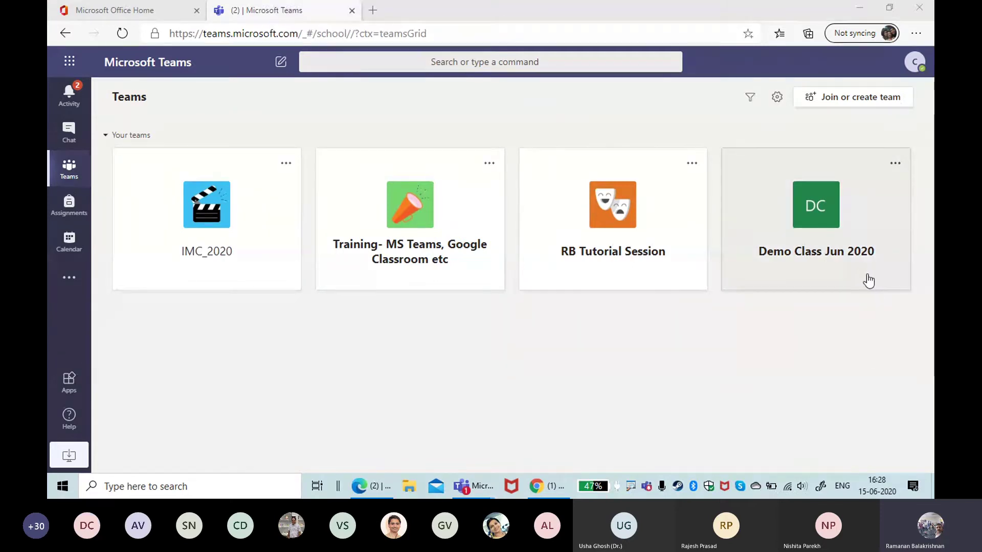
left_click(842, 265)
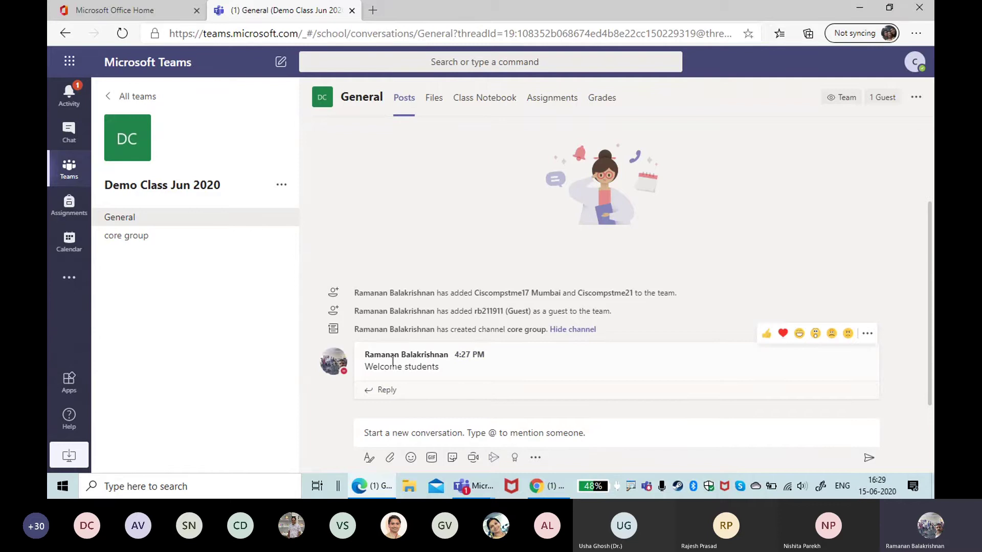
Step: Post 'Welcome to all' as a new conversation in the General channel
left_click(409, 438)
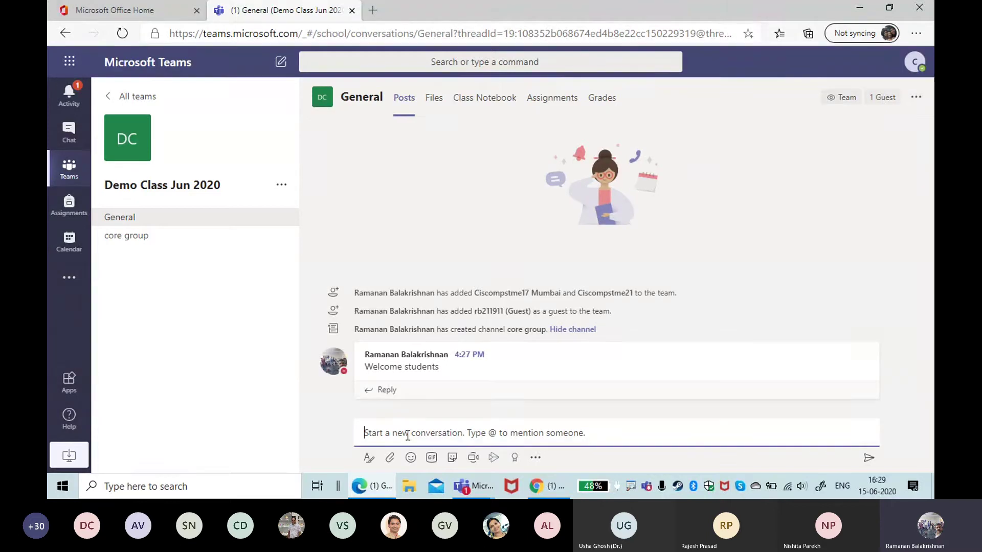
type("Welc")
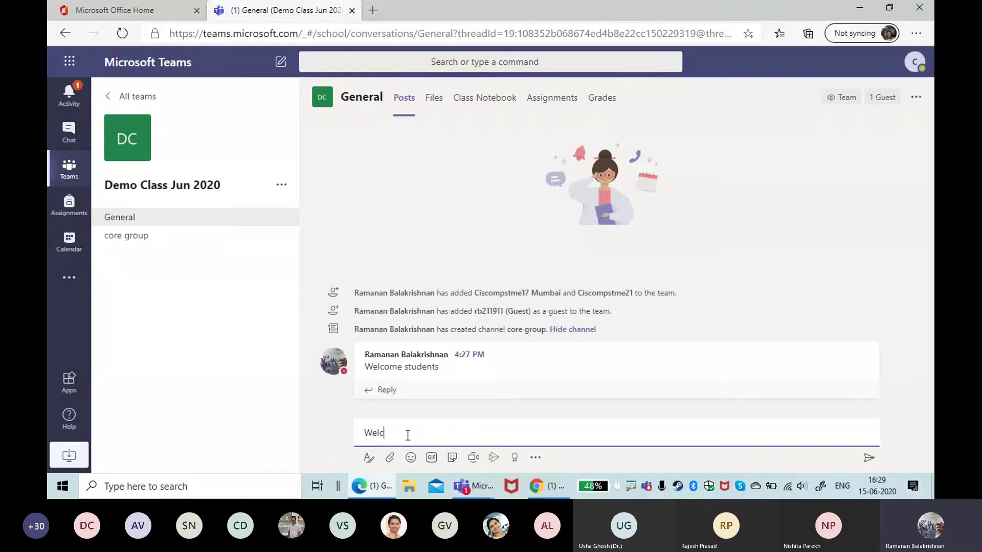
type("ome to all")
key("Return")
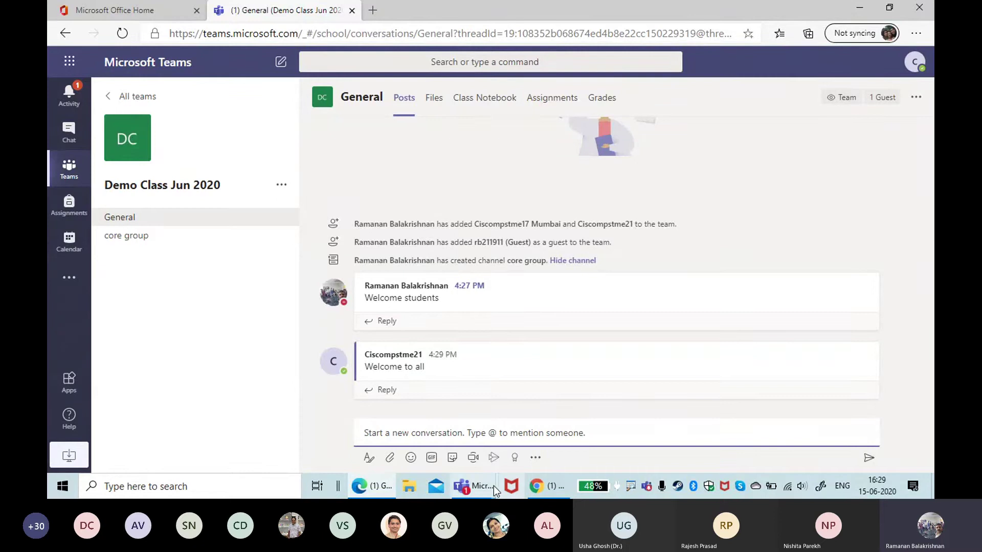
mouse_move(479, 486)
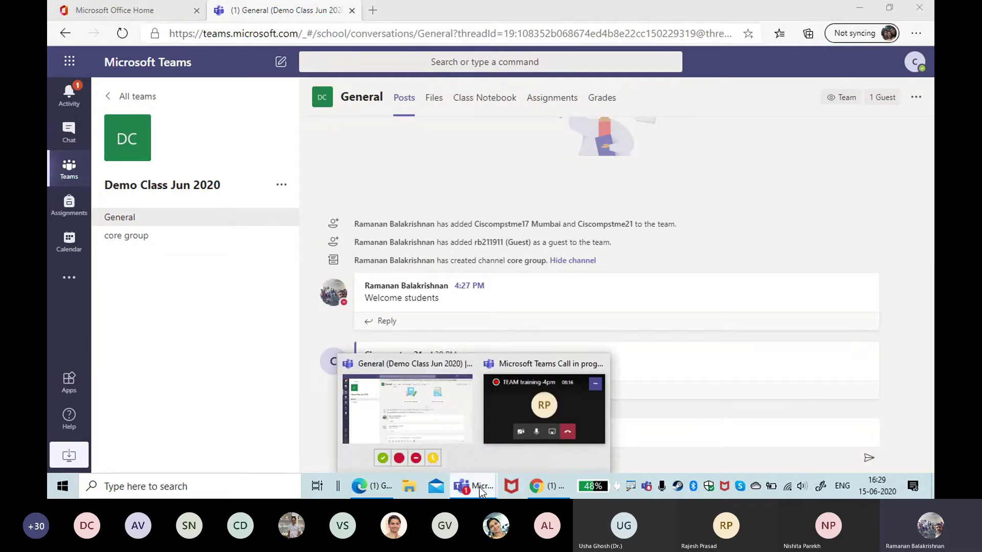
left_click(437, 419)
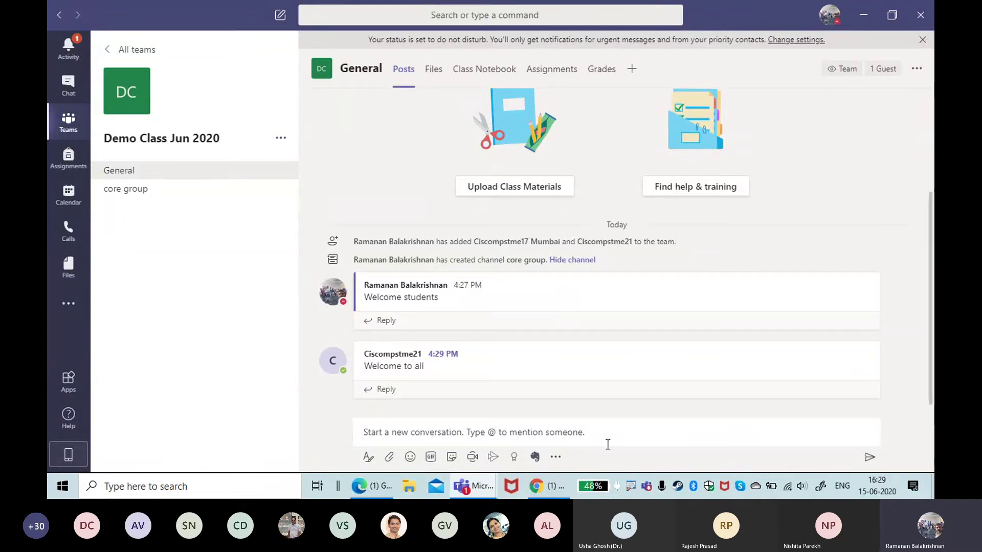
left_click(378, 435)
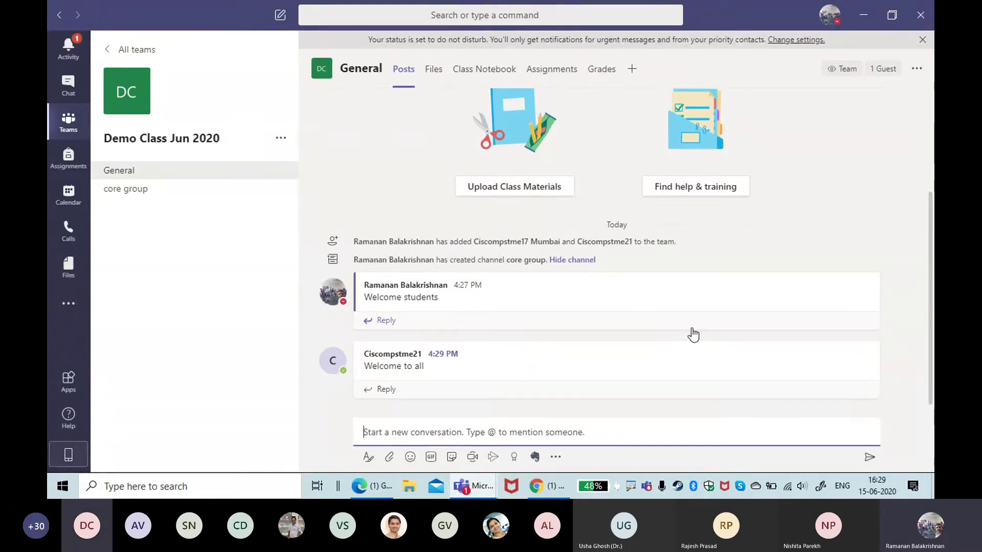
mouse_move(477, 385)
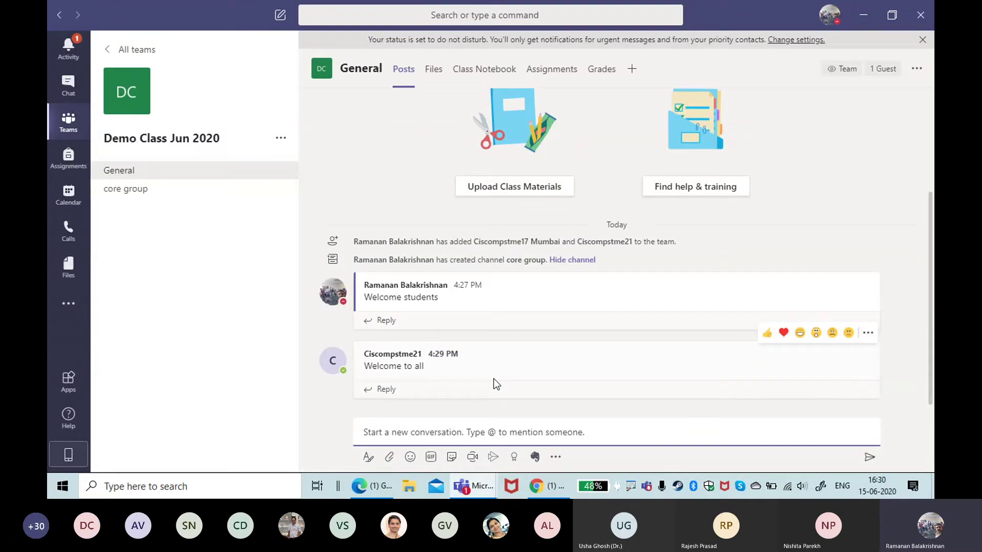
type("@")
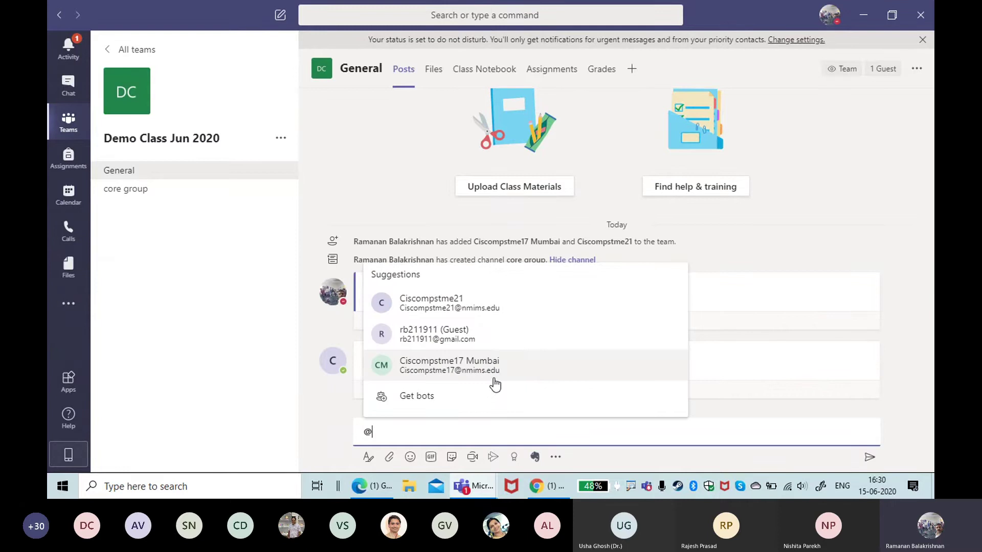
left_click(517, 312)
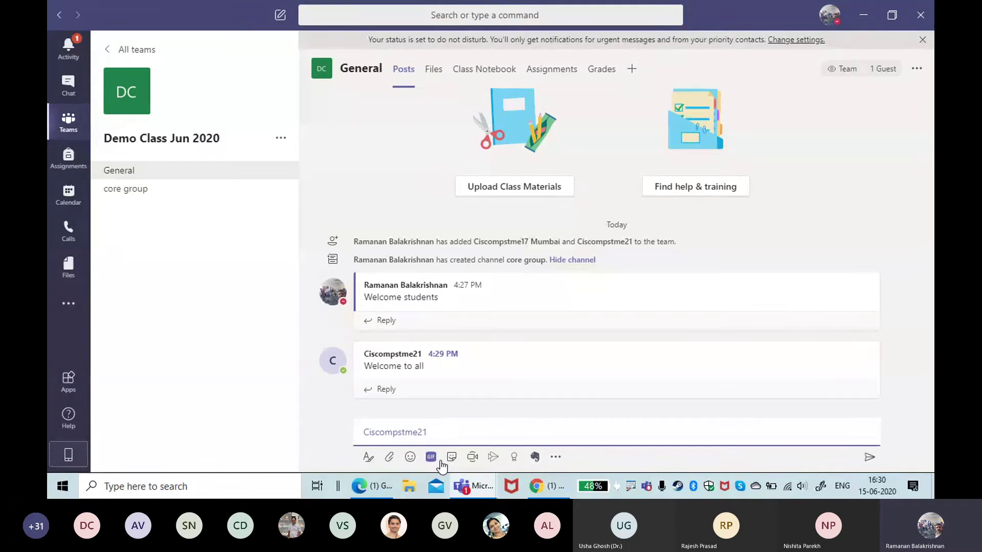
type("good to hear taht")
key("BackSpace")
key("BackSpace")
key("BackSpace")
key("BackSpace")
type("hat you have been e")
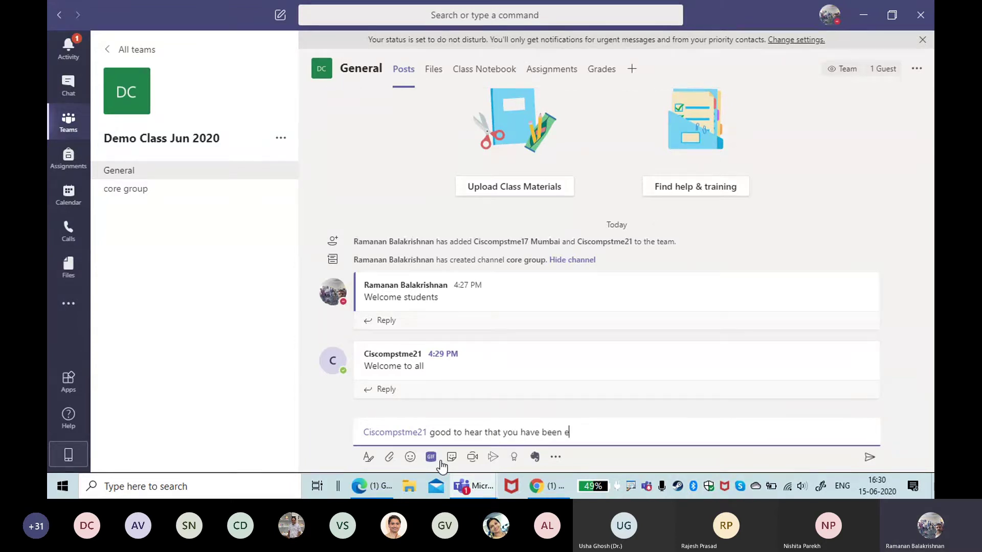
type("lected as CR")
key("Return")
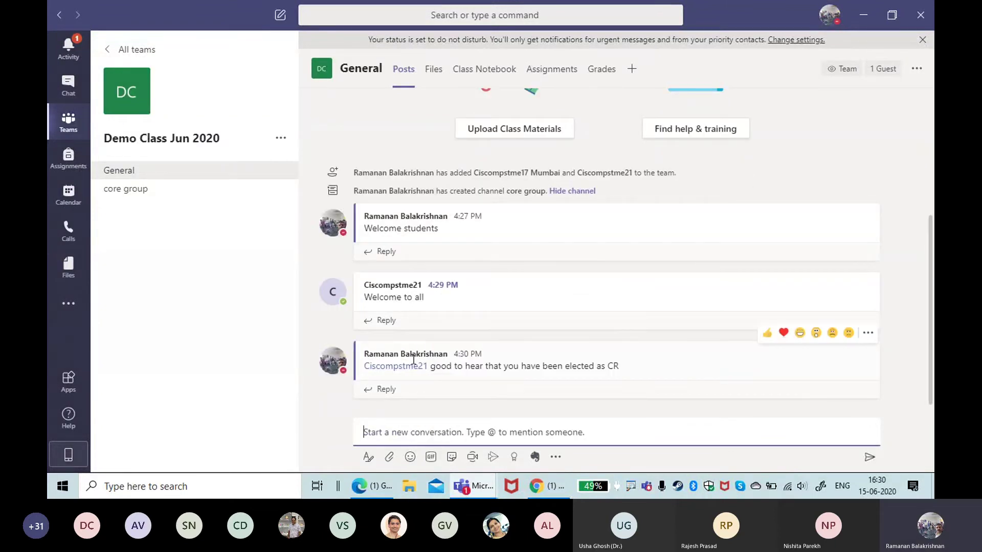
mouse_move(406, 371)
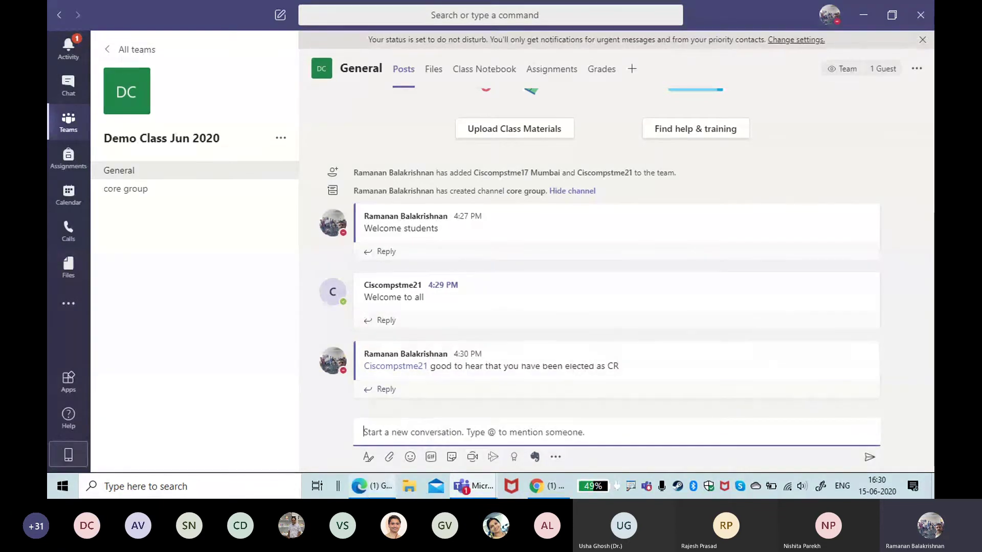
Step: Check the Teams web view in Edge, then return to the desktop app and begin a new General post
left_click(366, 487)
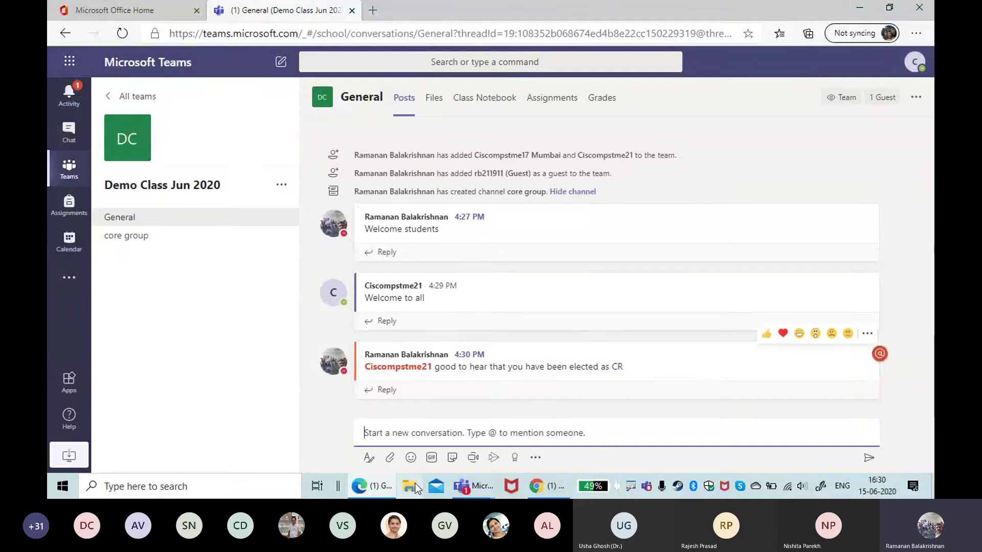
mouse_move(475, 487)
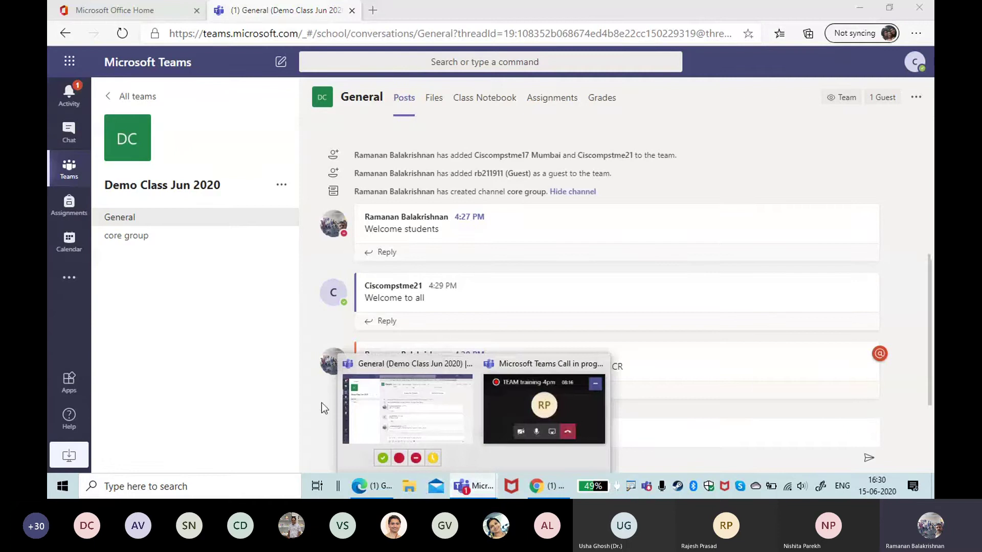
left_click(373, 401)
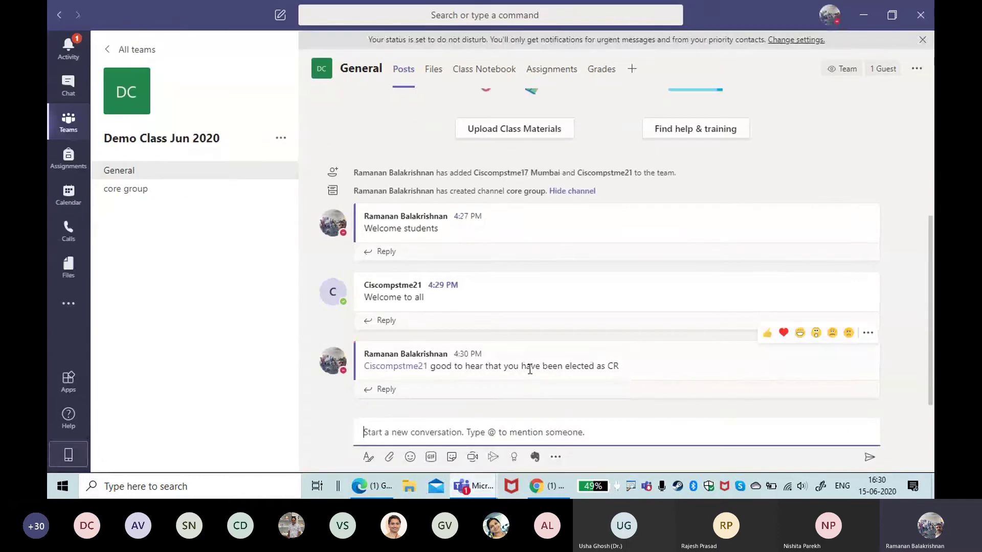
left_click(443, 423)
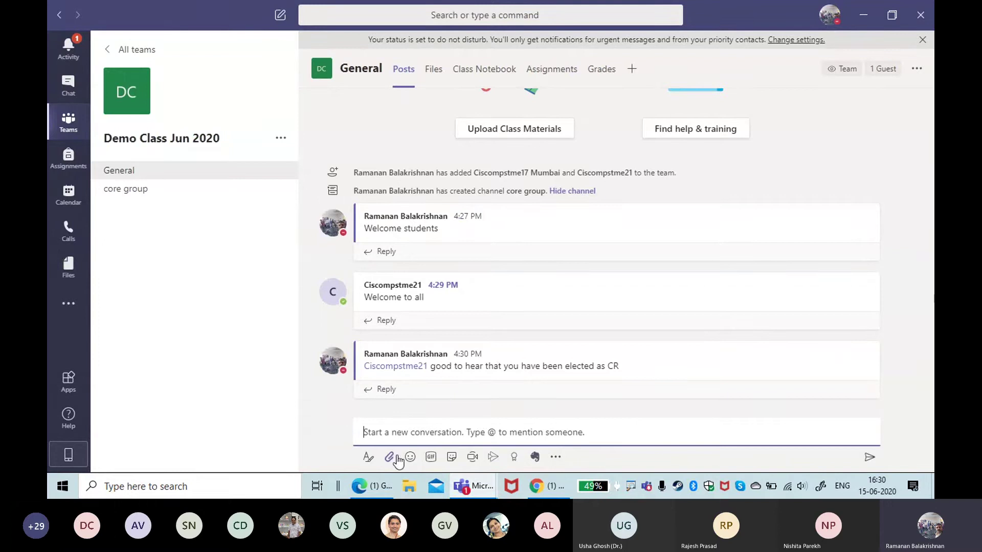
Step: Switch the expanded post to an Announcement headlined 'Welcome to this session'
left_click(368, 460)
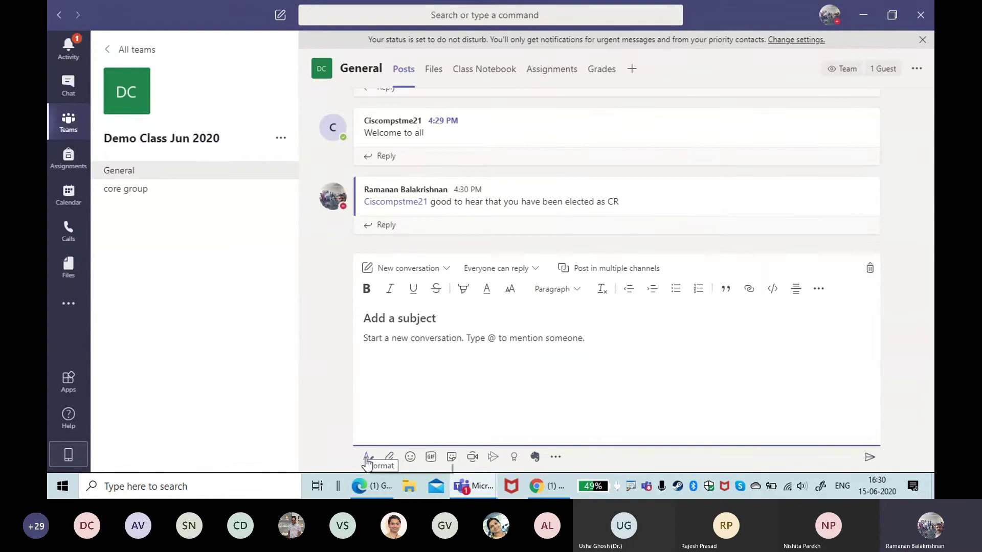
left_click(407, 271)
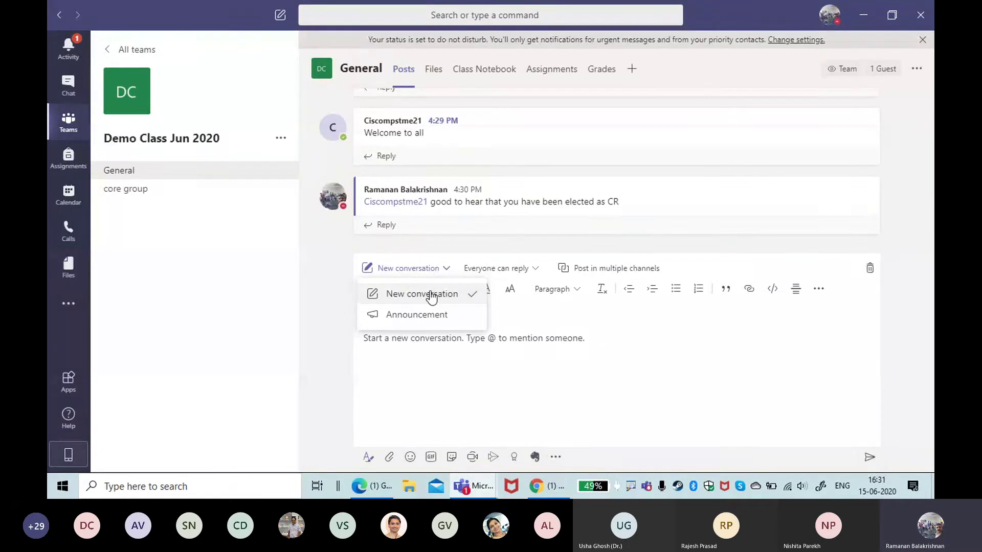
left_click(438, 316)
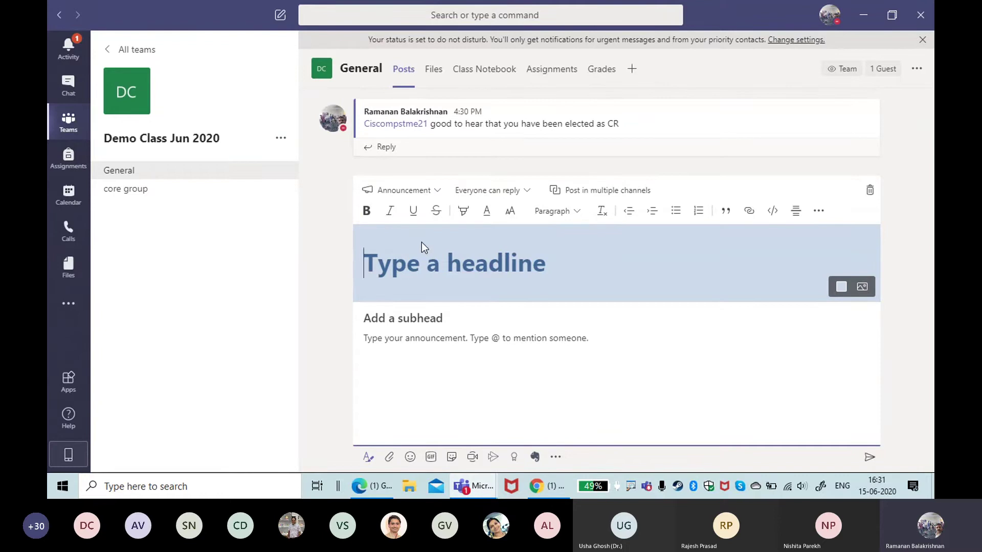
type("WEl")
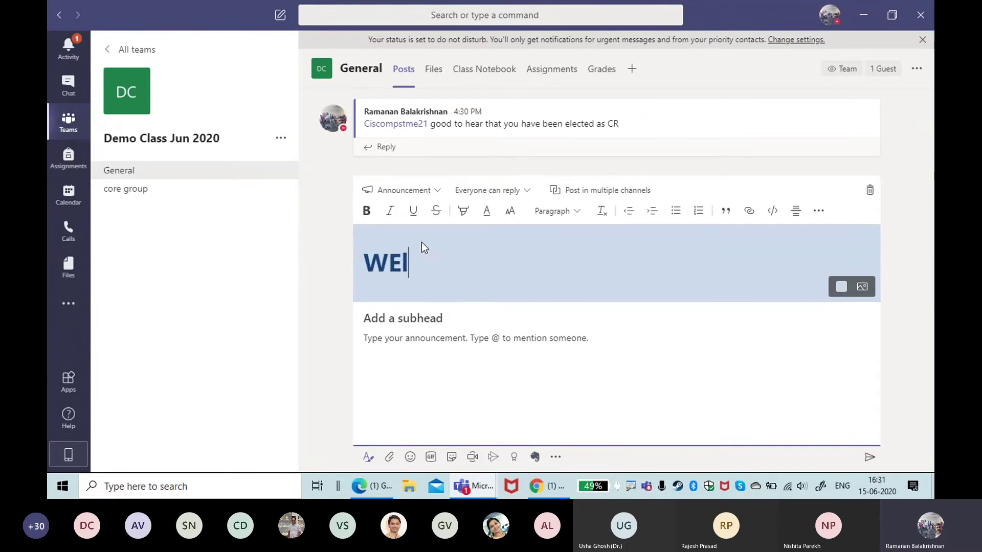
key("BackSpace")
key("BackSpace")
type("elcome to this")
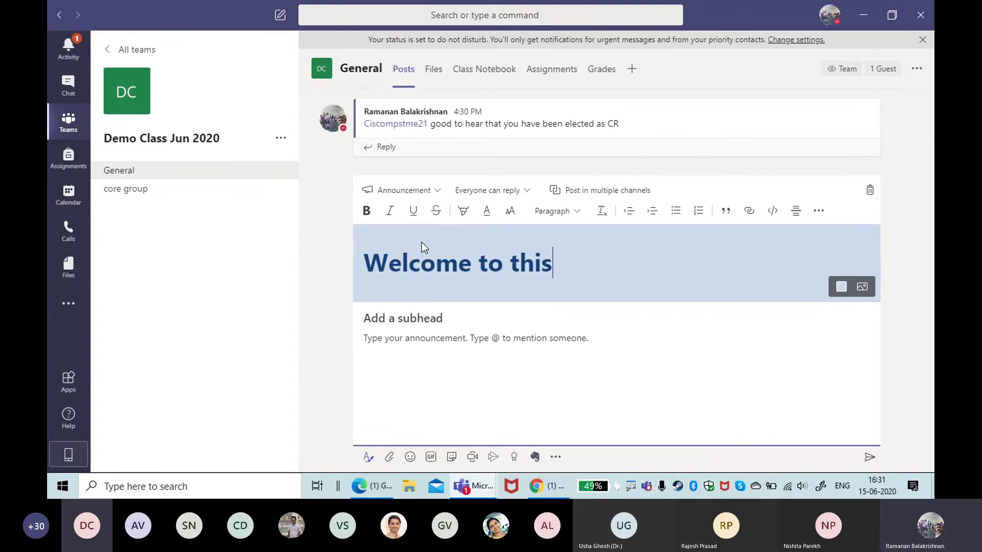
type(" session")
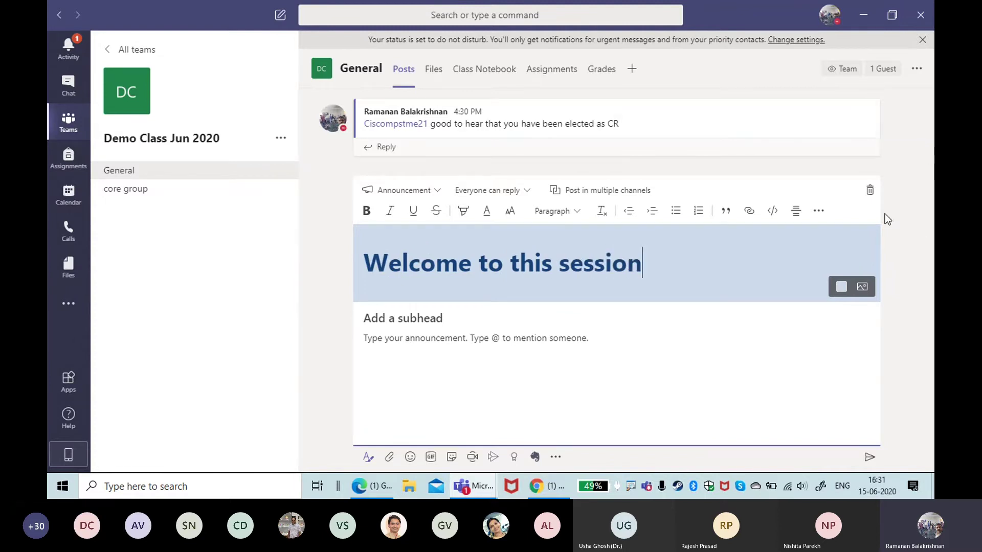
Step: Set the headline banner to the ready-made light-blue mountain illustration
left_click(862, 287)
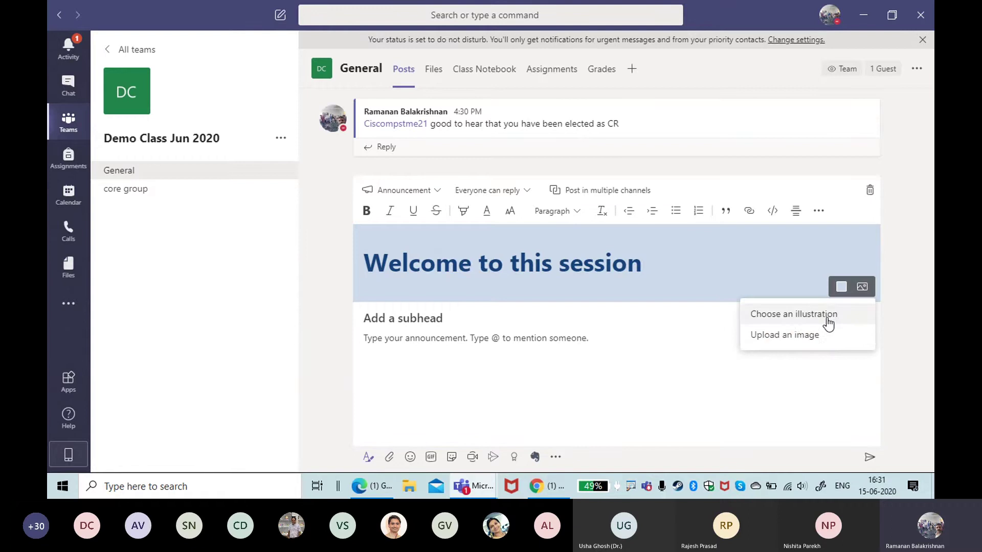
left_click(817, 337)
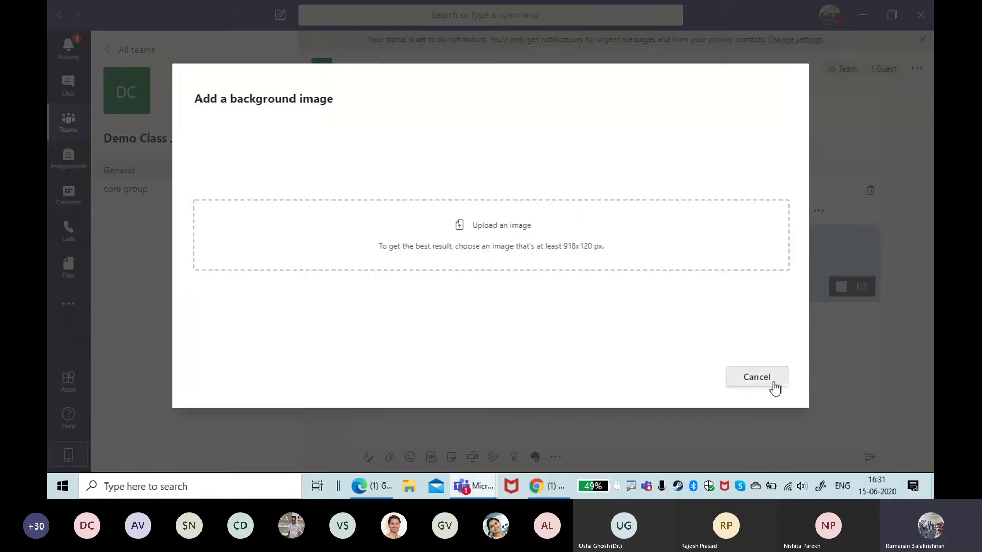
left_click(756, 377)
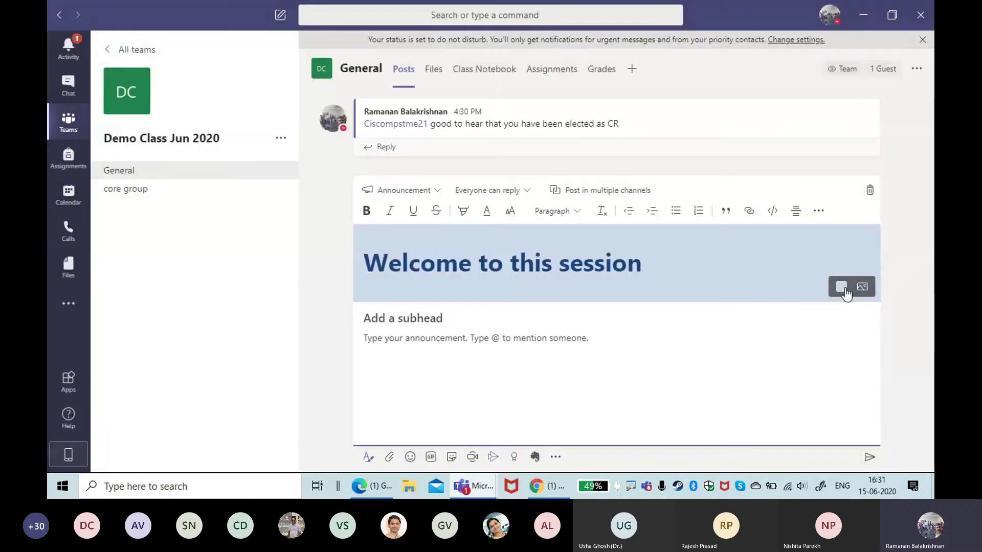
left_click(862, 287)
left_click(774, 314)
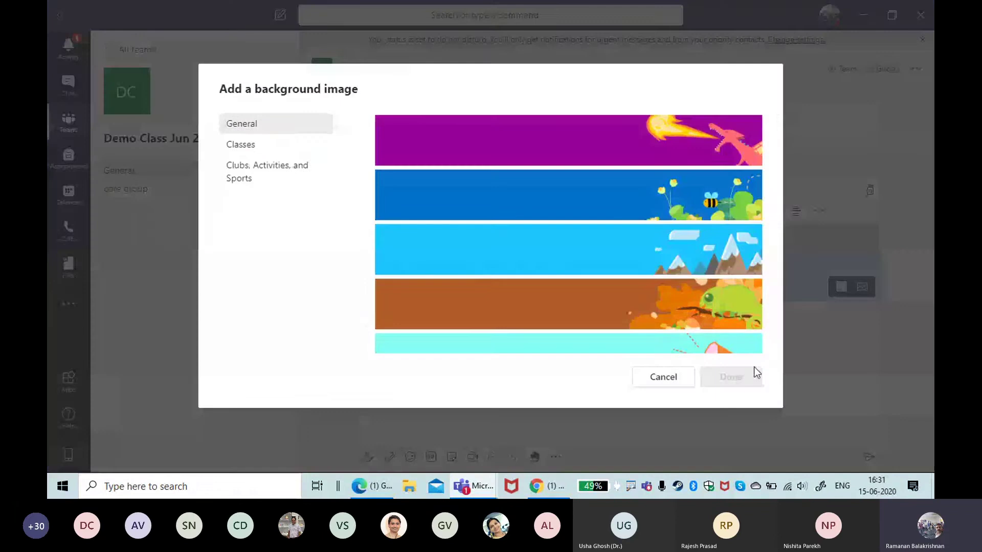
left_click(674, 251)
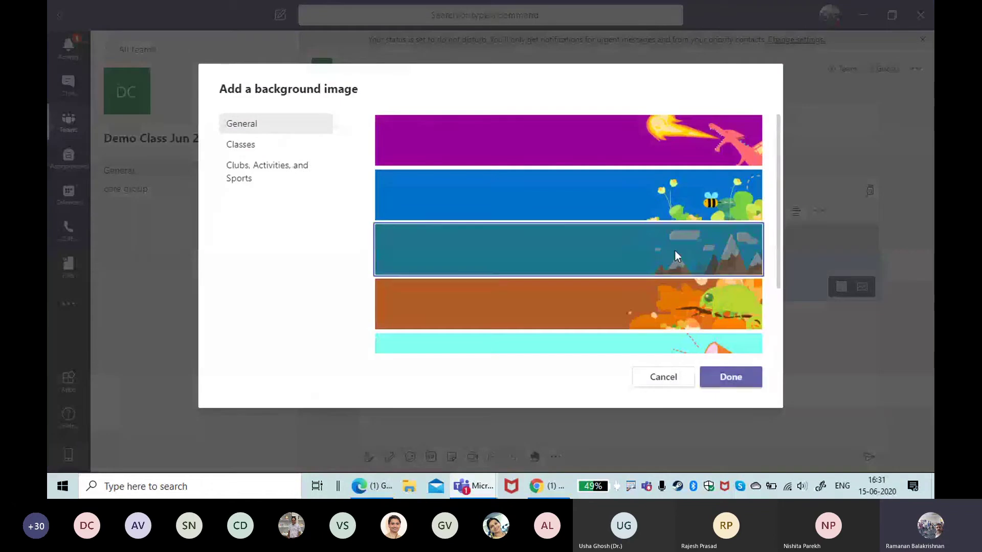
left_click(731, 378)
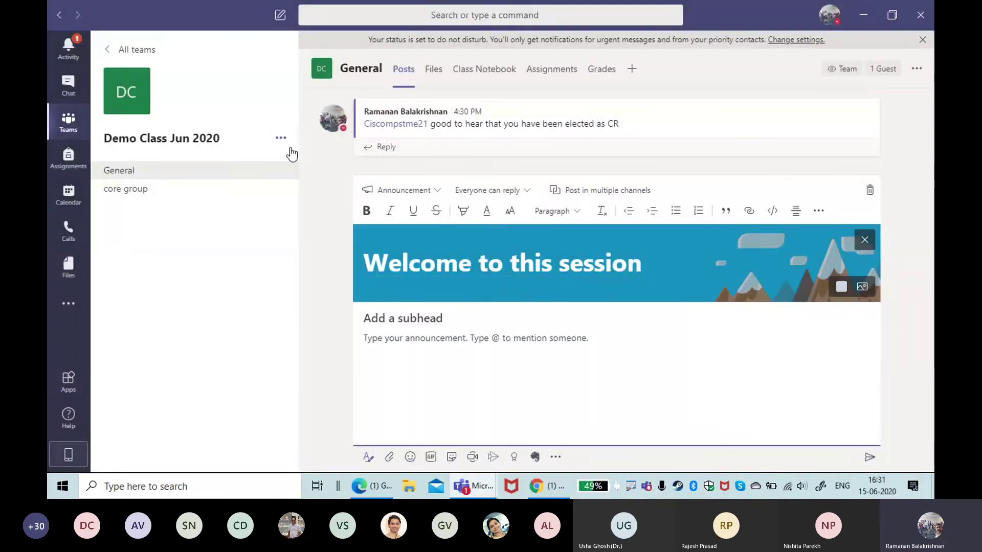
left_click(442, 319)
Step: Add body text 'annonce' and send the announcement to General
type("annonce")
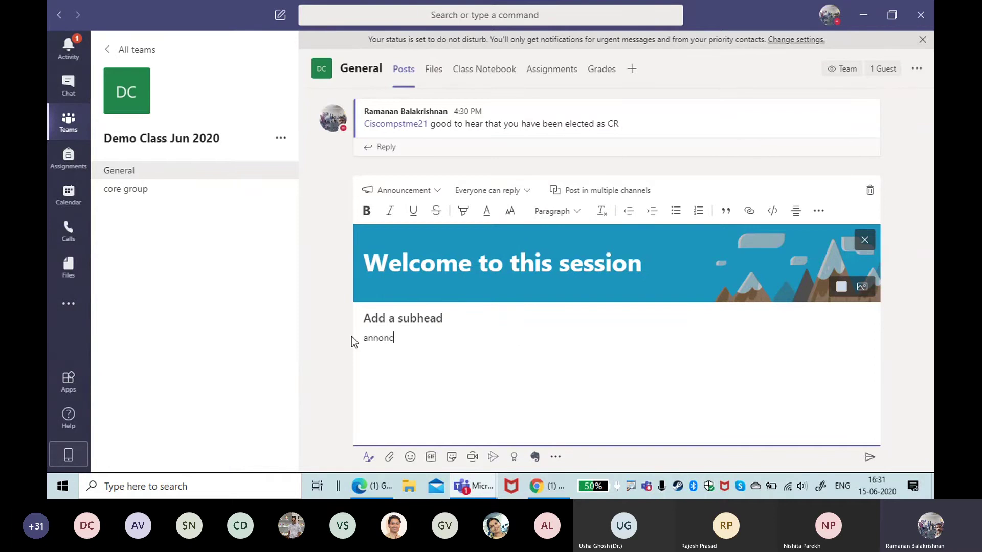
key("BackSpace")
key("BackSpace")
type("ce")
left_click(872, 458)
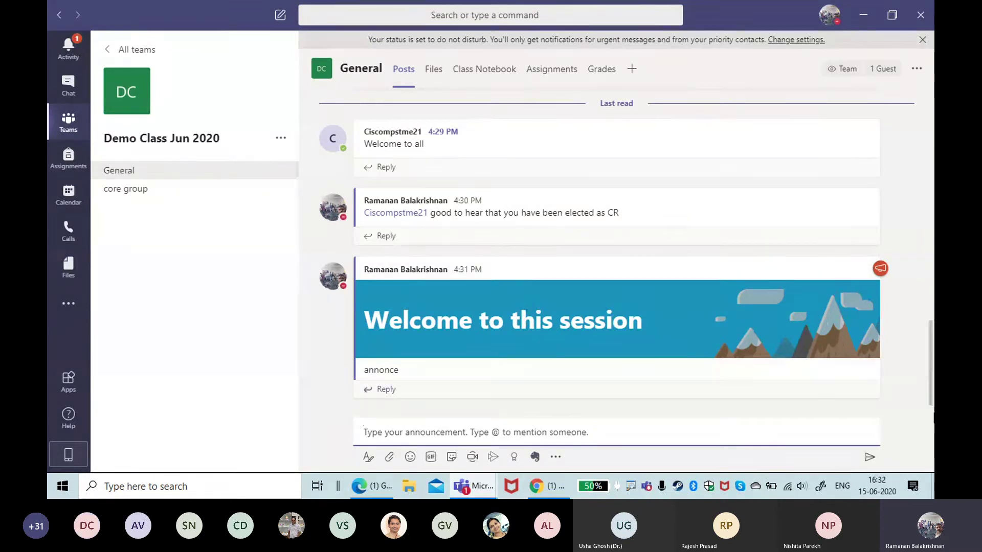
scroll(899, 353, "up", 4)
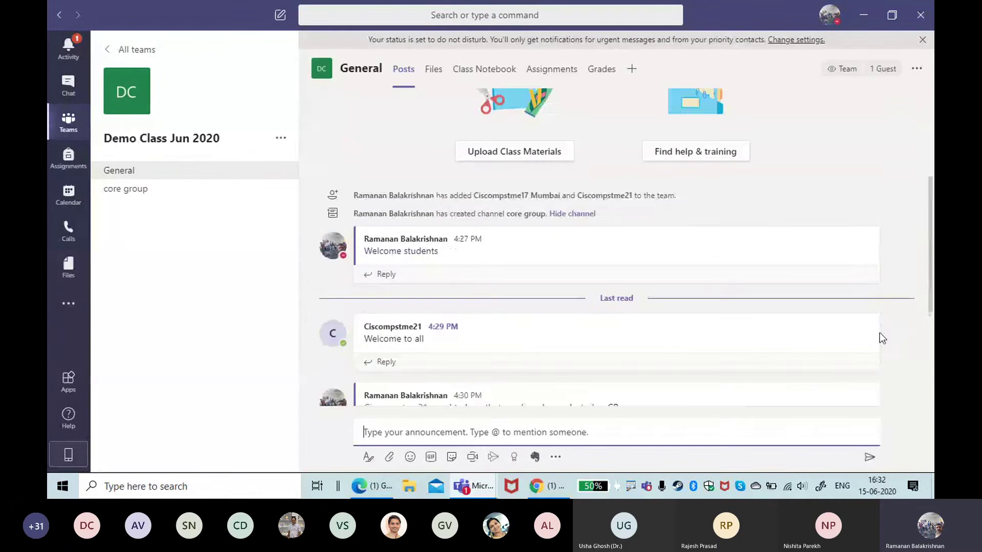
scroll(849, 246, "down", 4)
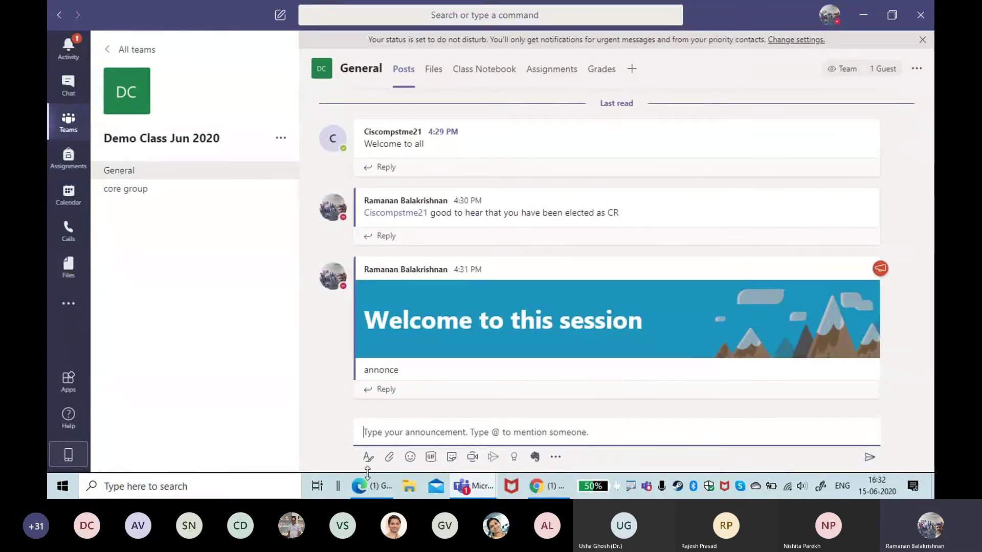
Step: Show the Attach menu's file sources: Recent, OneDrive and upload
left_click(392, 456)
left_click(391, 457)
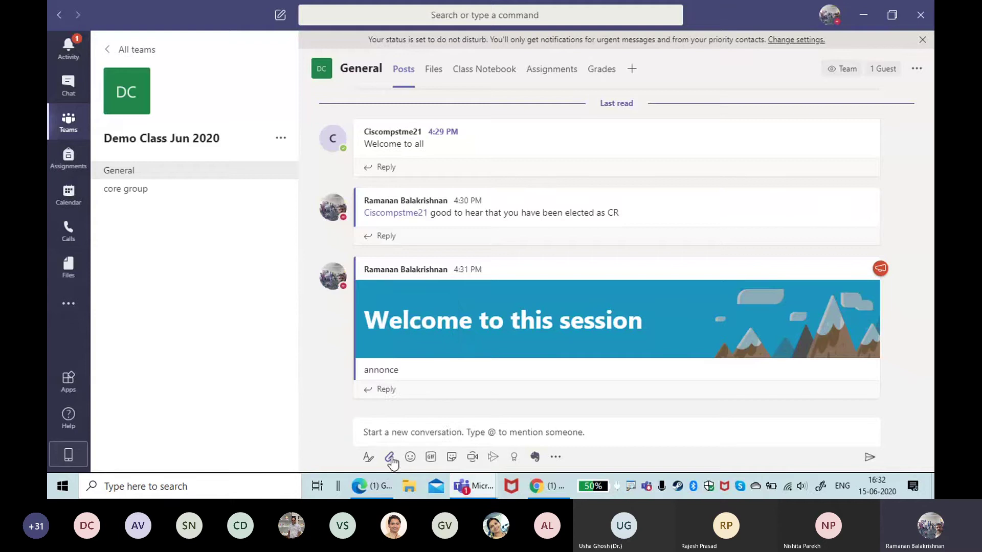
left_click(392, 457)
left_click(391, 457)
left_click(392, 457)
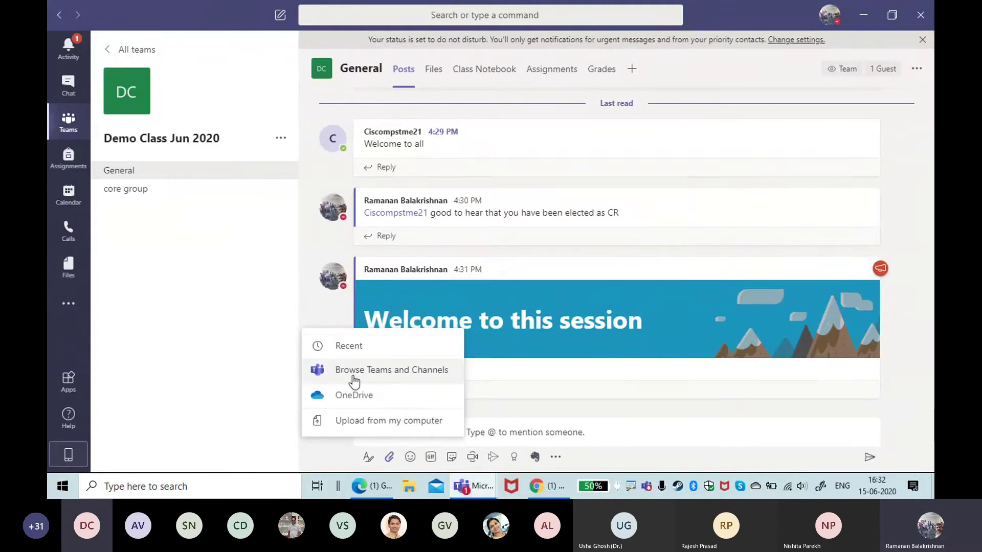
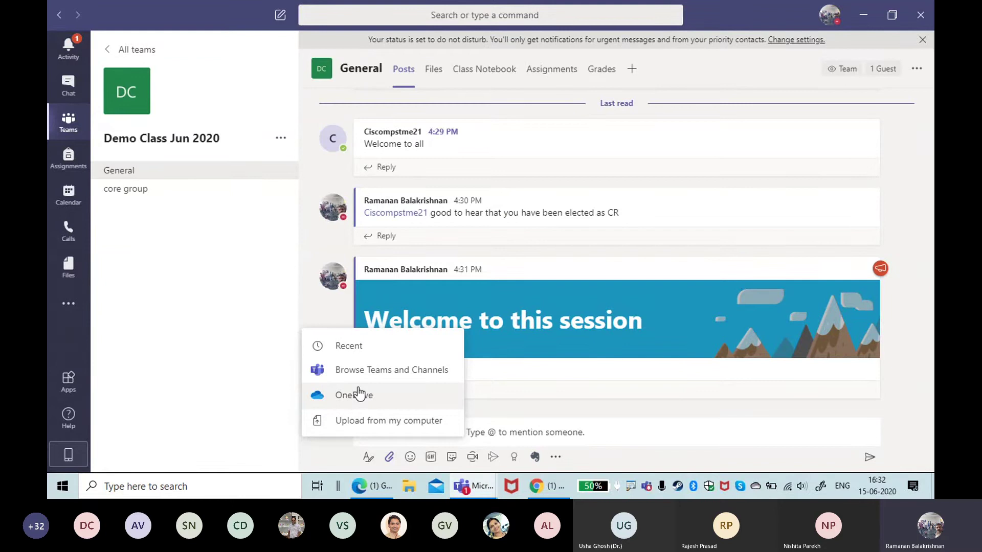
Step: Browse RB (R:)\MSTeam for quickstart-guide-to-teams-chorus to upload, then dismiss the Open dialog
left_click(366, 420)
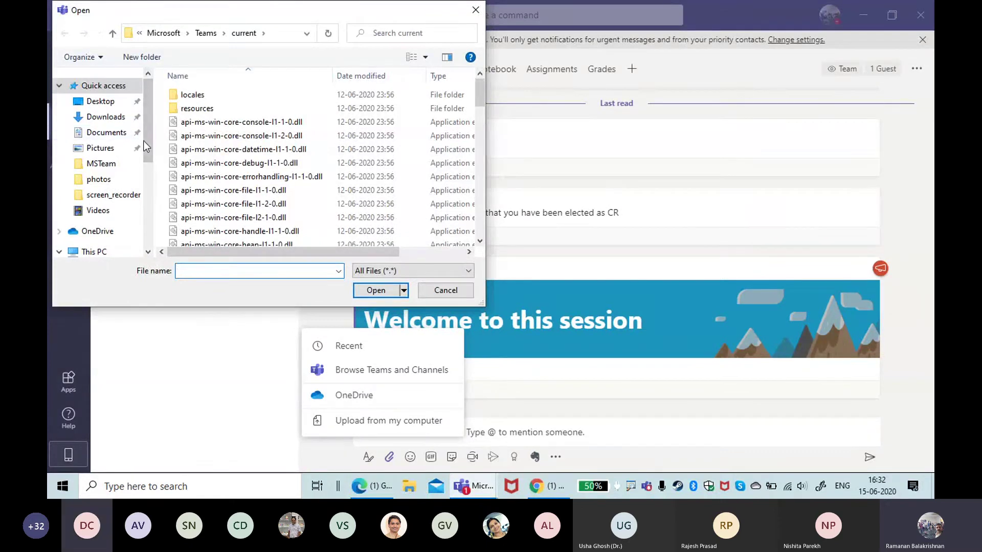
left_click_drag(145, 147, 145, 204)
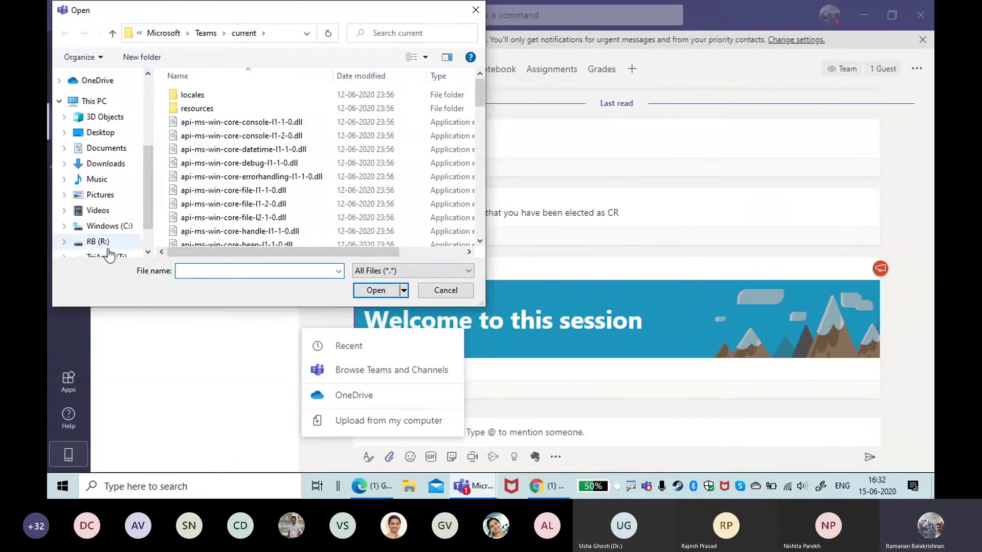
left_click(102, 242)
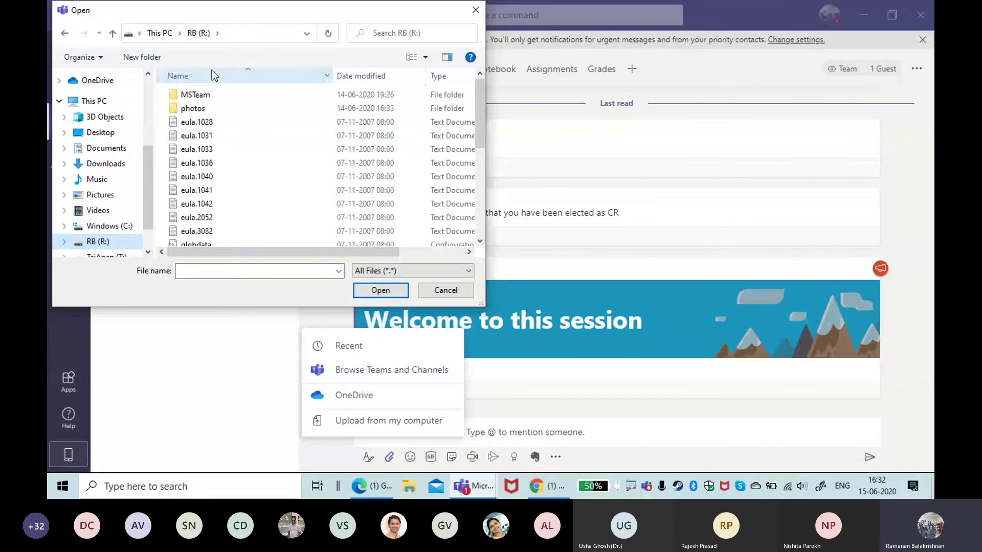
double_click(212, 94)
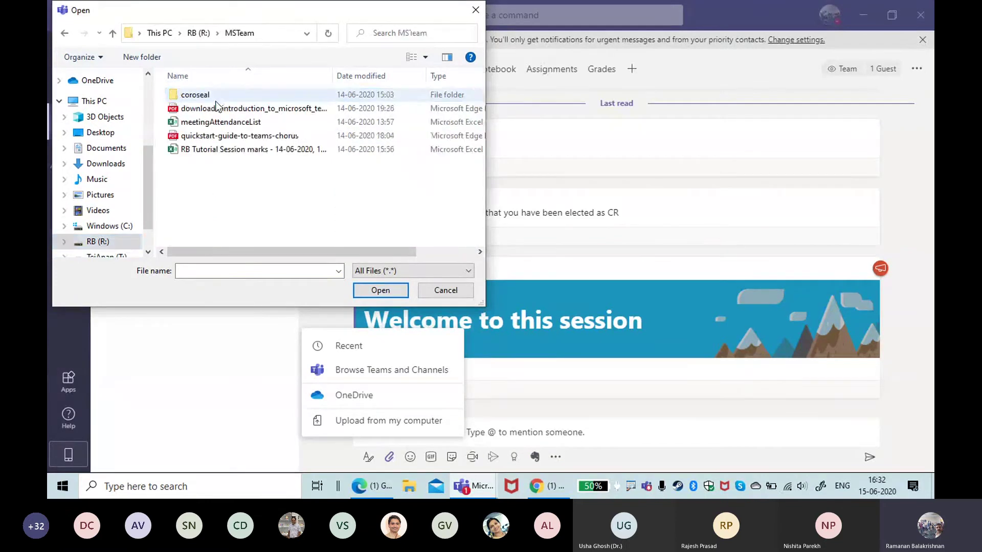
left_click(225, 136)
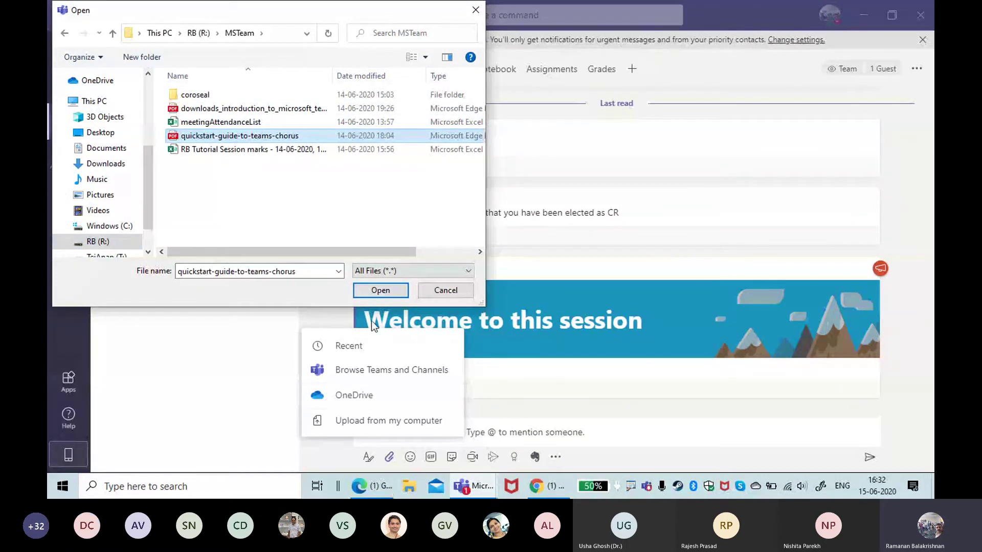
left_click(380, 291)
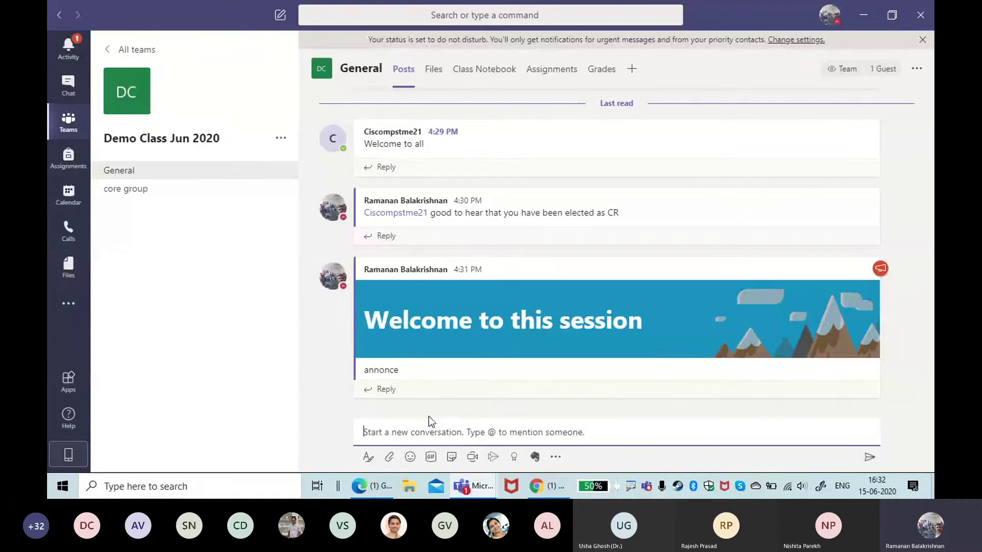
Step: Upload 'RB Tutorial Session marks - 14-06-2020, 15-56.csv' from MSTeam into the General channel's Files
left_click(432, 70)
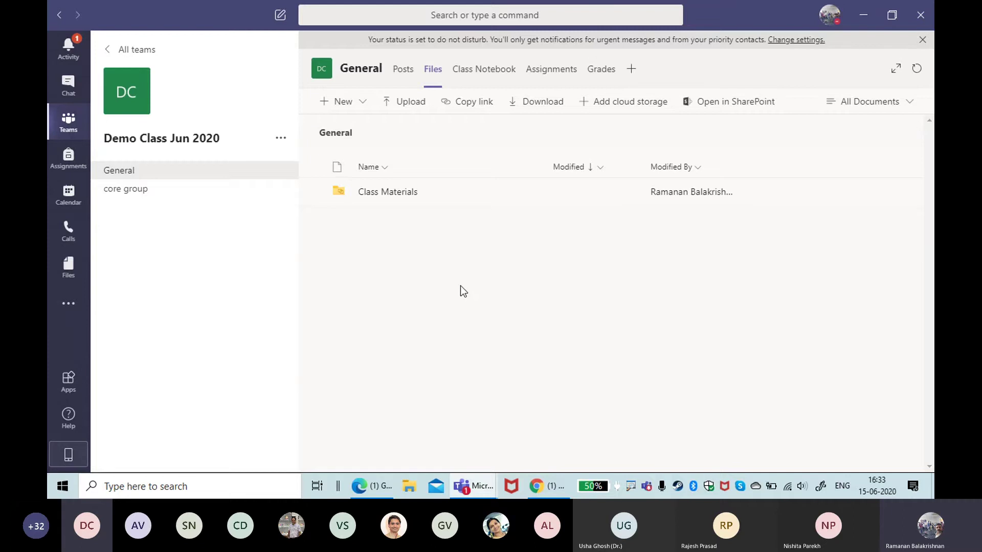
left_click(416, 107)
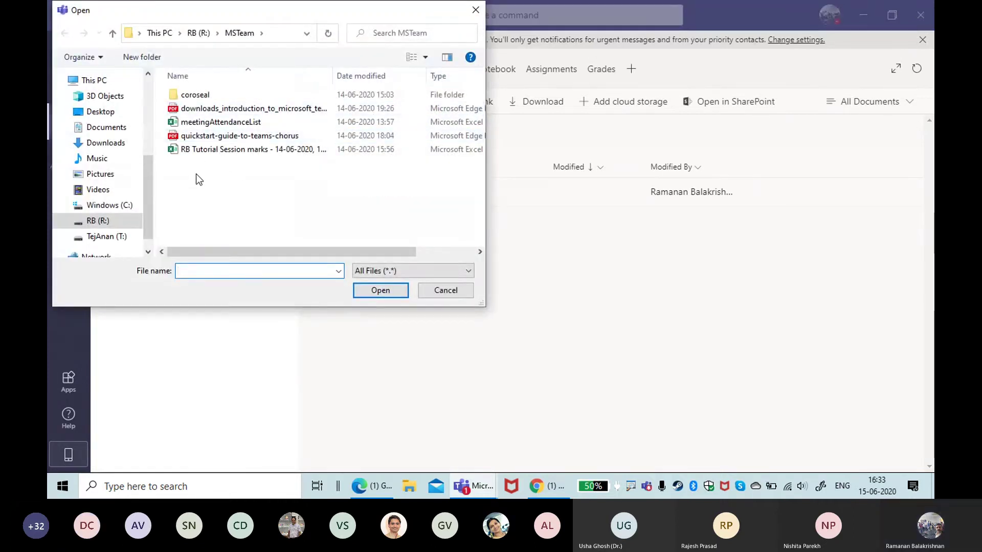
left_click(207, 151)
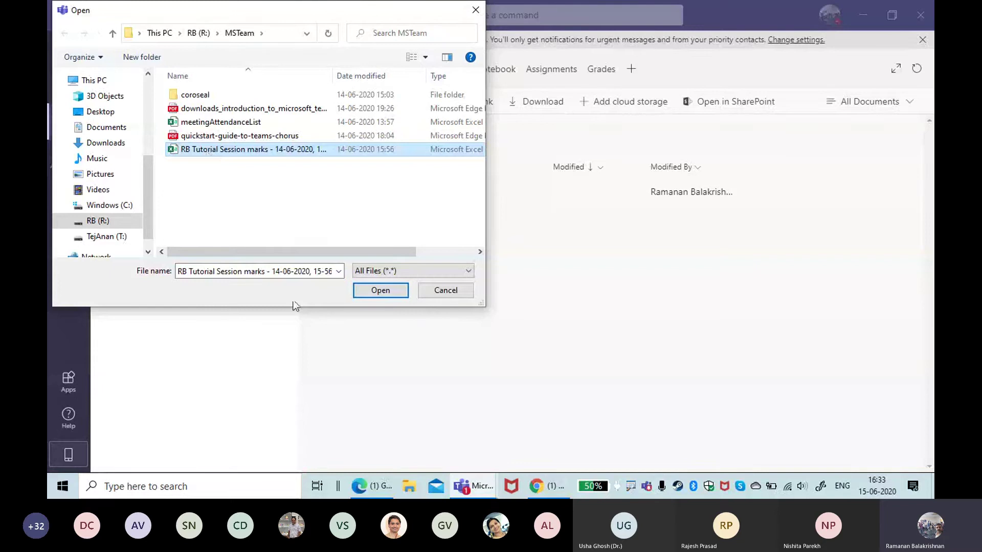
key("Return")
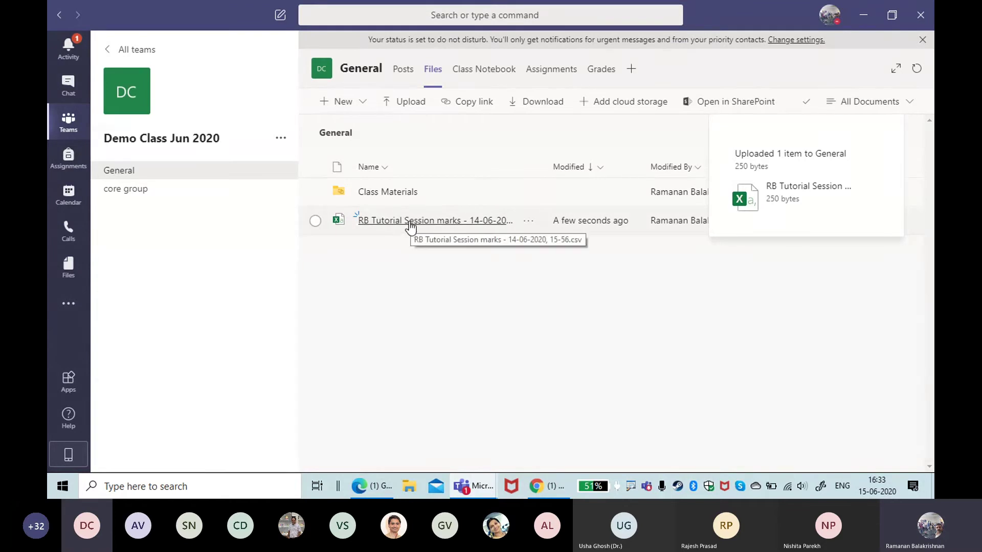
left_click(495, 221)
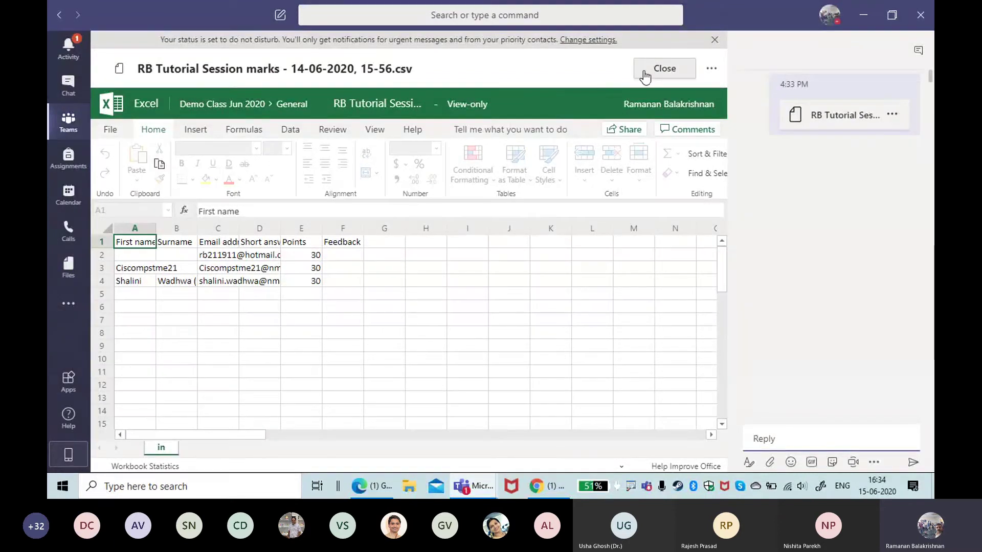
left_click(664, 69)
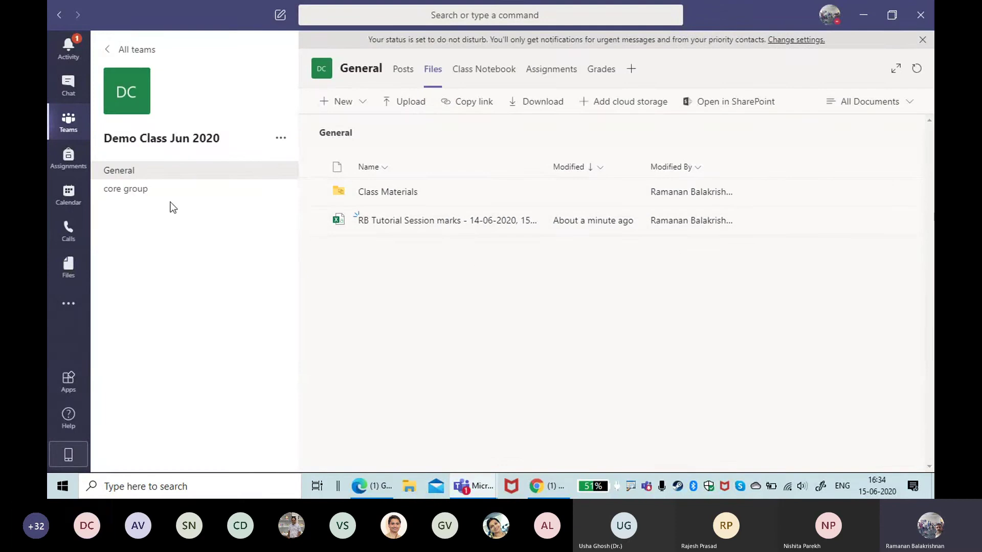
left_click(391, 194)
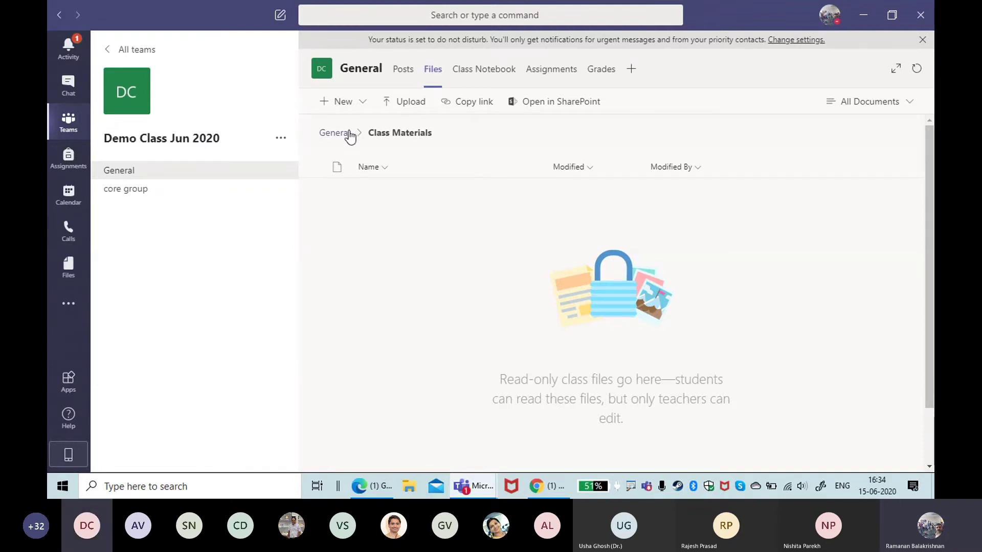
left_click(339, 134)
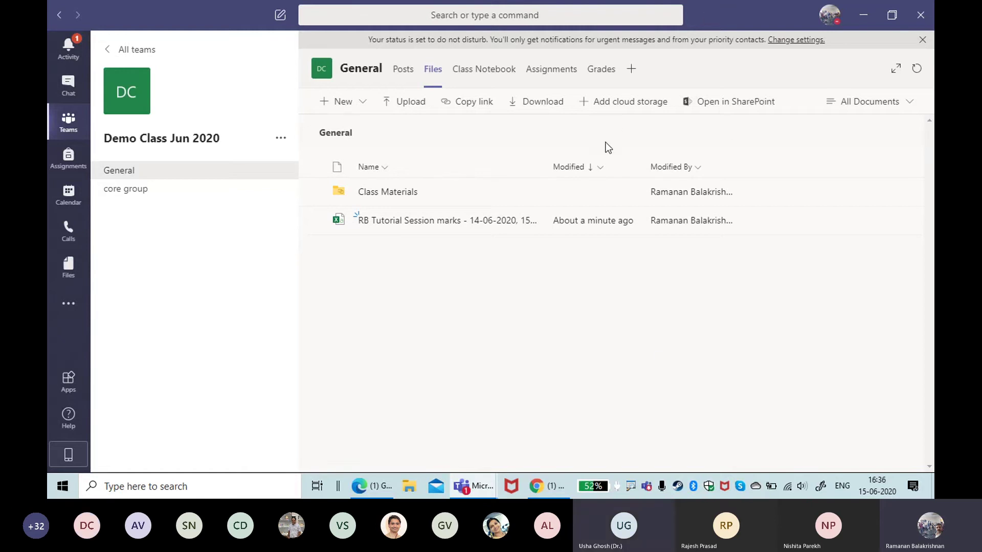
left_click(634, 102)
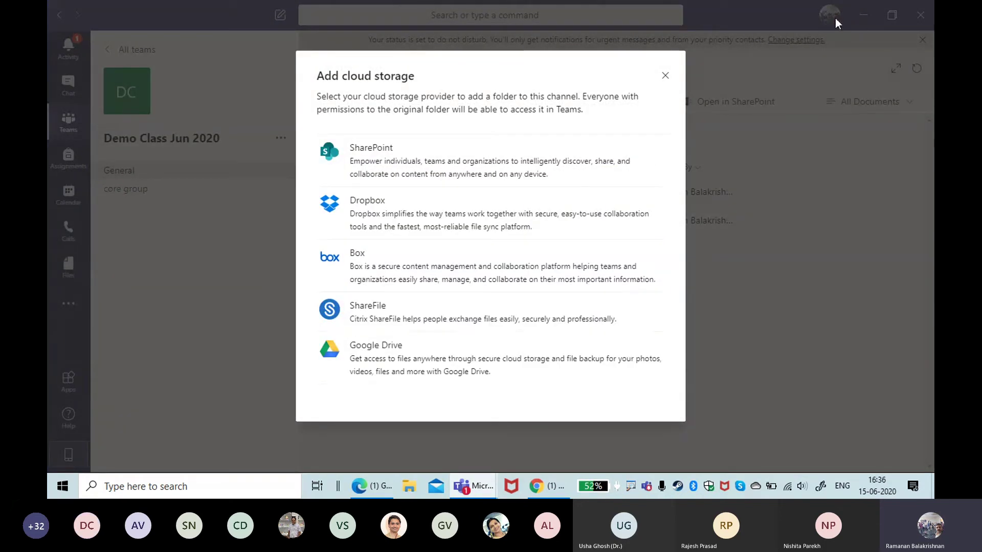
left_click(667, 77)
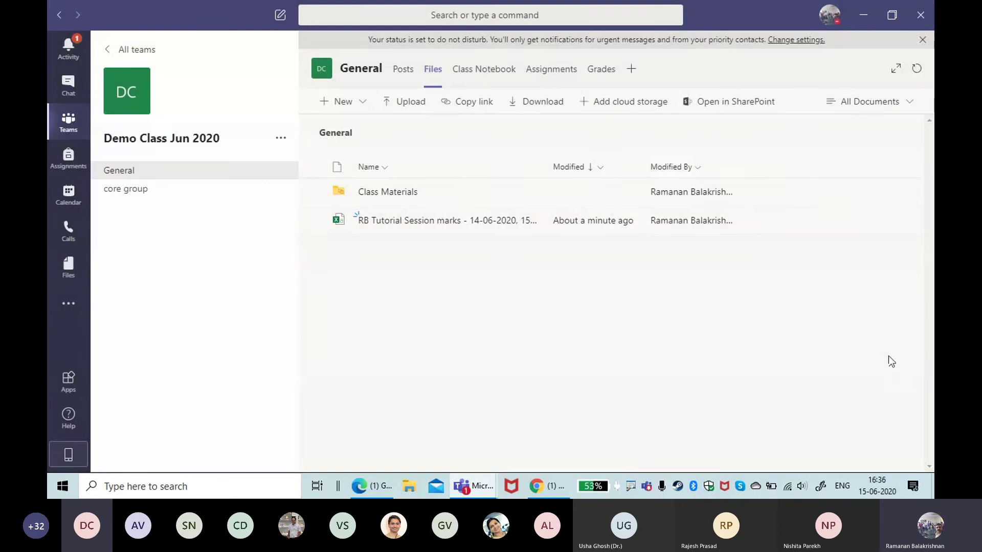
left_click(620, 104)
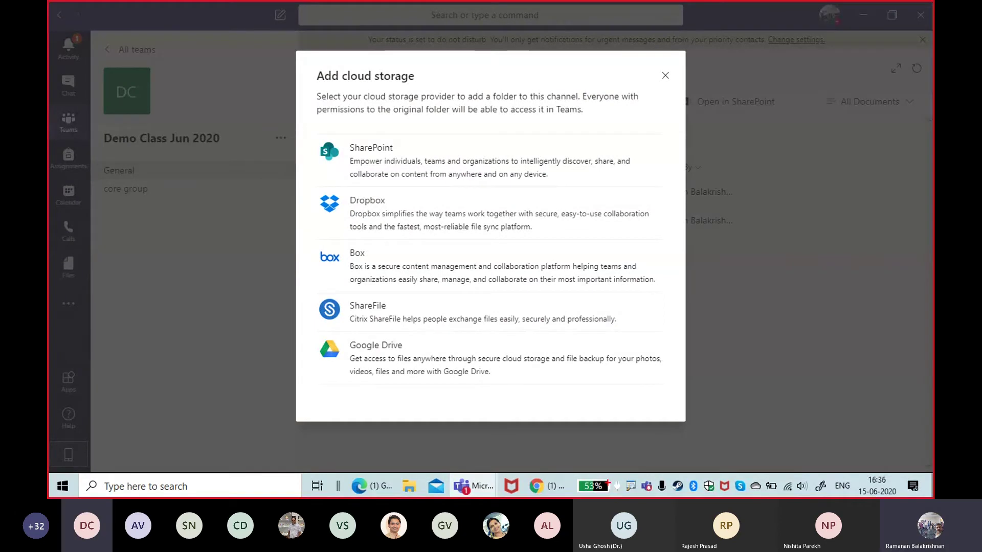
mouse_move(324, 334)
left_mouse_down()
mouse_move(406, 344)
mouse_move(526, 395)
left_mouse_up()
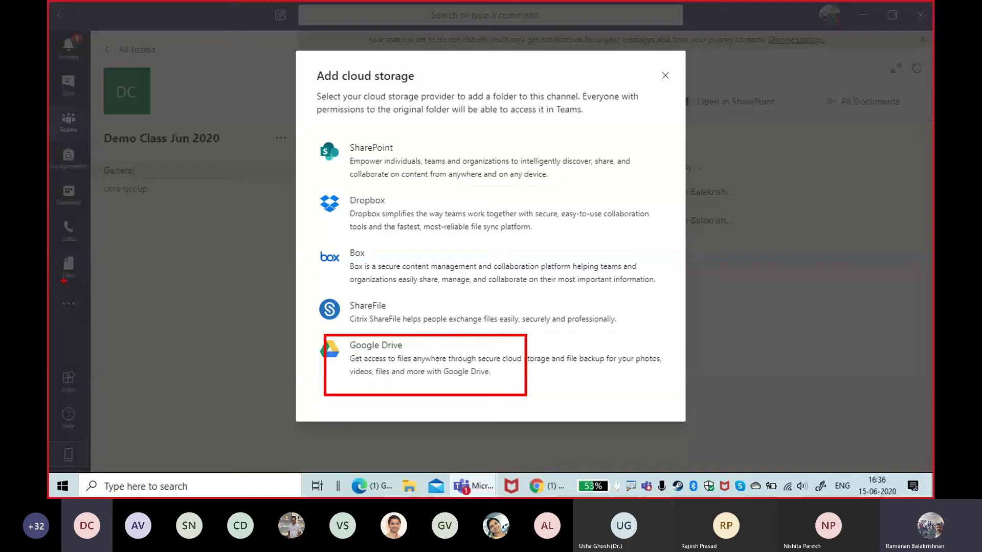
mouse_move(64, 280)
left_mouse_down()
mouse_move(103, 306)
mouse_move(106, 336)
left_mouse_up()
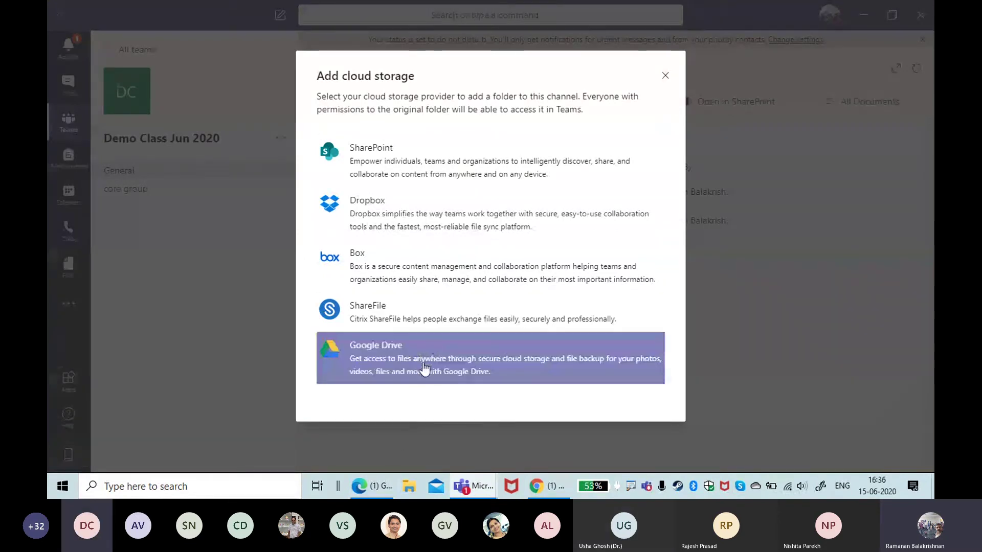
left_click(665, 77)
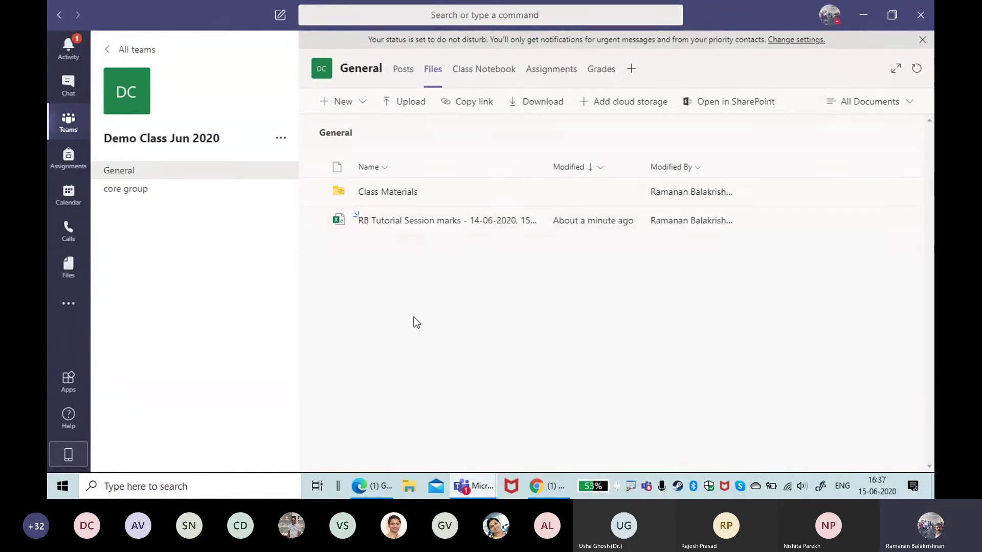
Step: Look into Class Materials, return to the General files, then go to the Teams overview grid
left_click(404, 192)
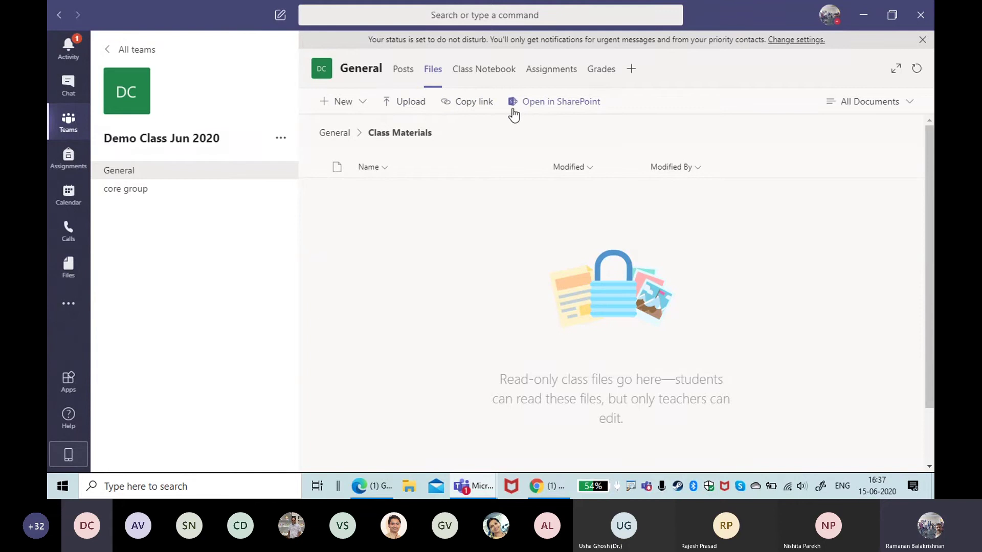
left_click(335, 134)
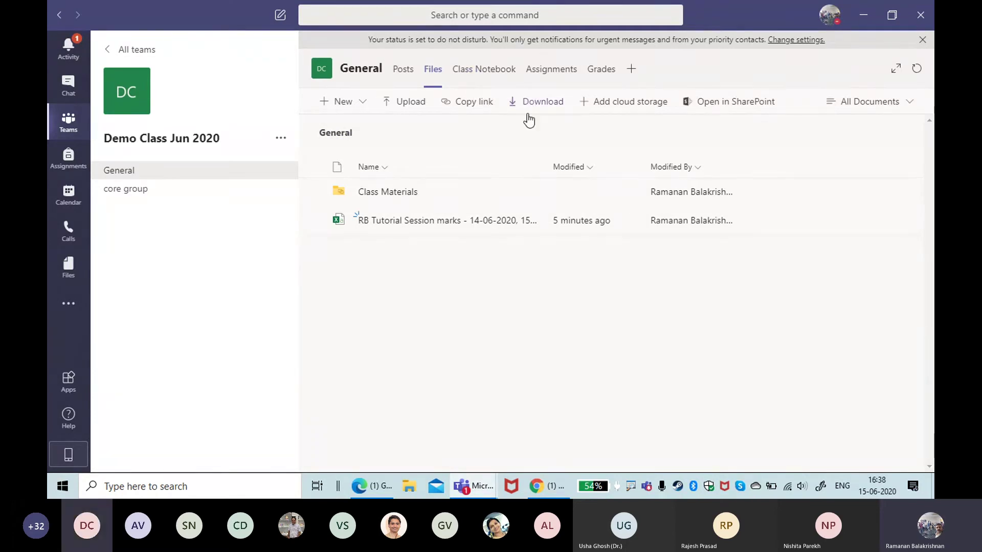
left_click(65, 128)
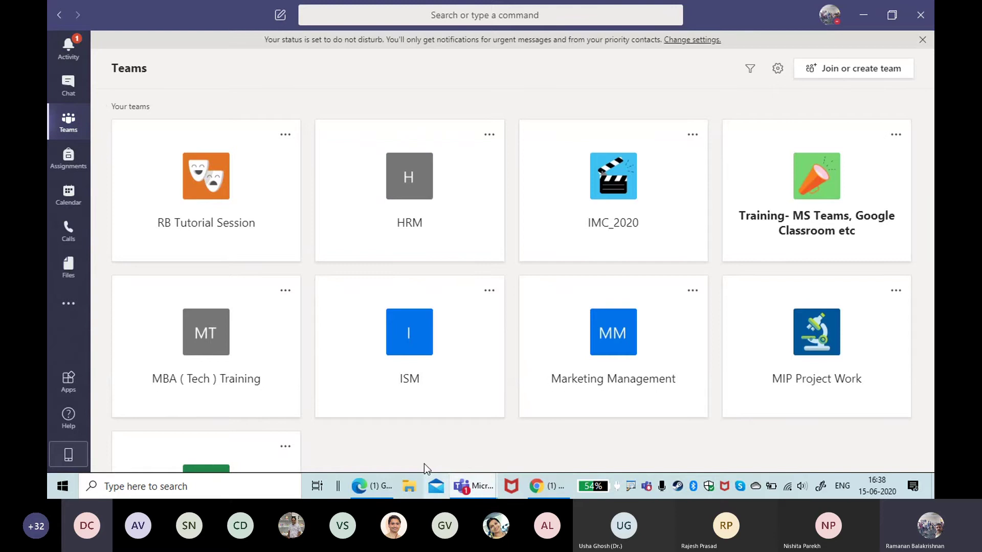
Step: Open the Demo Class Jun 2020 team from the grid and show its Class Notebook tab
scroll(354, 399, "down", 1)
scroll(353, 398, "down", 3)
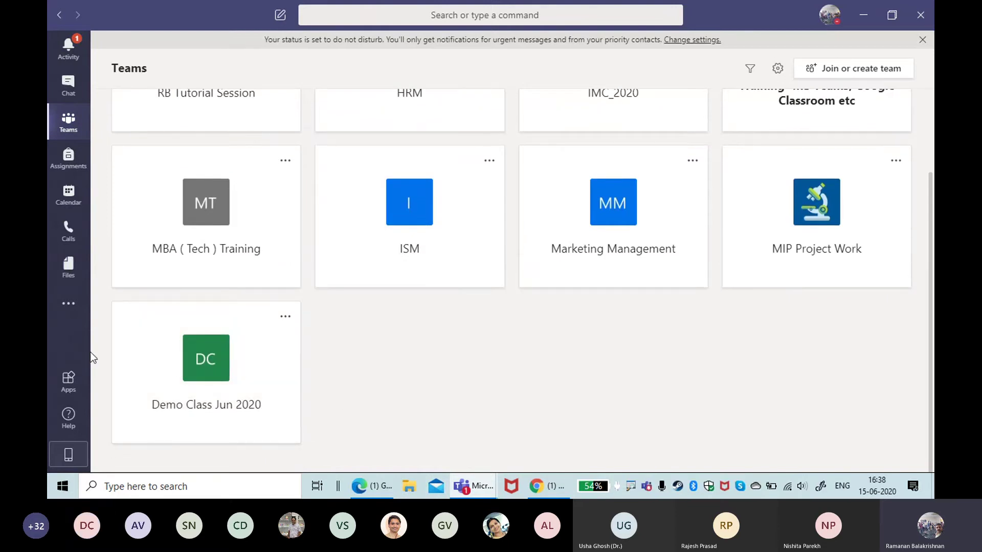
left_click(200, 361)
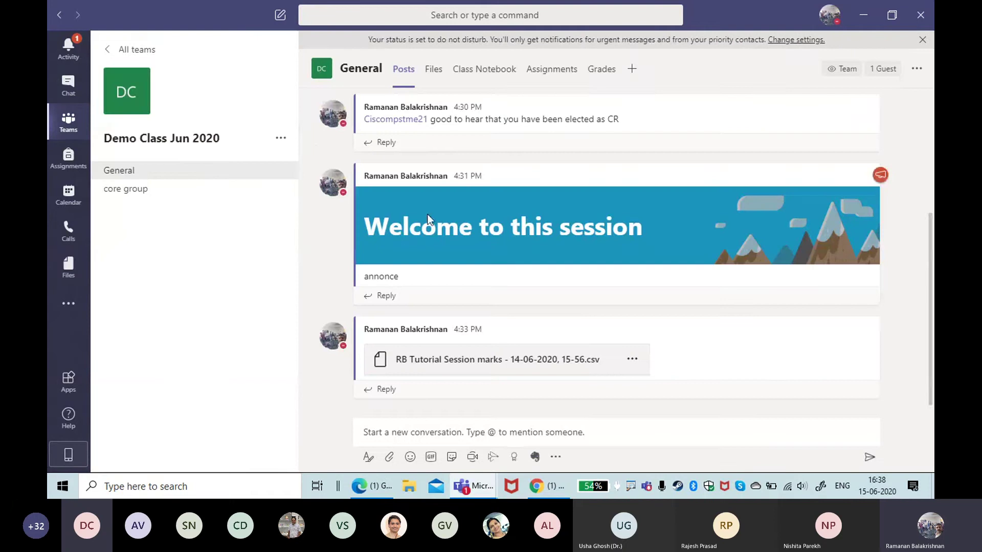
left_click(508, 71)
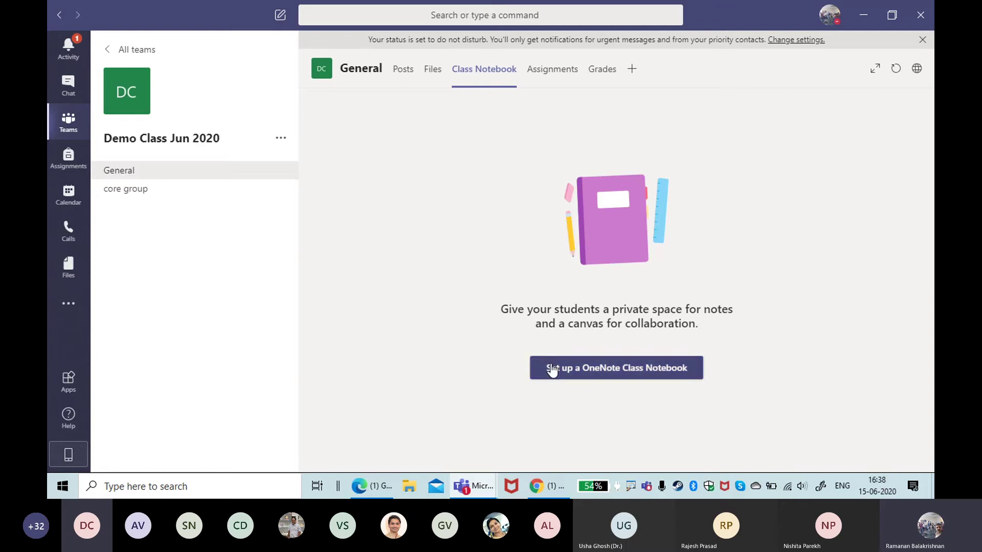
Step: Set up a OneNote Class Notebook starting from a Blank Notebook
left_click(580, 367)
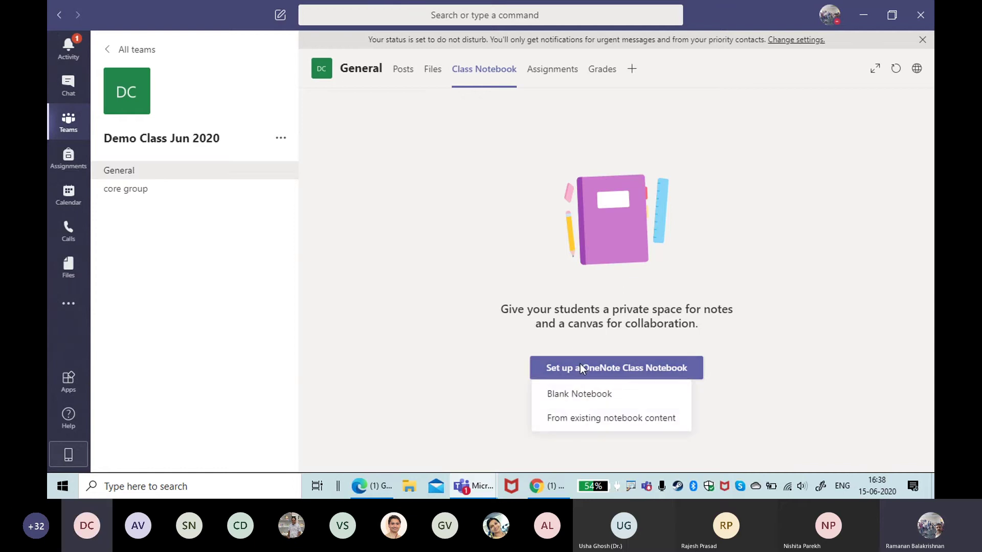
left_click(574, 400)
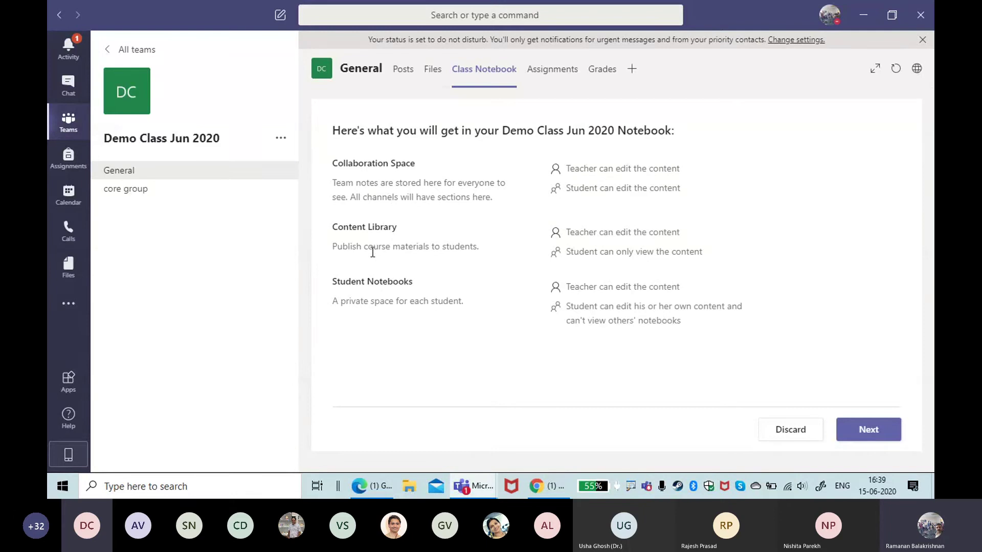
Step: Remove the Quizzes and Homework student sections, then create the class notebook
left_click(882, 428)
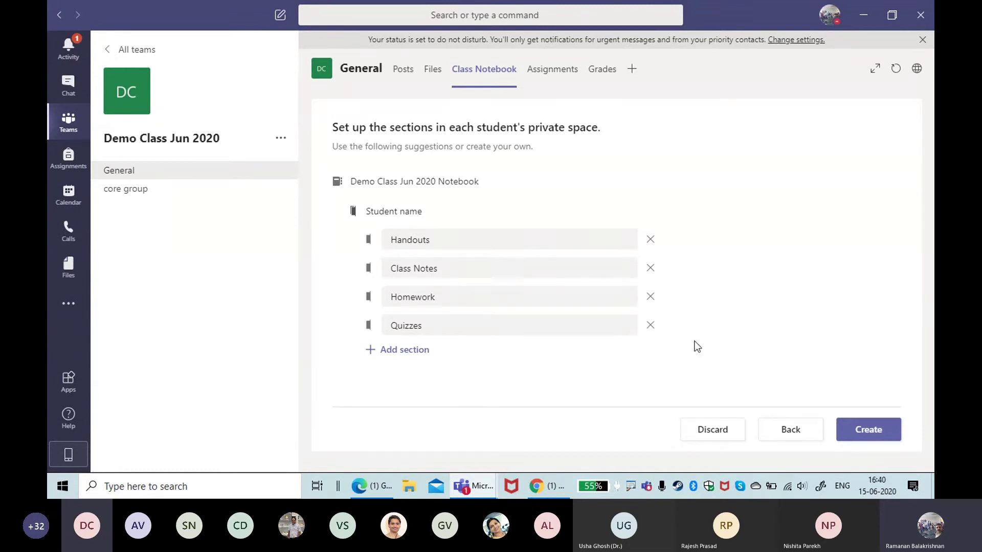
left_click(650, 326)
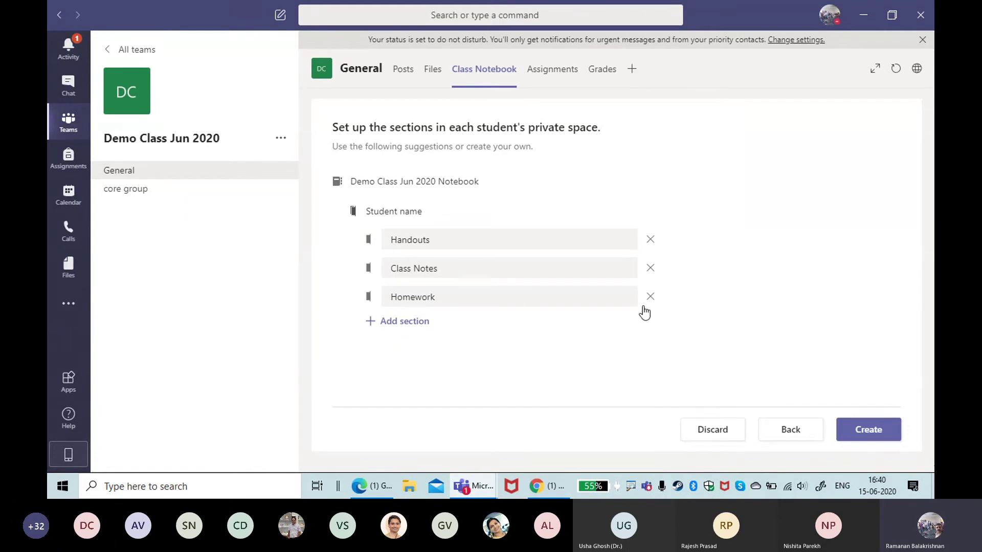
left_click(649, 297)
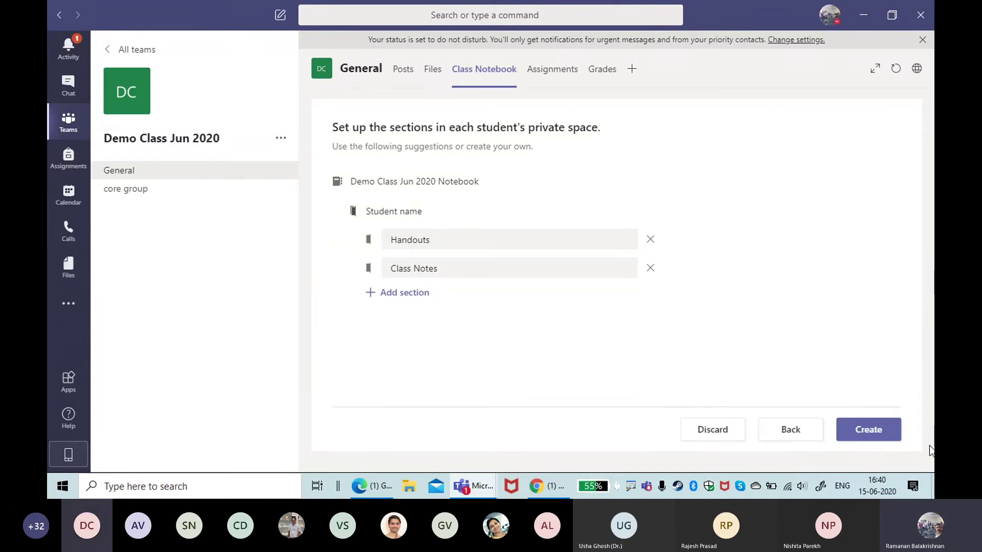
left_click(883, 437)
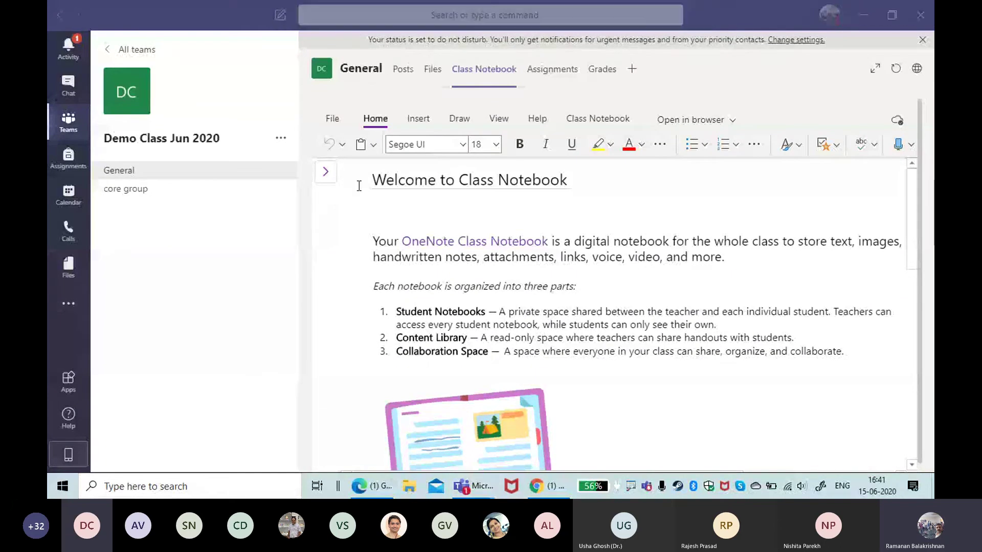
Step: Expand the notebook's navigation pane to list its sections and pages
left_click(326, 171)
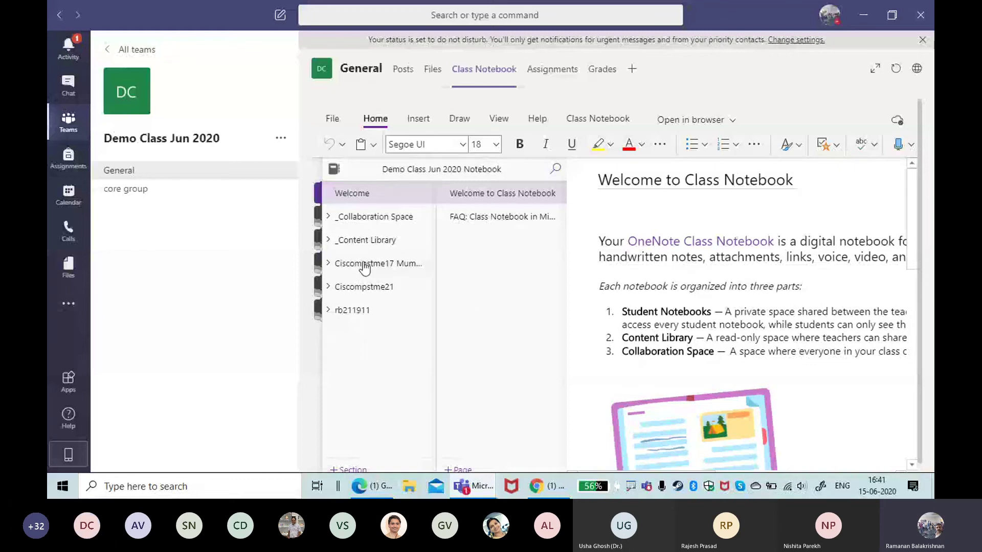
Step: Add a notebook page titled 'disscuss about the Corona Impact on Economy'
left_click(339, 217)
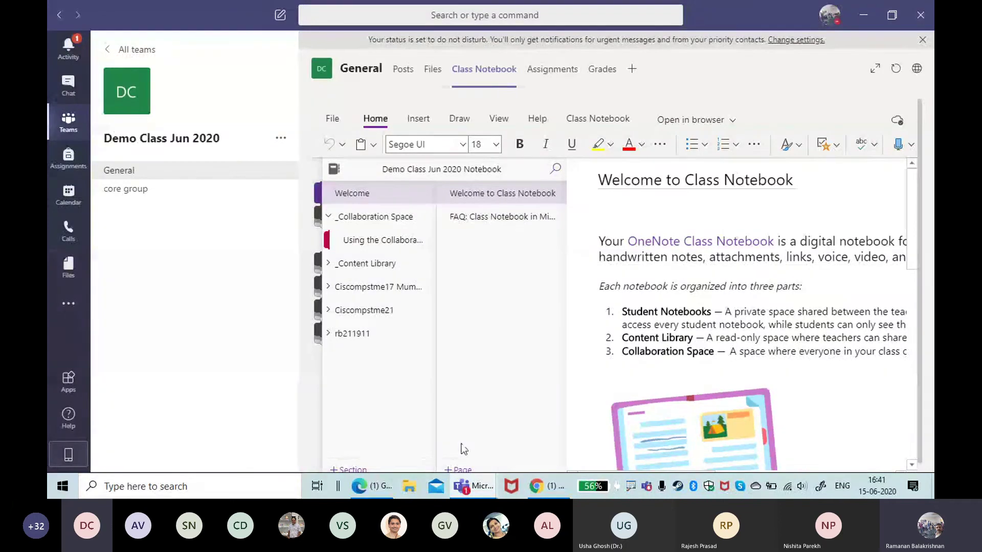
left_click(462, 469)
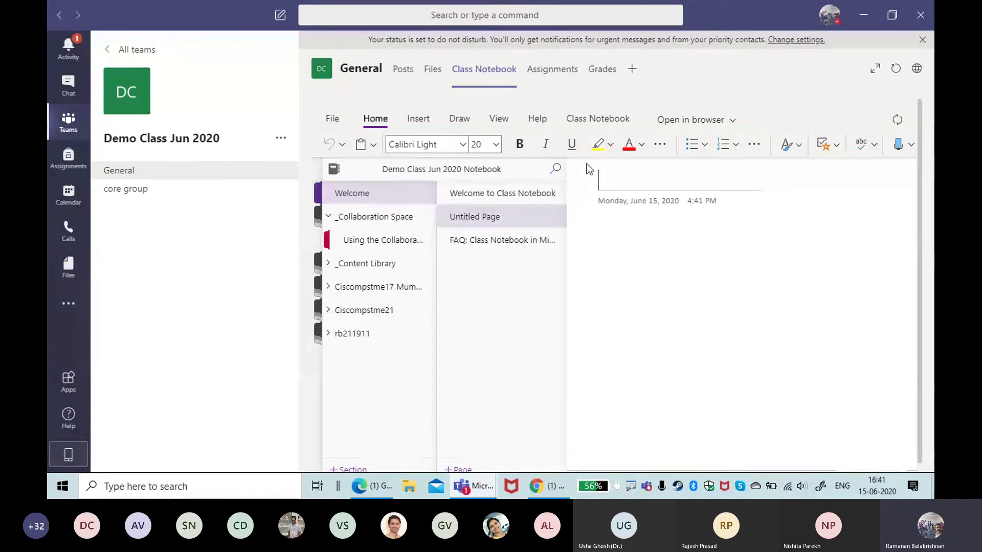
type("diss")
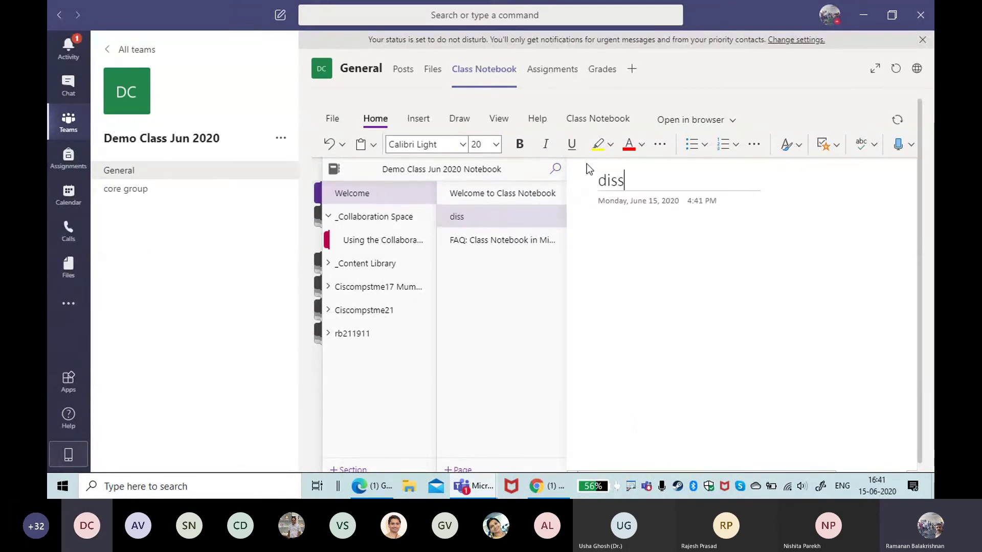
type("cuss about")
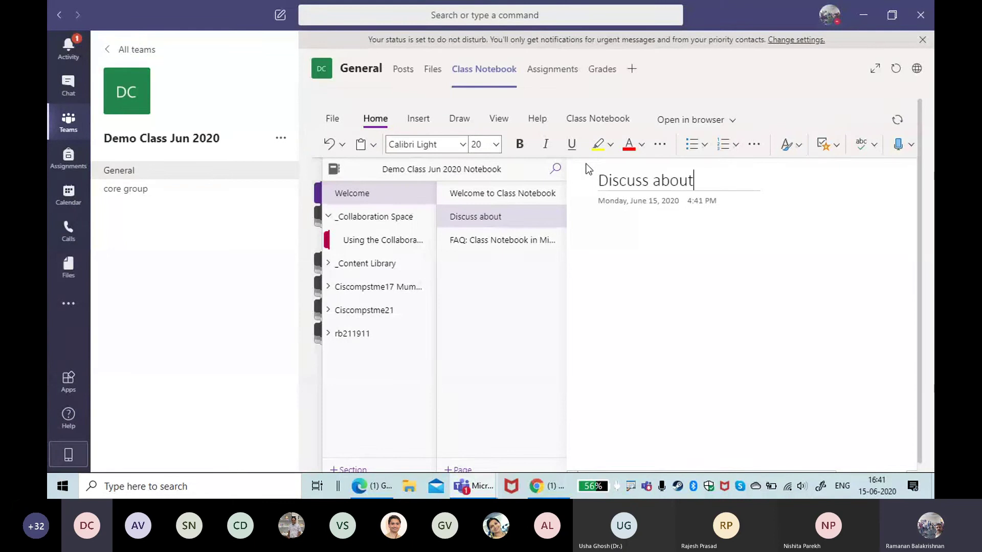
type(" the Coro")
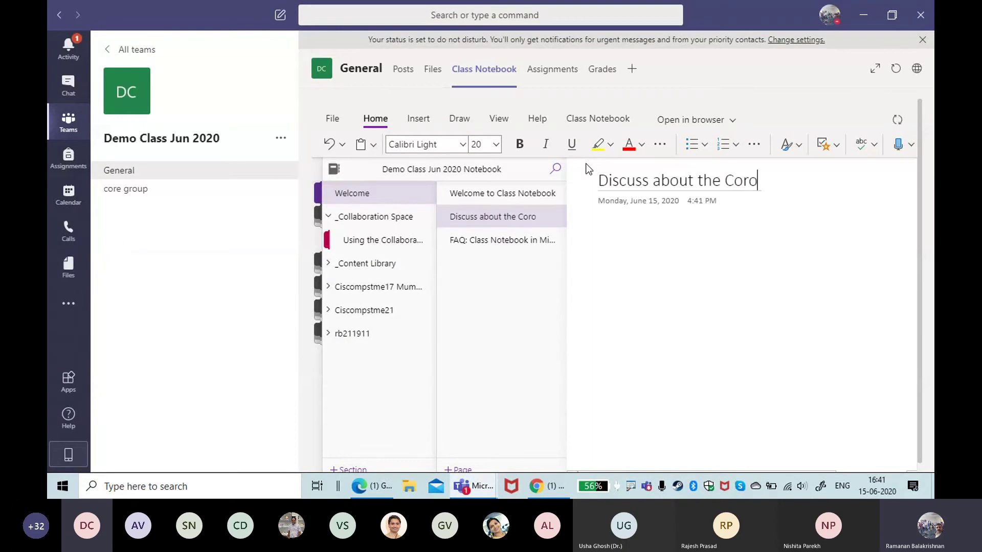
type("na Impact on")
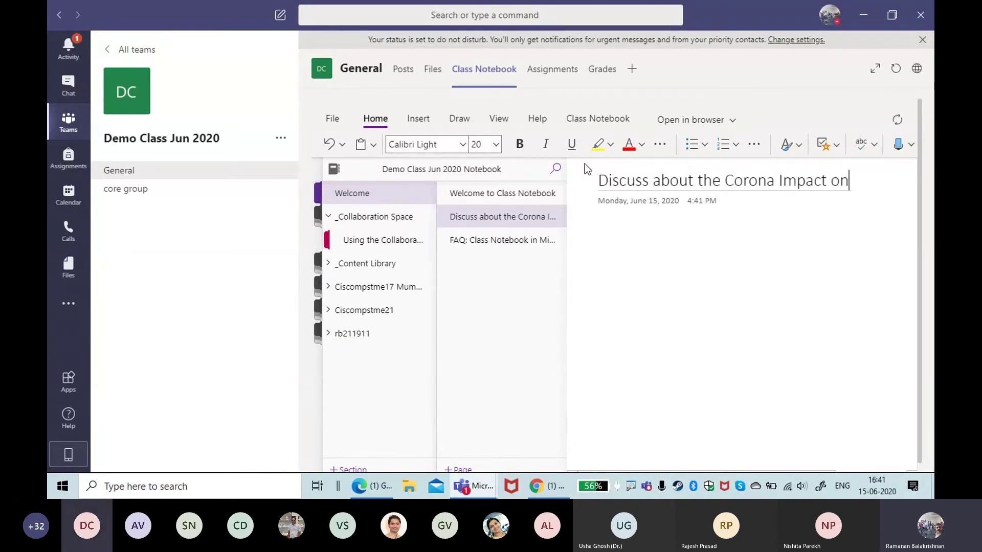
type(" Economy")
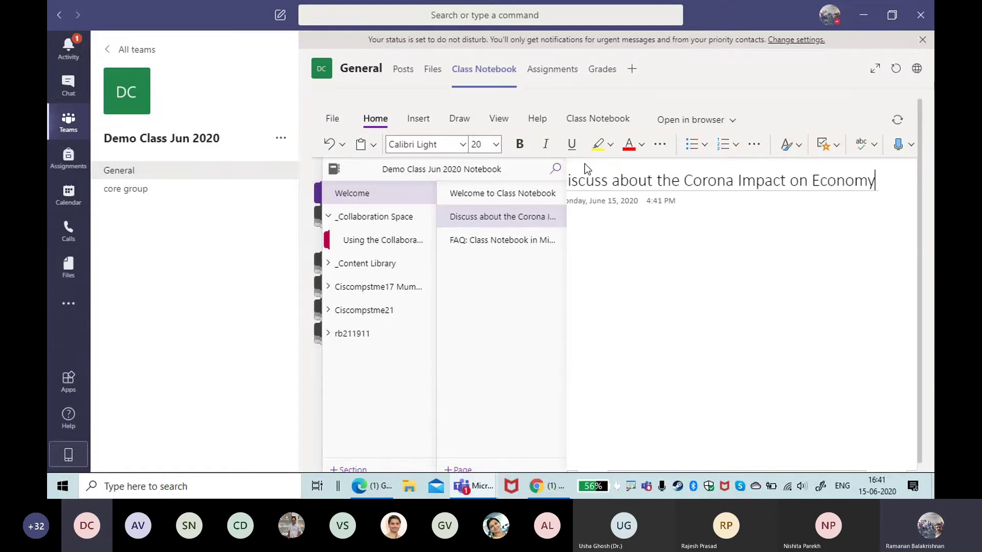
left_click(624, 228)
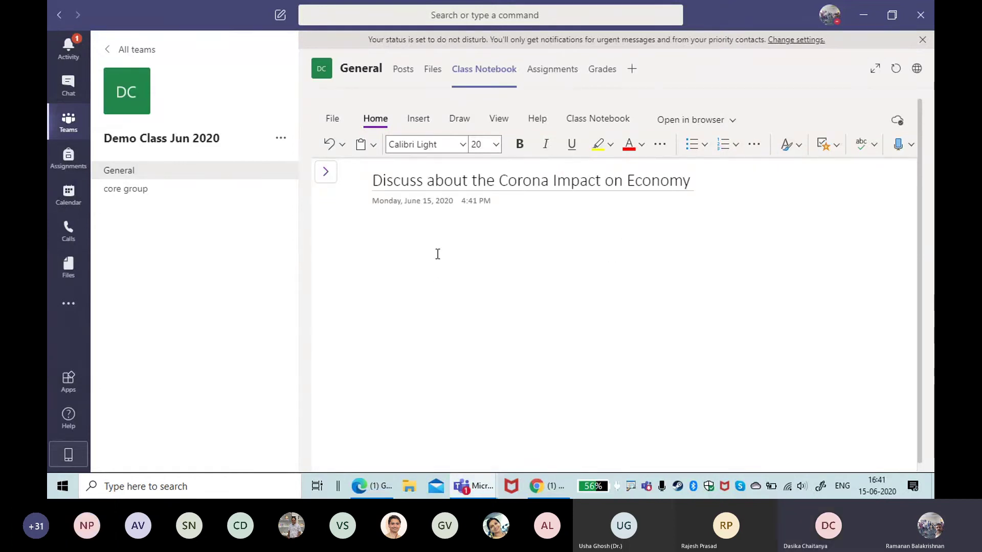
Step: Expand _Content Library and both students' section groups, then open the FAQ: Class Notebook page
left_click(327, 172)
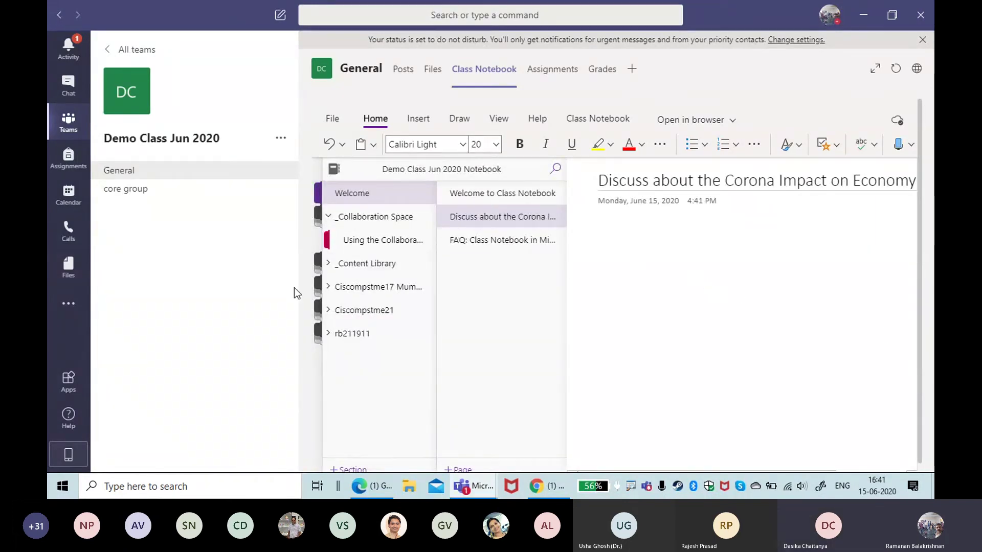
left_click(340, 260)
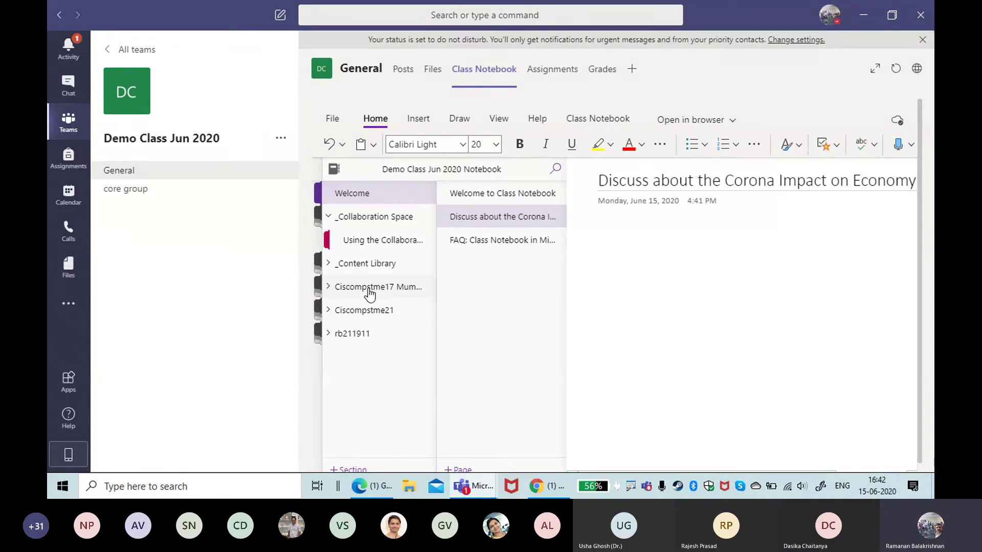
left_click(328, 289)
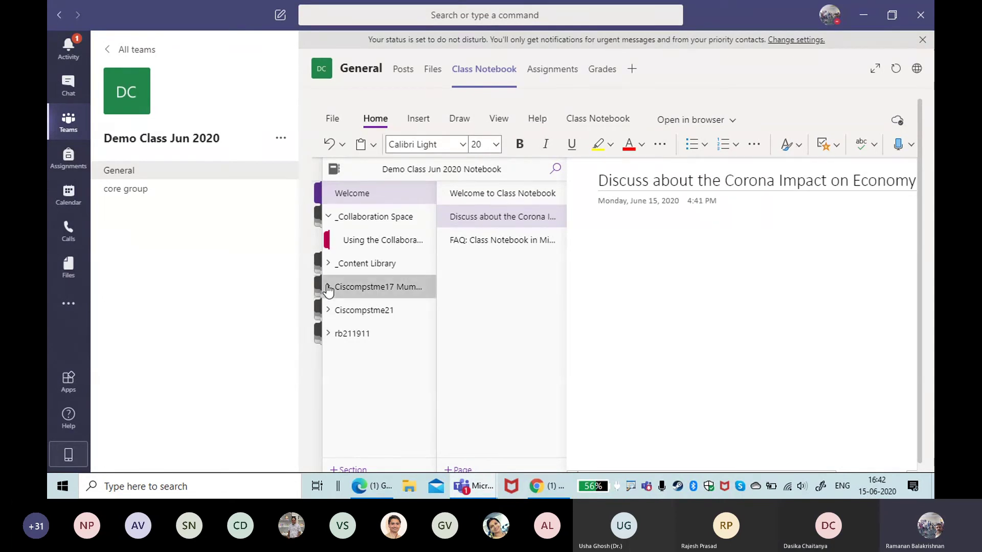
left_click(369, 291)
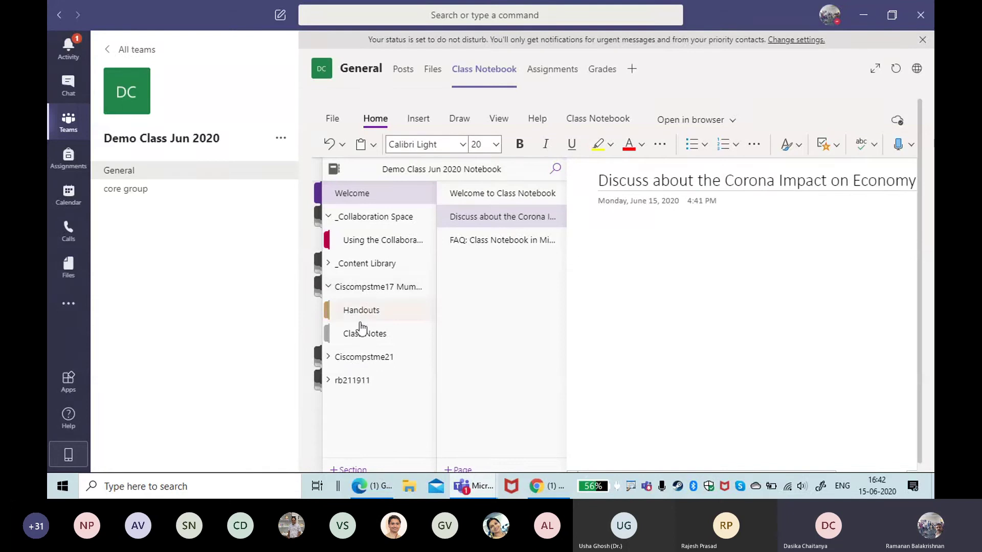
left_click(348, 363)
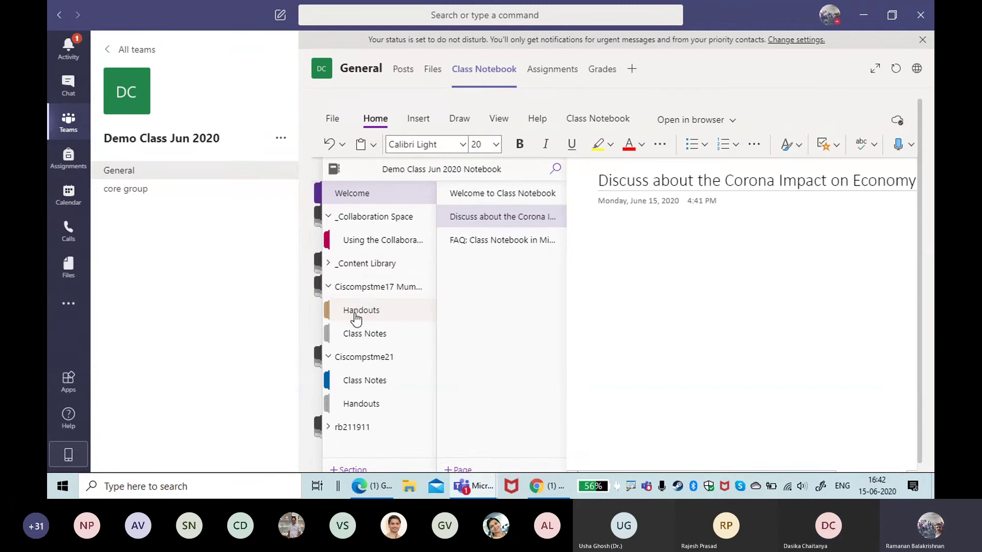
left_click(500, 249)
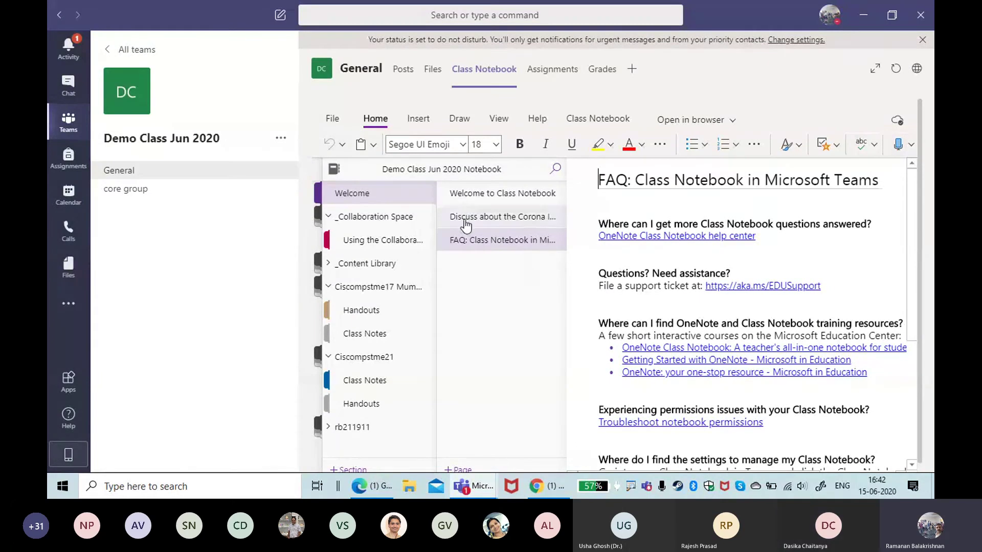
Step: Open a blank page in the first student's Handouts and allow microphone access for Dictate
left_click(358, 310)
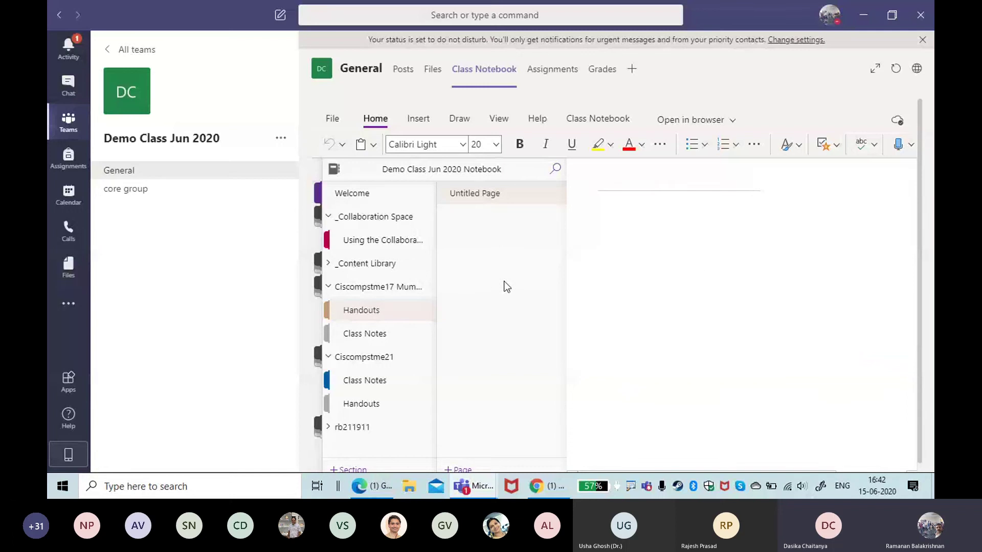
left_click(660, 212)
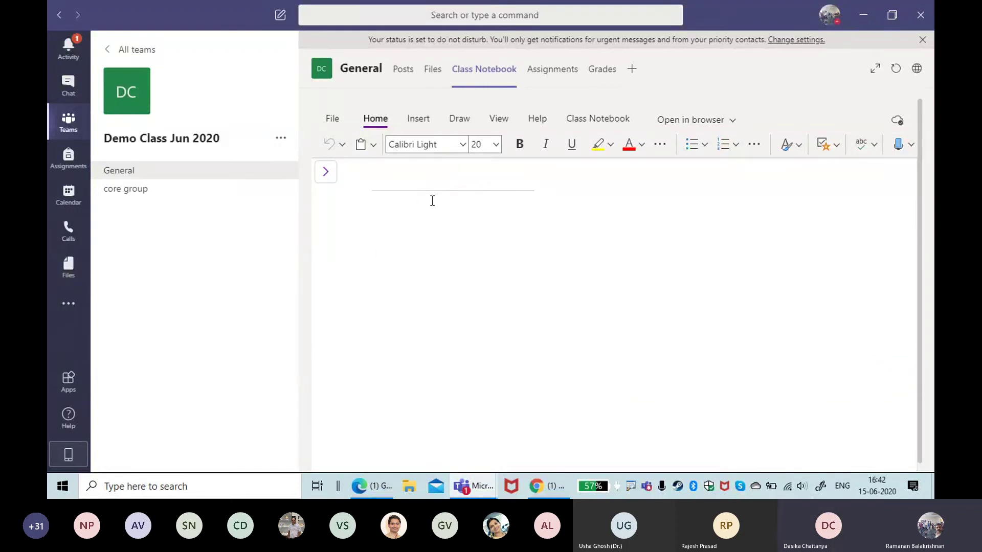
key("Return")
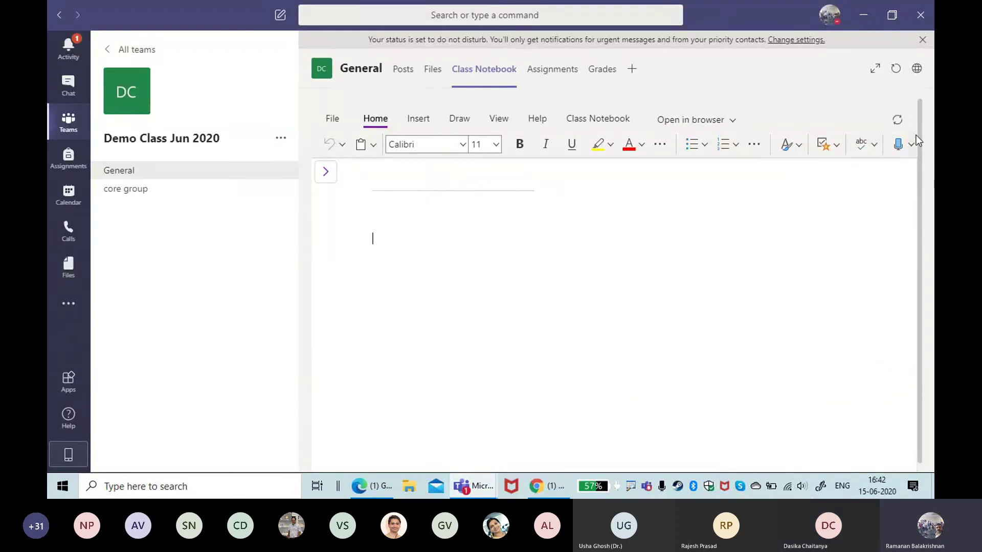
left_click(898, 148)
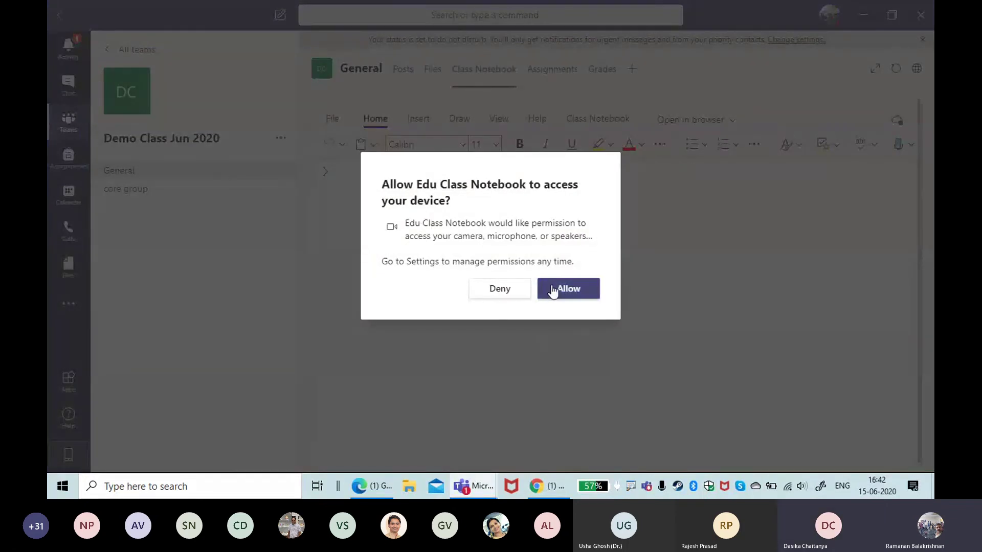
left_click(552, 292)
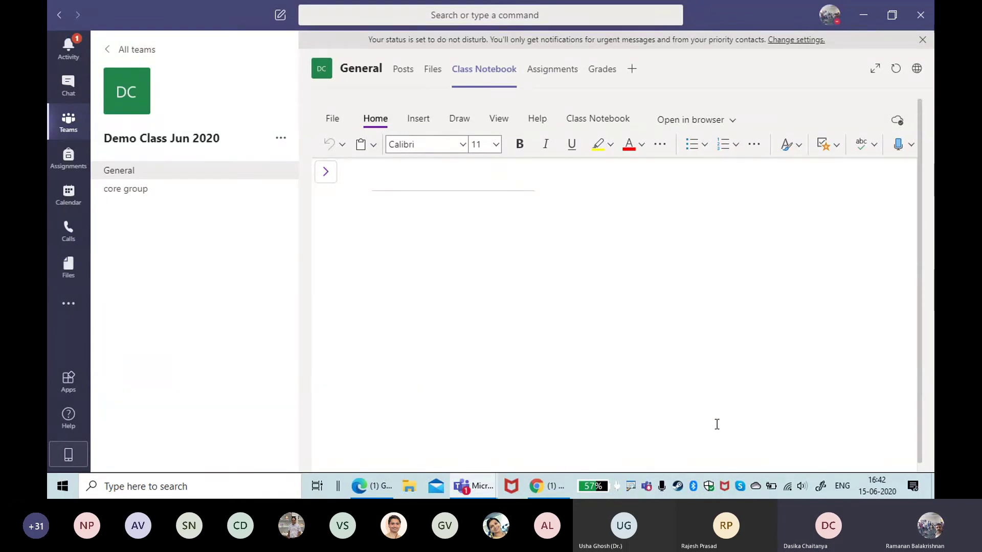
Step: Dictate a paragraph into the Handouts page body about the dictate and immersive reader features
left_click(374, 238)
left_click(896, 146)
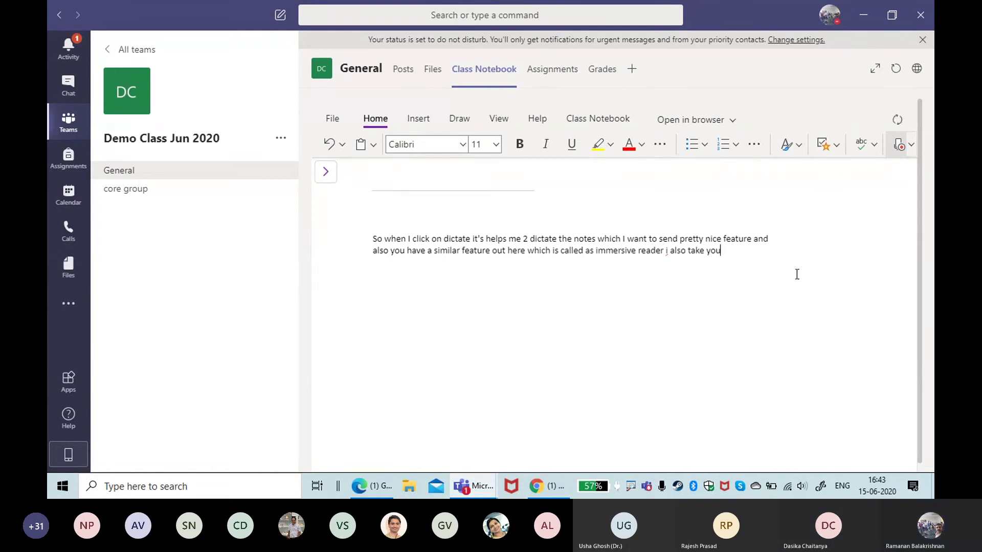
left_click(900, 148)
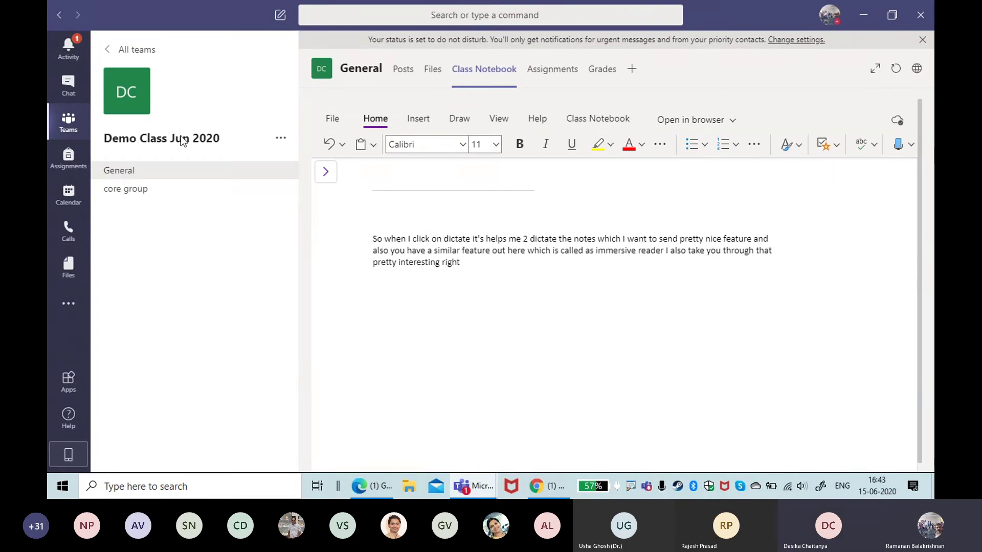
Step: Expand the sections pane, switch to the Class Notebook tab, and annotate the Assignments and Grades features
left_click(325, 171)
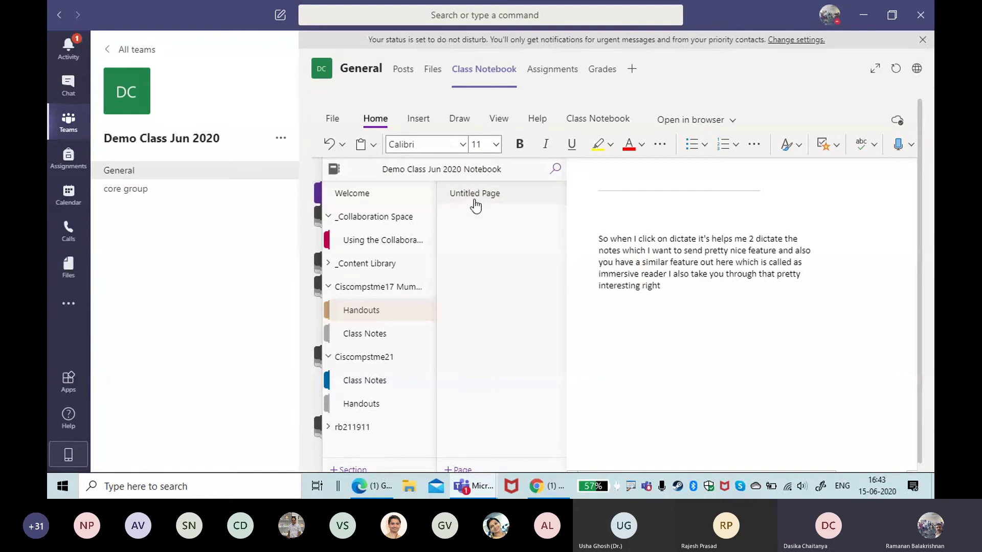
left_click(596, 121)
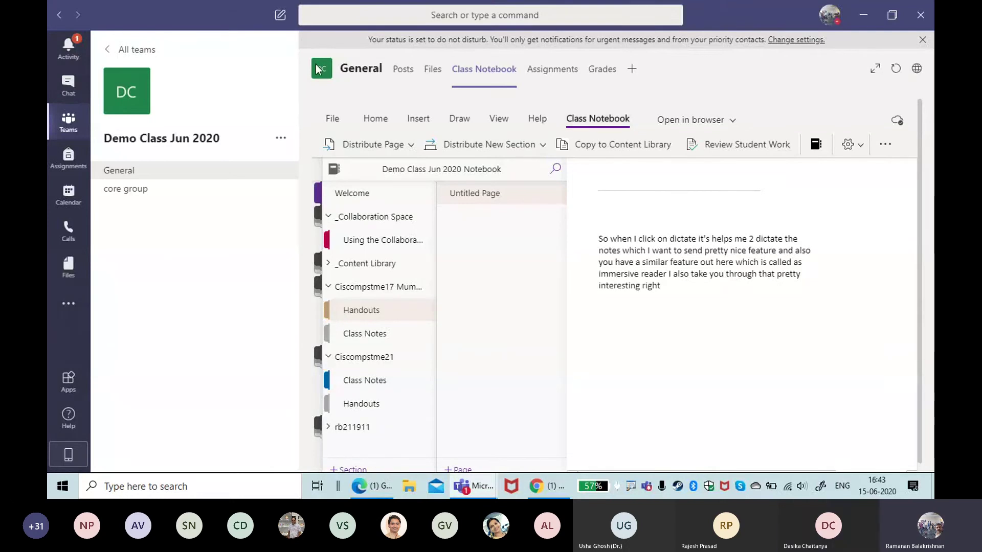
mouse_move(330, 80)
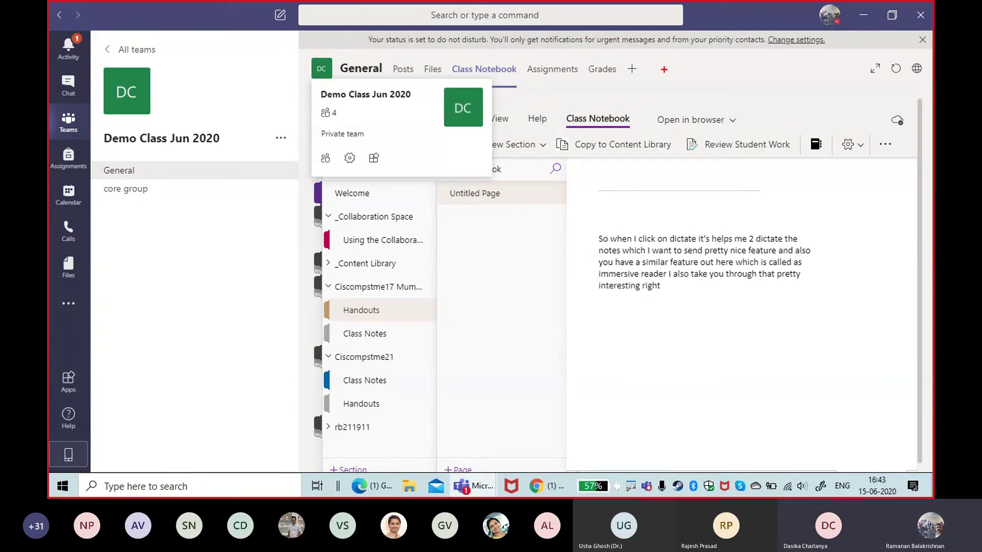
mouse_move(664, 69)
left_mouse_down()
mouse_move(518, 98)
mouse_move(663, 66)
left_mouse_up()
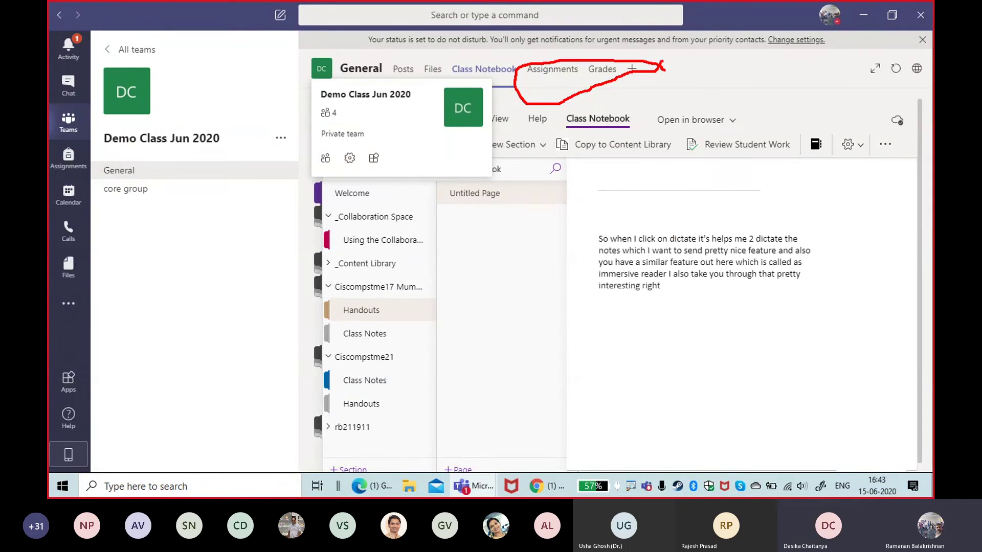
key("Escape")
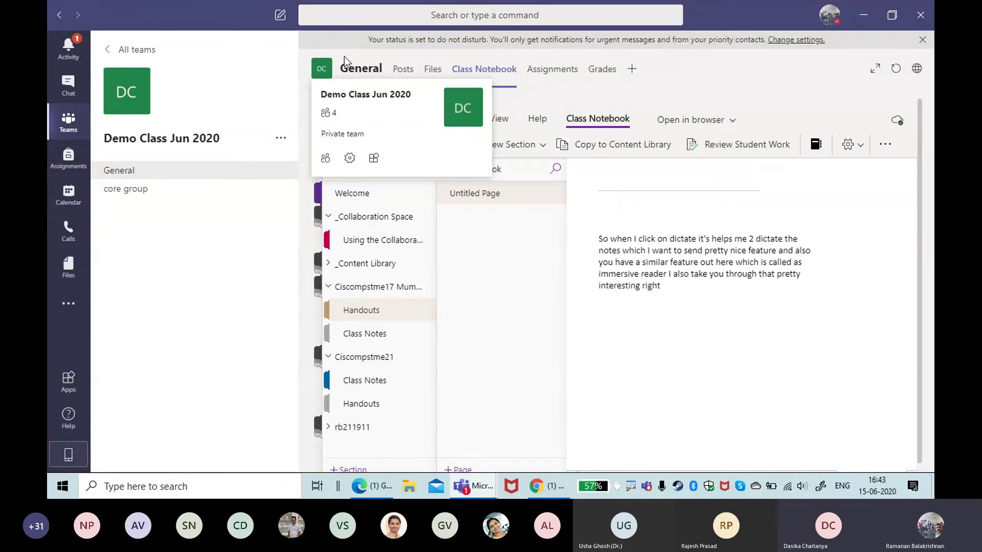
Step: Hide the sections pane, preview Distribute Page's Group Distribution option, then close that pane
left_click(602, 342)
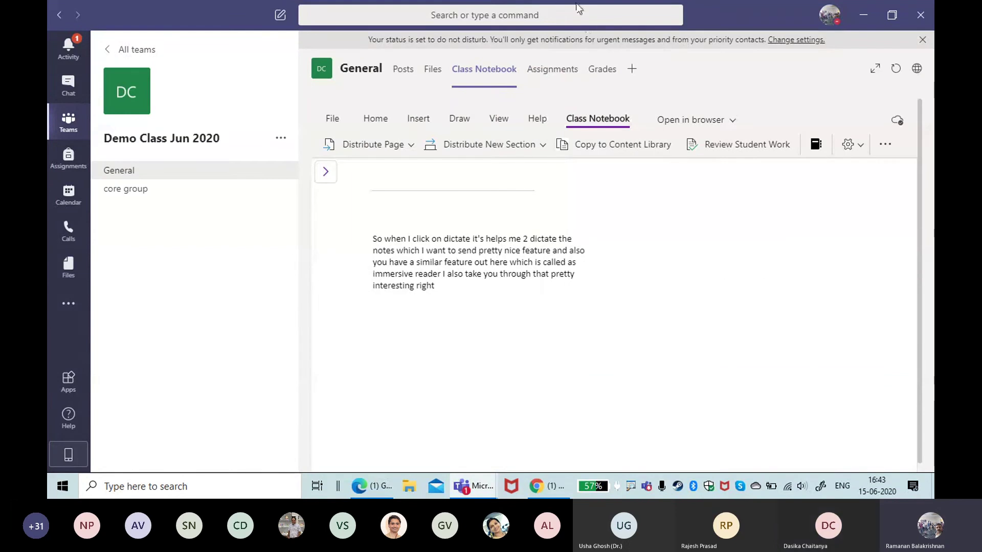
left_click(409, 145)
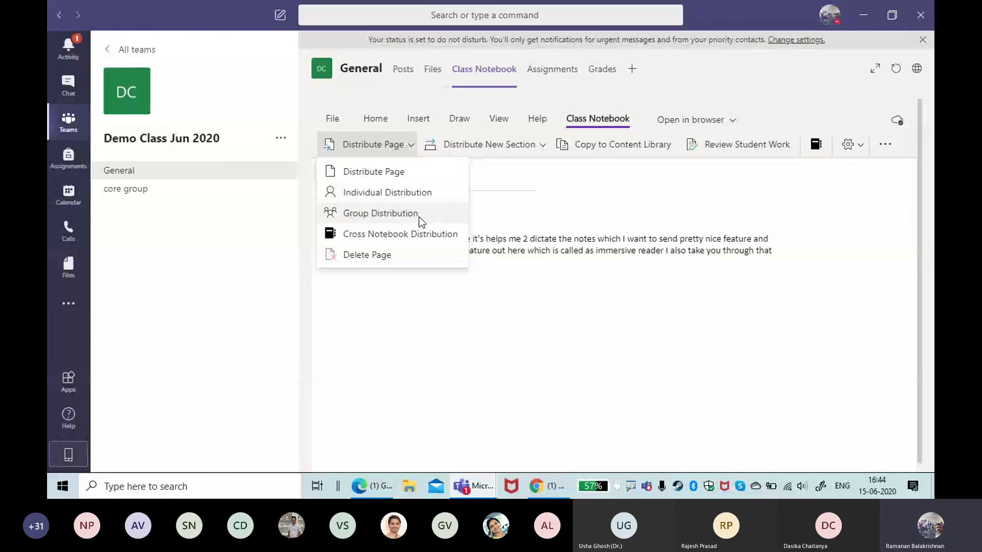
left_click(404, 179)
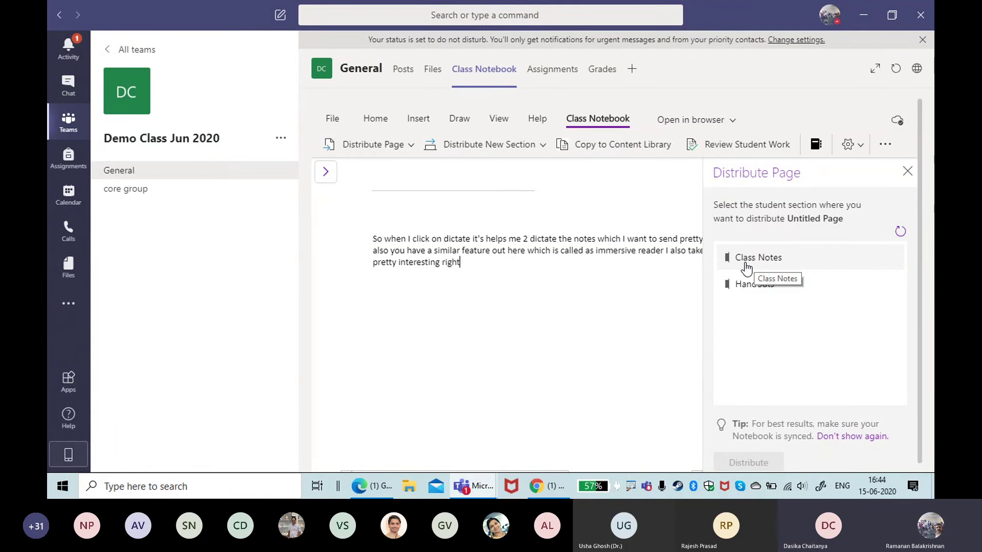
left_click(908, 171)
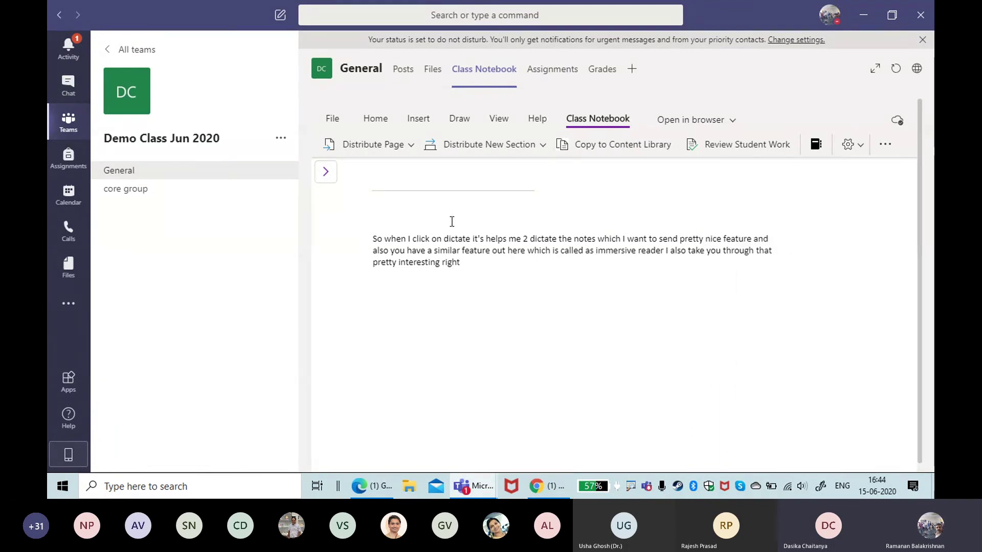
Step: Show the sections pane, highlight the Manage Notebooks icon, and open Manage Class Notebook
left_click(325, 173)
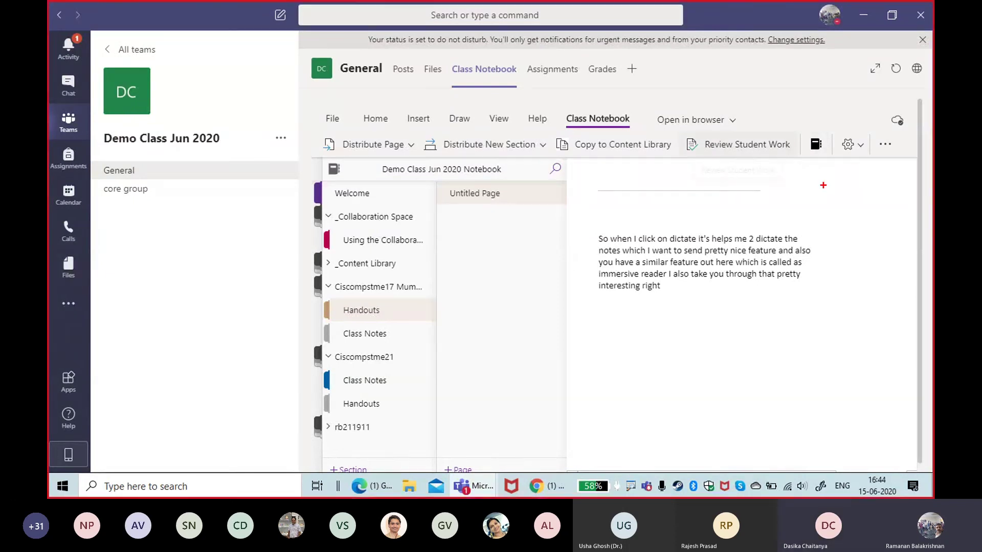
mouse_move(823, 116)
left_mouse_down()
mouse_move(795, 130)
mouse_move(851, 134)
mouse_move(830, 116)
left_mouse_up()
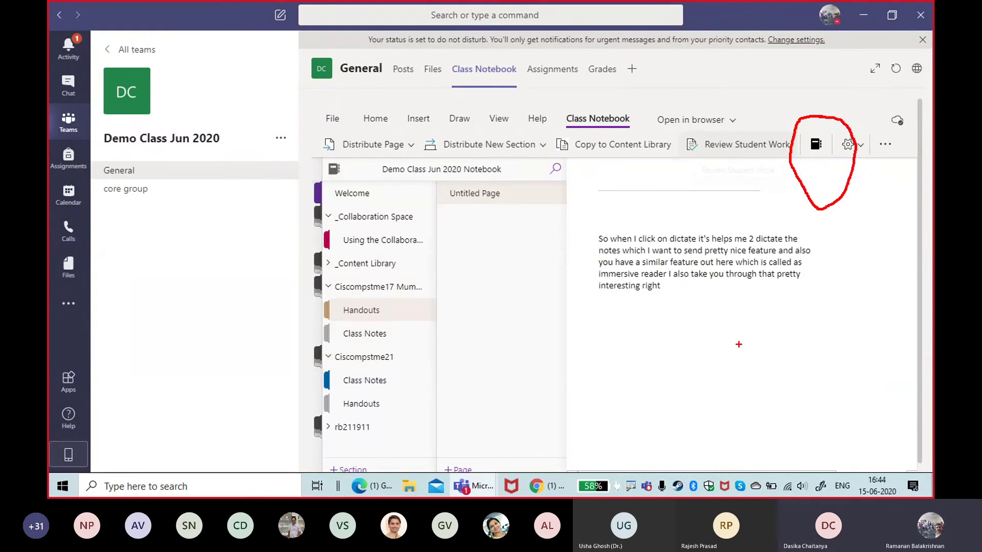
left_click(816, 148)
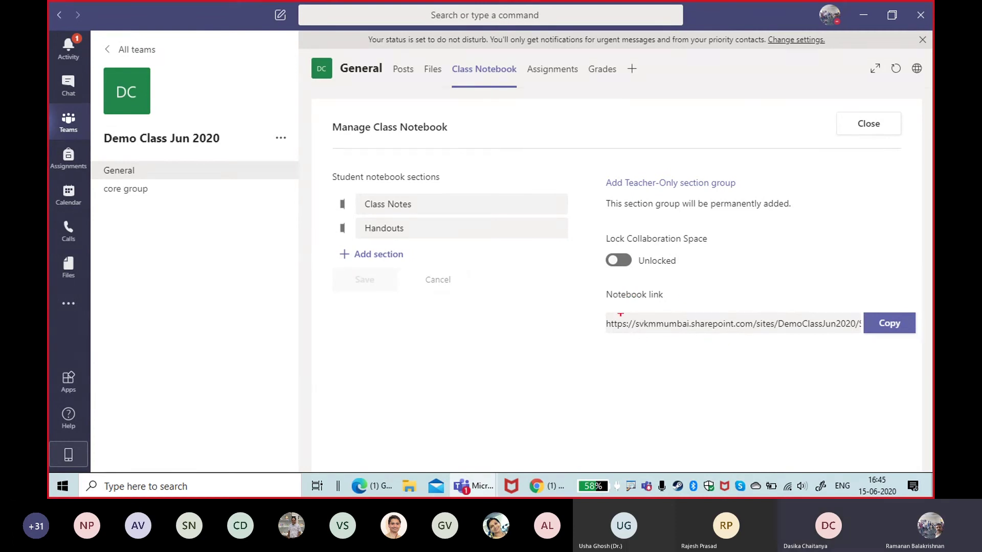
Step: Add the Teacher-Only section group, marking Lock Collaboration Space and the new Enabled status on screen
mouse_move(589, 223)
left_mouse_down()
mouse_move(758, 287)
mouse_move(749, 298)
left_mouse_up()
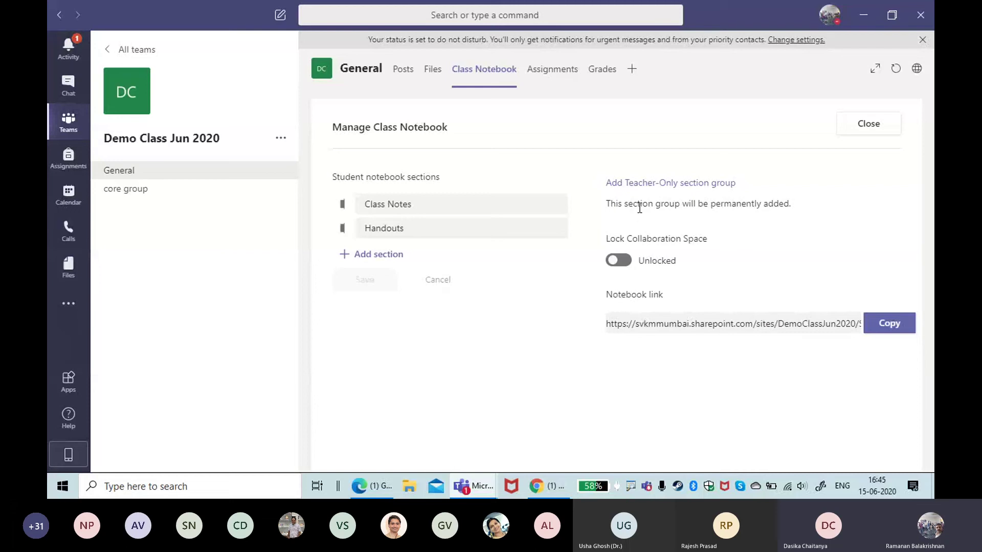
left_click(654, 185)
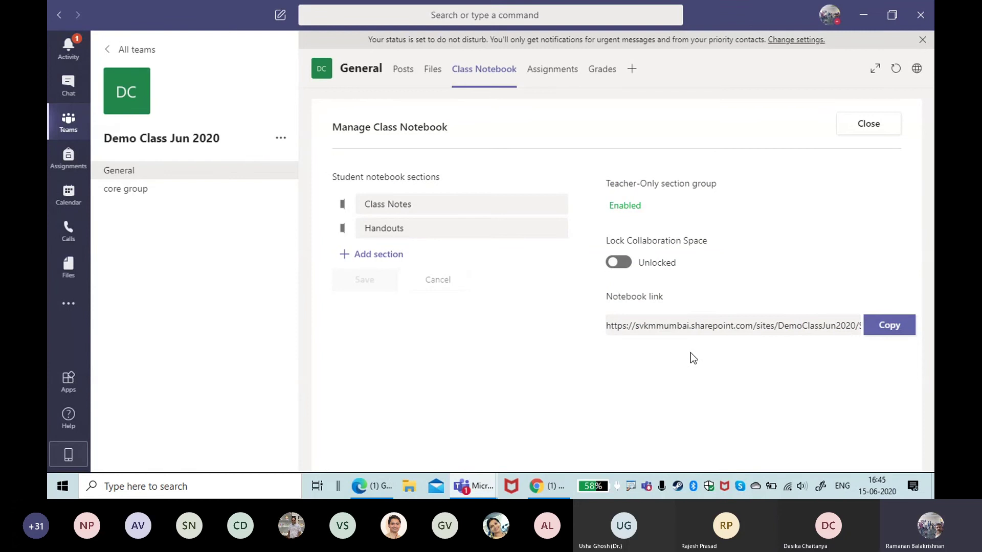
key("ctrl+2")
mouse_move(637, 160)
left_mouse_down()
mouse_move(622, 162)
mouse_move(630, 253)
mouse_move(660, 157)
mouse_move(635, 163)
left_mouse_up()
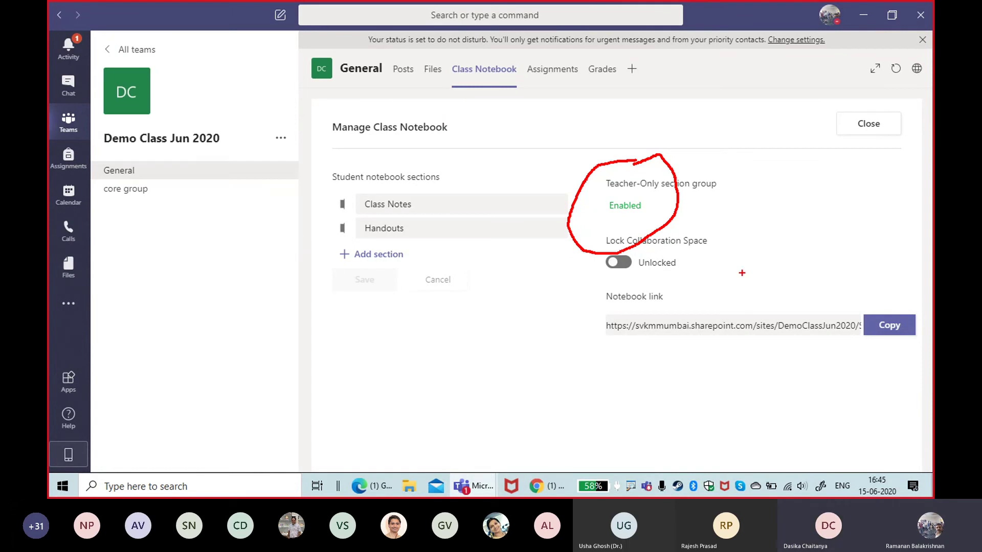
key("Escape")
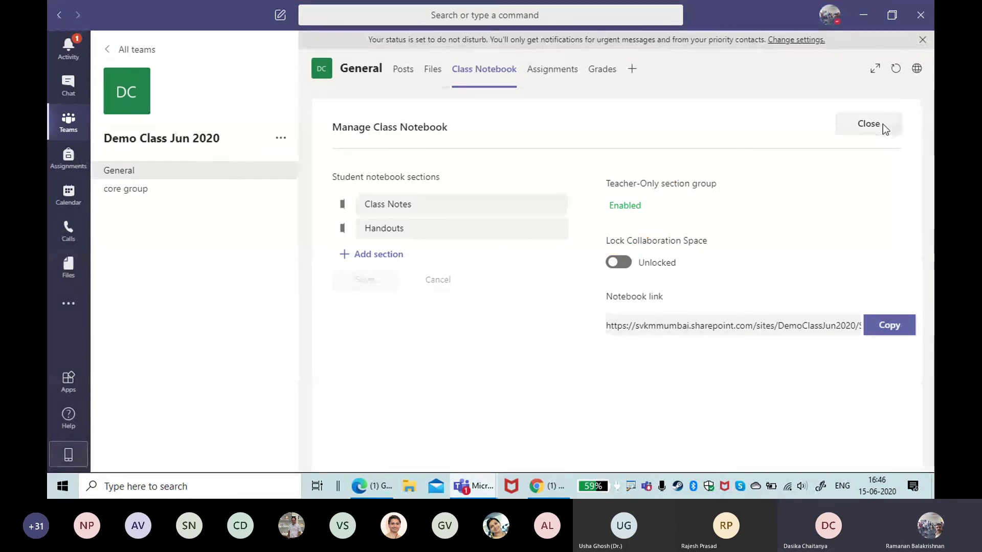
Step: Close Manage Class Notebook and expand the new _Teacher Only section group in the sections pane
left_click(880, 124)
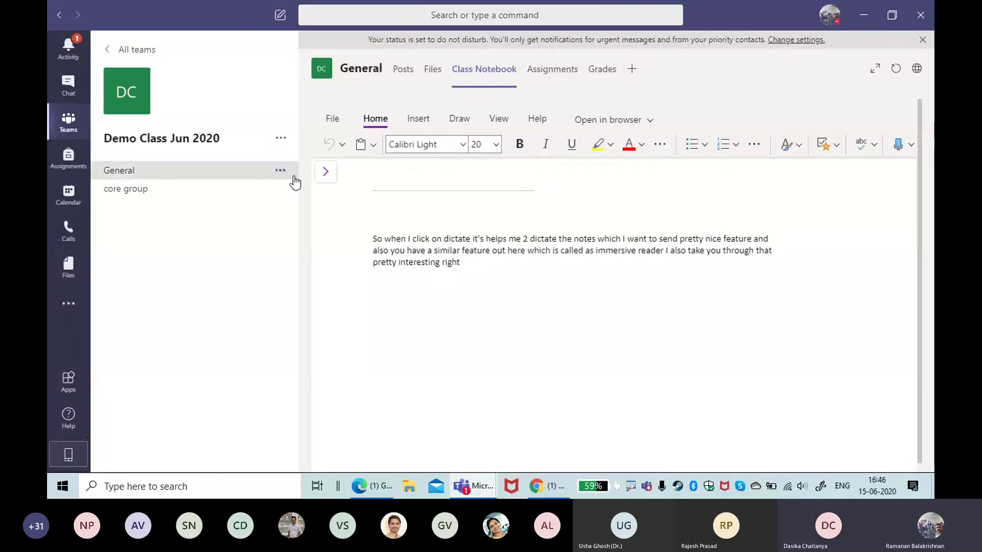
left_click(326, 172)
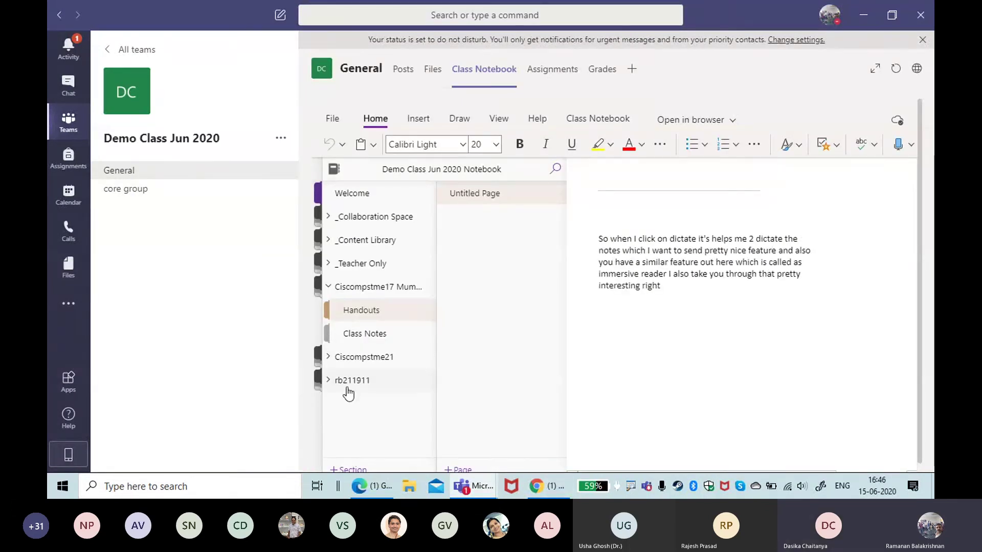
left_click(331, 265)
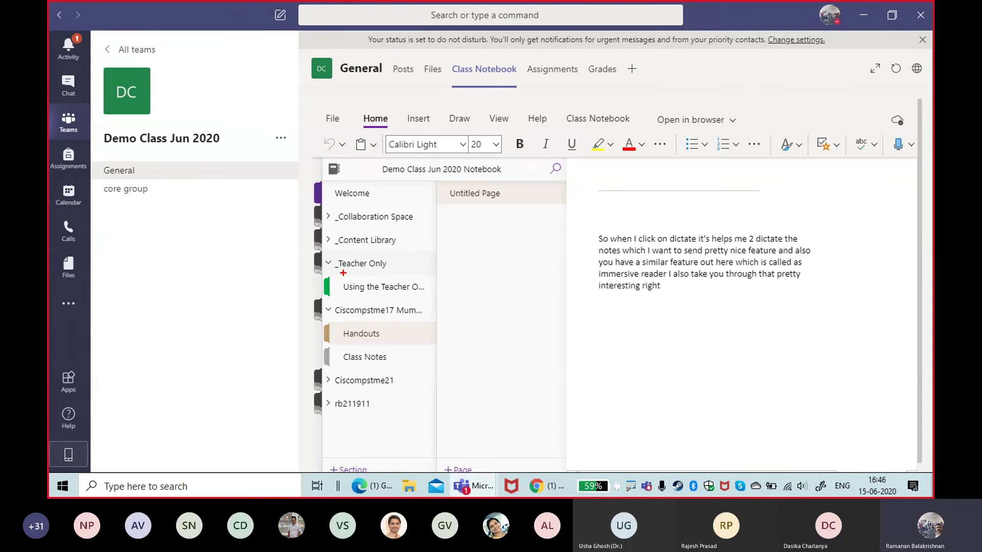
left_click_drag(343, 273, 437, 359)
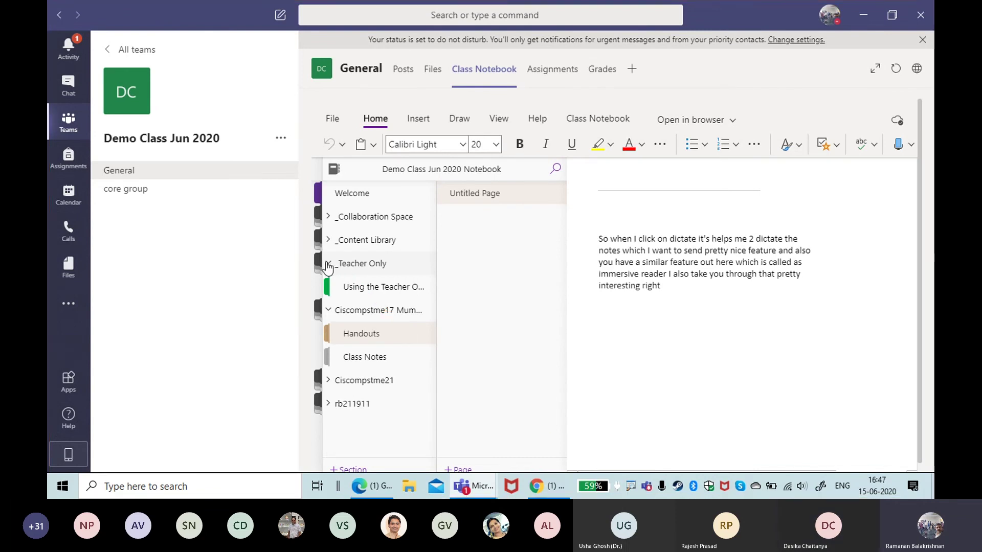
left_click(377, 265)
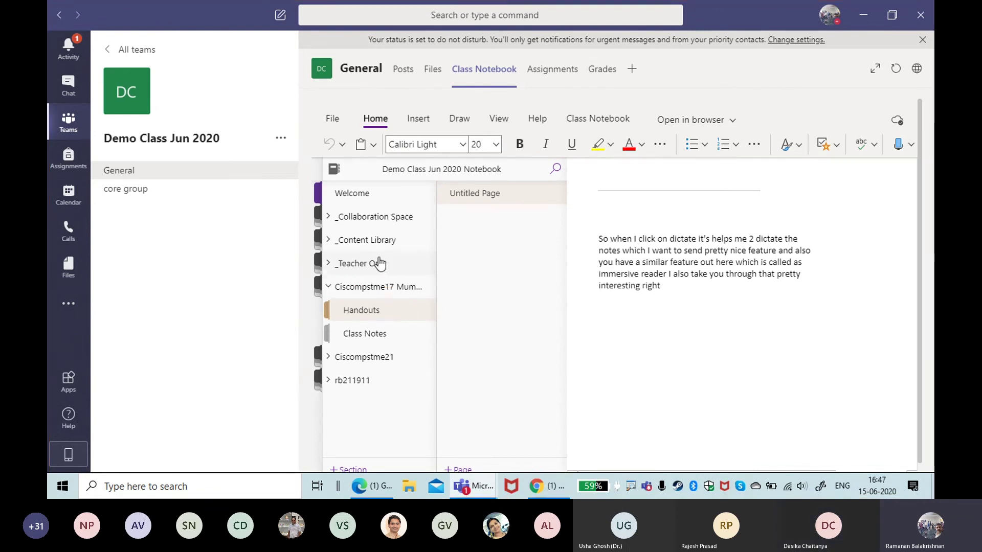
left_click(345, 263)
Step: Open the Teacher-Only getting-started section, switch to the Class Notebook tab, and toggle the sections pane
left_click(365, 290)
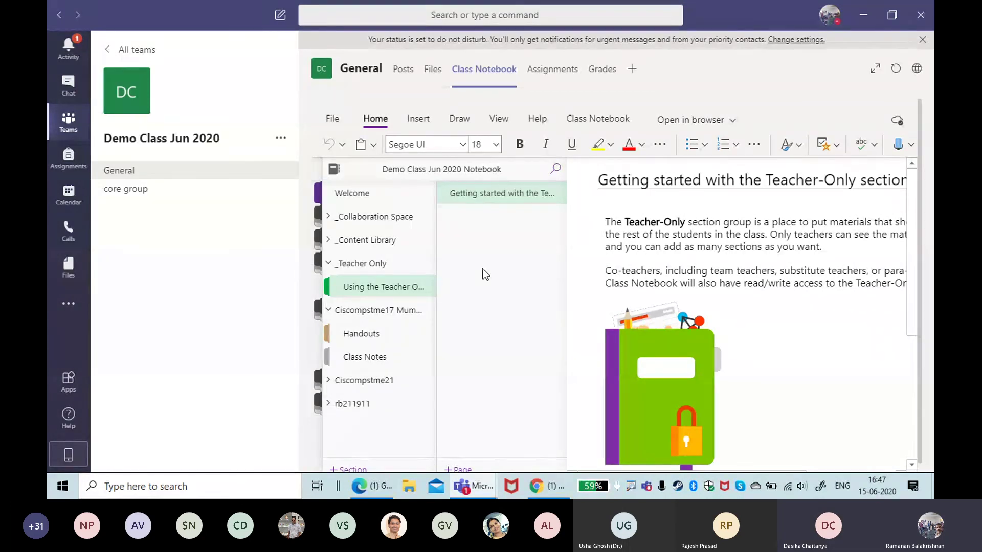
left_click(597, 119)
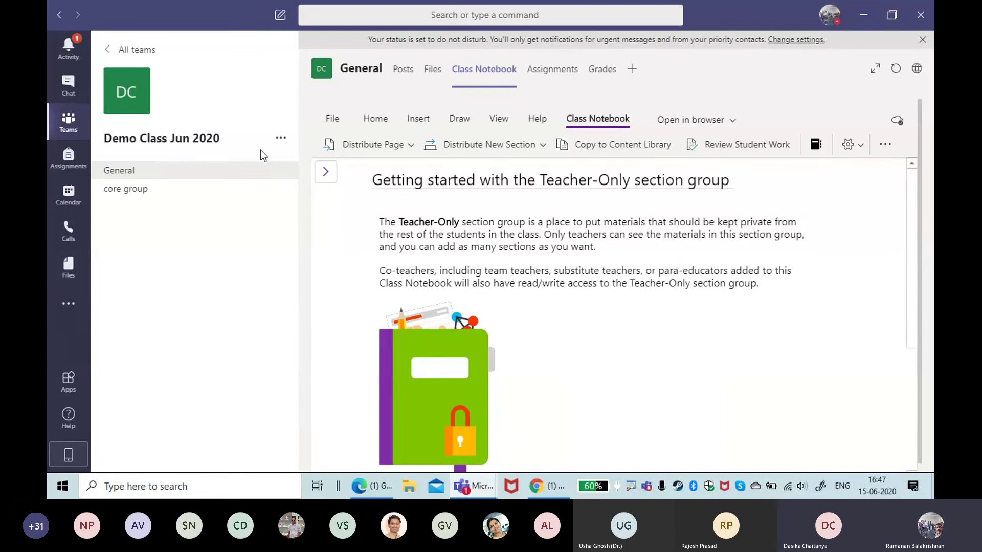
left_click(324, 173)
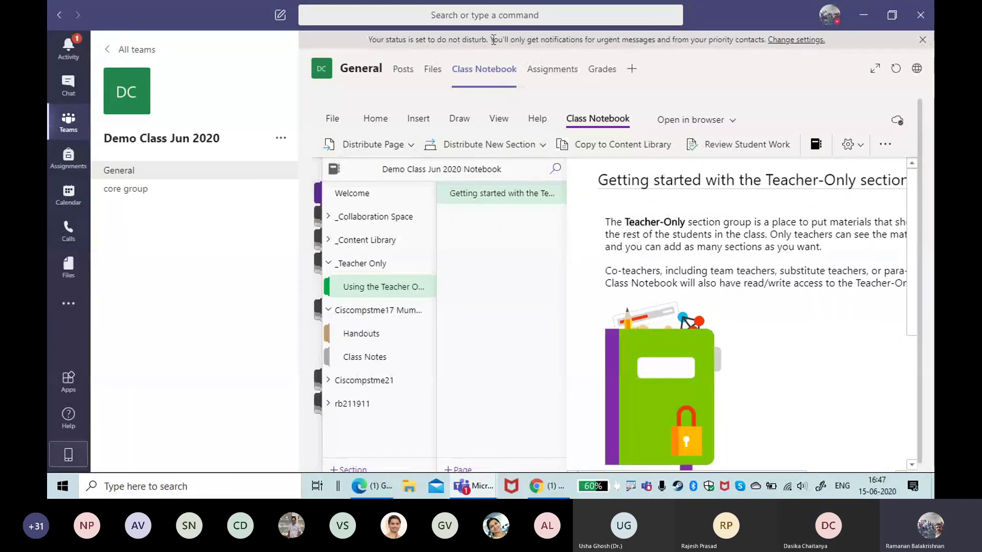
Step: On the class Assignments tab, choose Create > Assignment to get a blank form due Jun 16, 2020
left_click(561, 70)
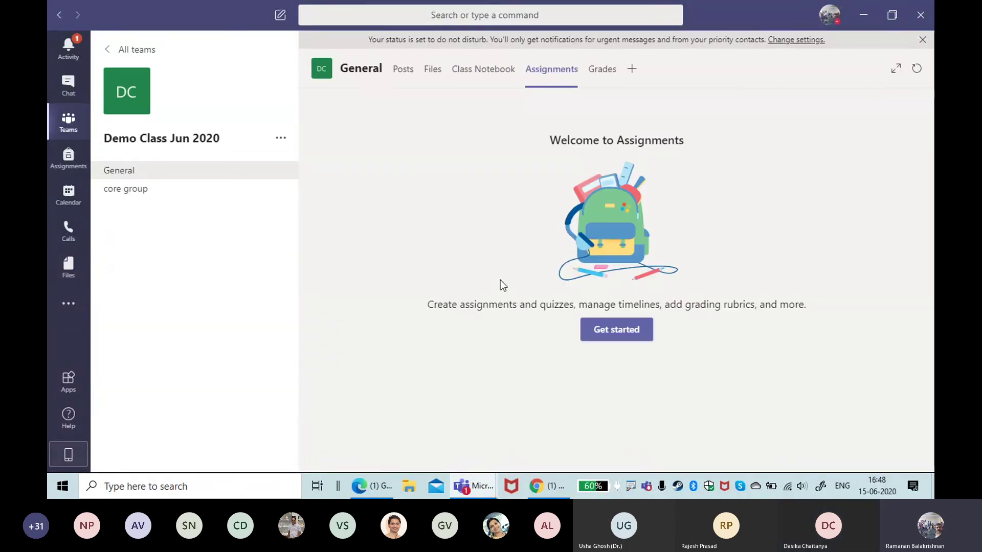
left_click(611, 331)
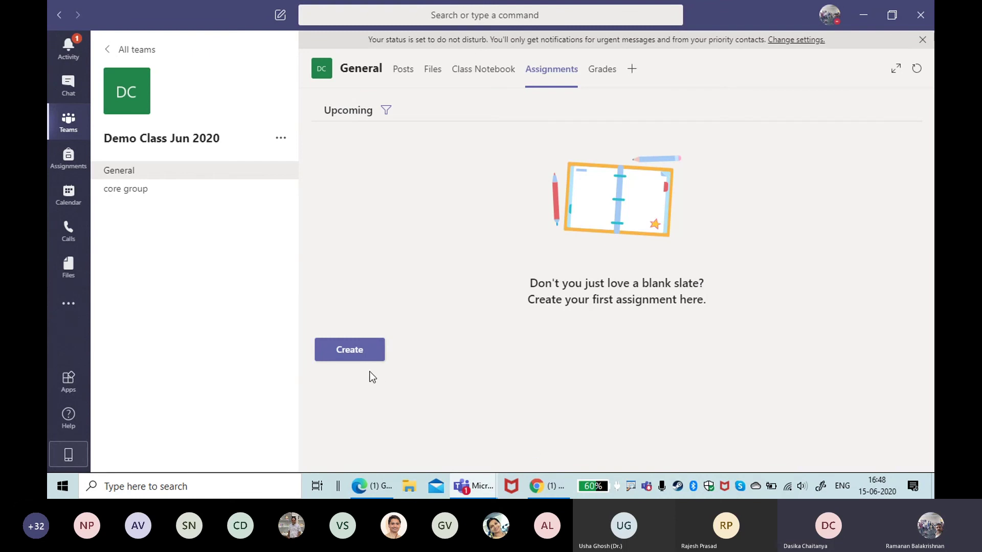
left_click(367, 356)
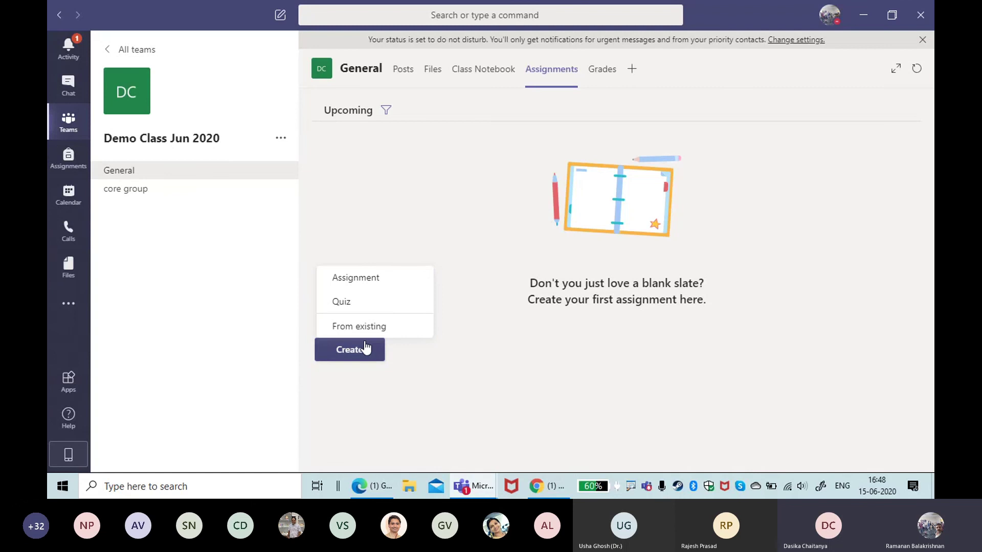
left_click(367, 280)
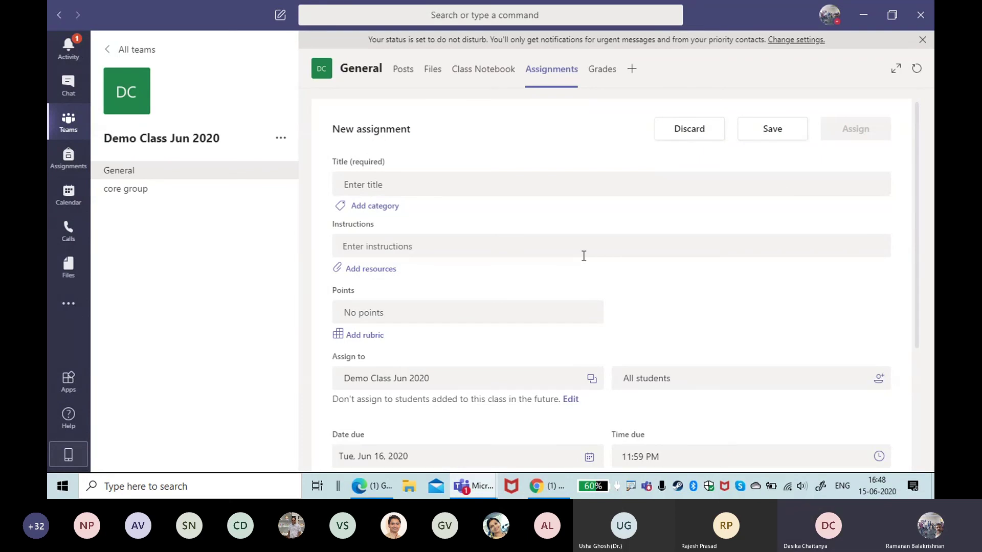
scroll(584, 255, "down", 3)
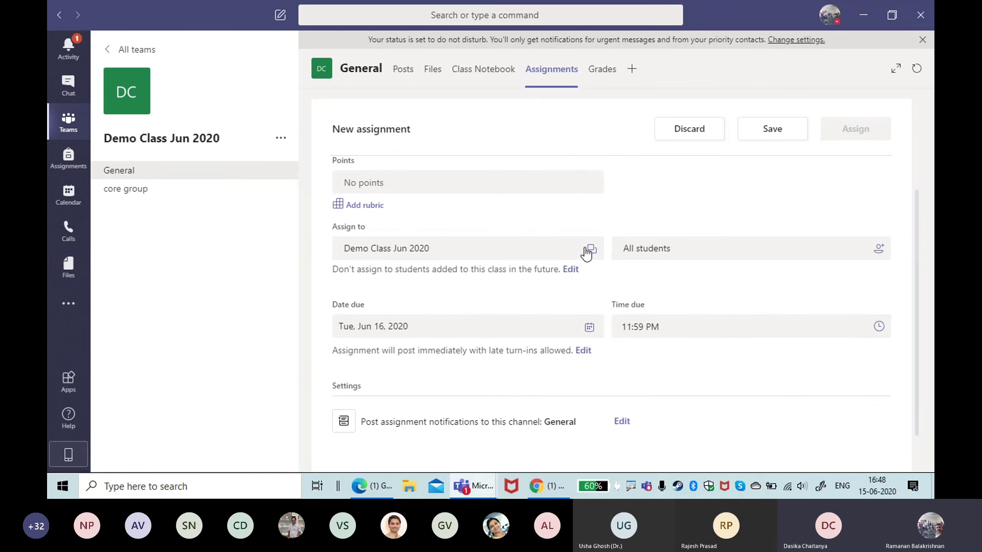
scroll(586, 252, "up", 3)
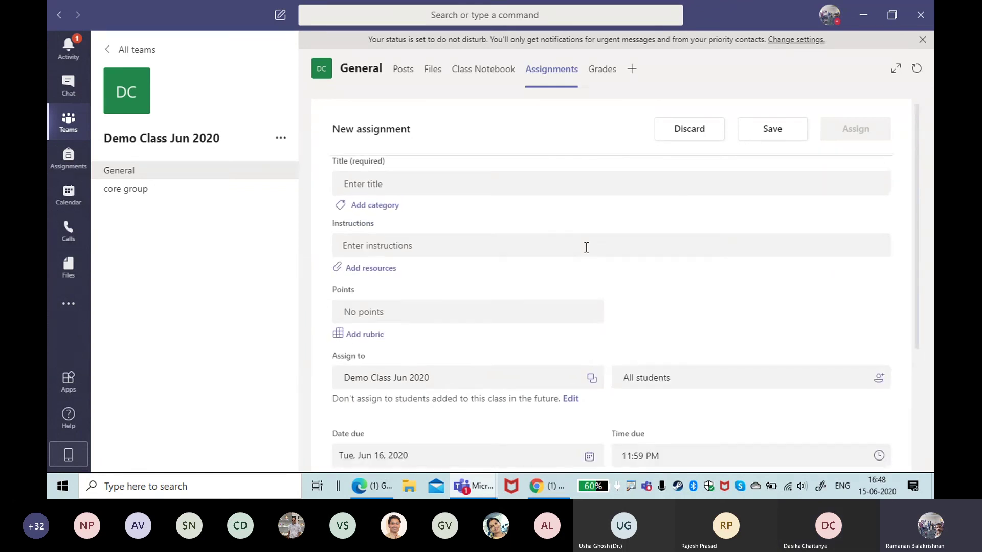
Step: Enter the title 'subjective M1 Test' and the instructions 'All Q are compulsory'
left_click(431, 183)
type("subjec")
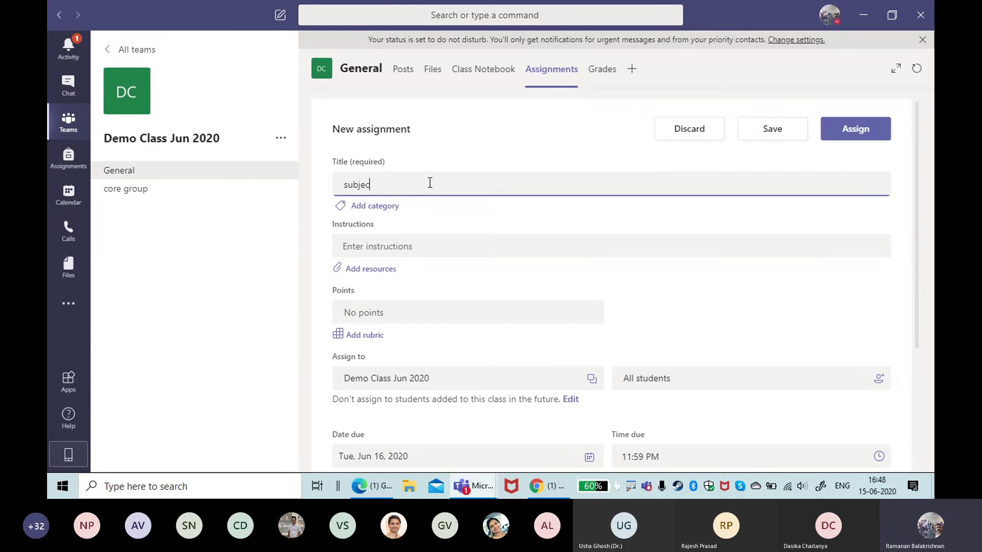
type("t")
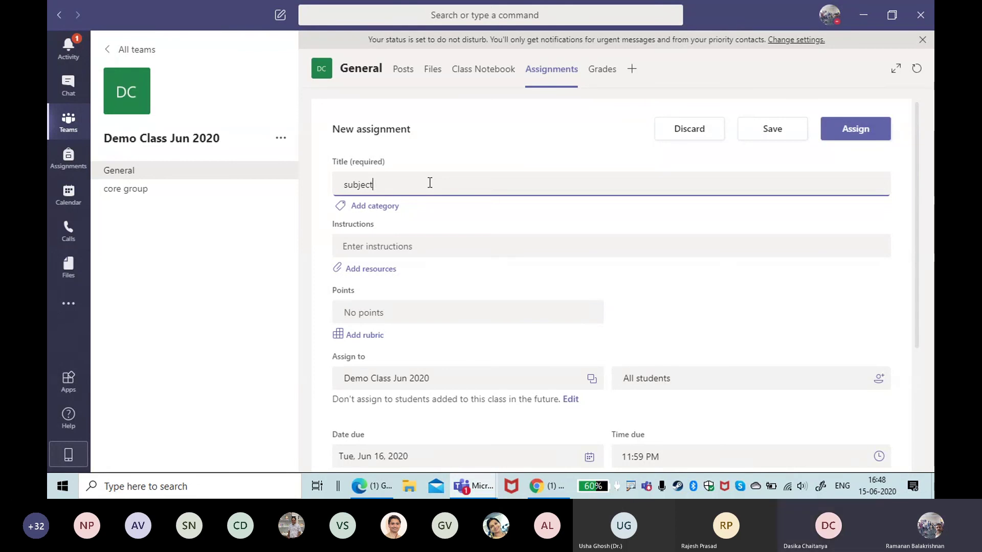
type("ive M1 Test")
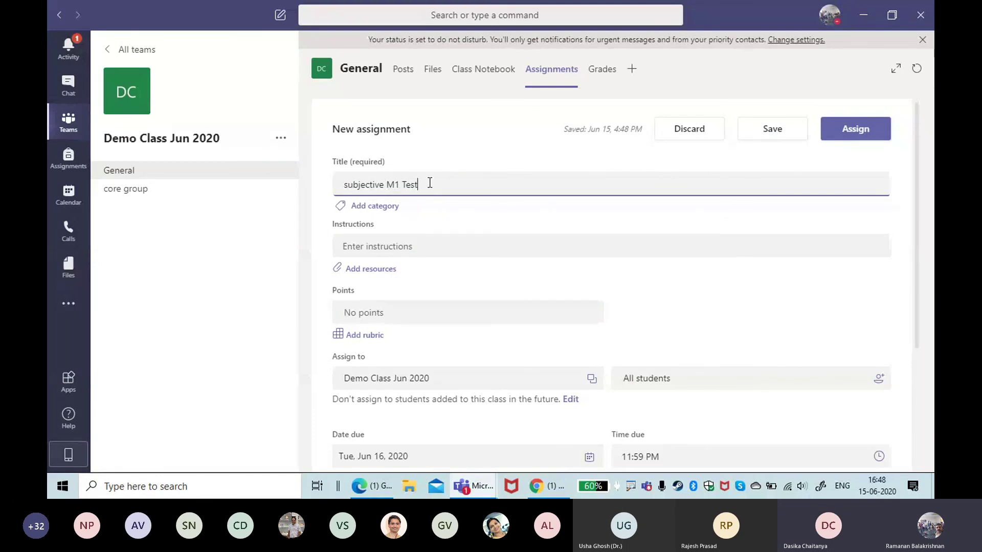
left_click(421, 247)
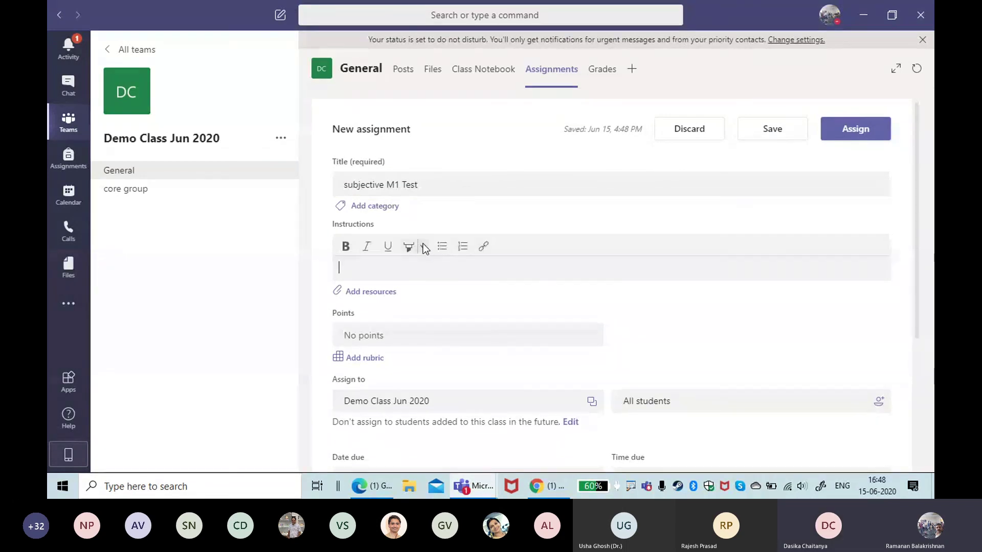
type("All Q are compulsory")
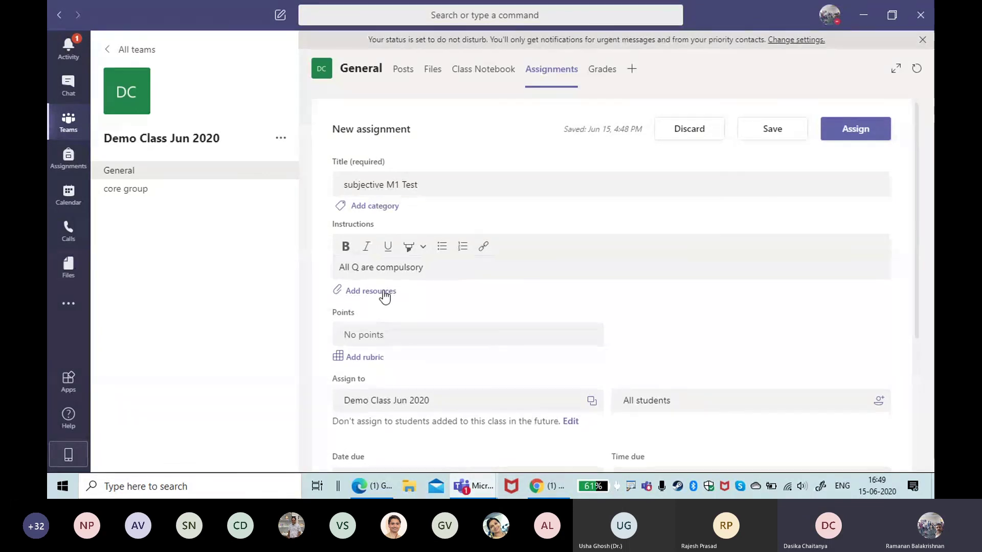
Step: Create and attach a new Word document named 'M1 JUN MKT MGT' via Add resources > New File
left_click(384, 292)
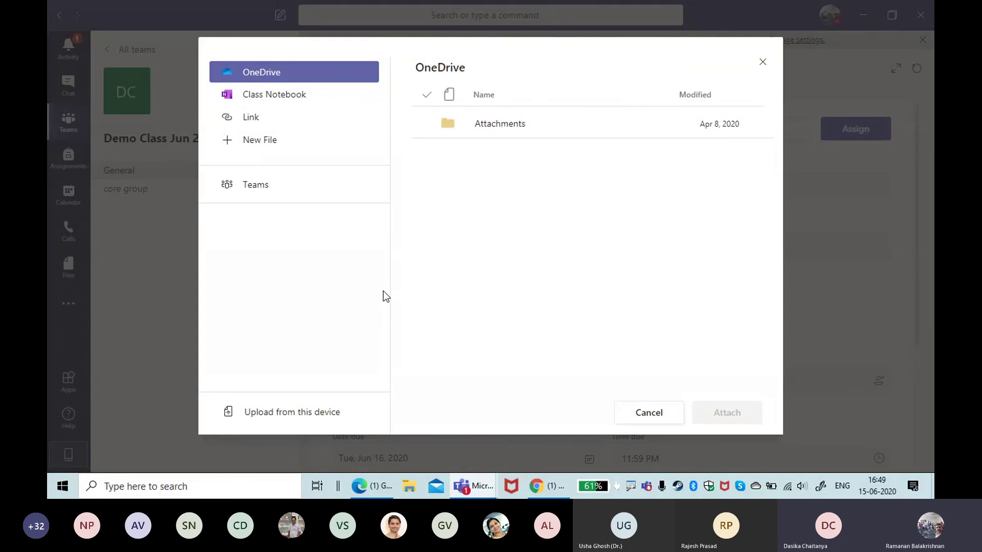
left_click(246, 103)
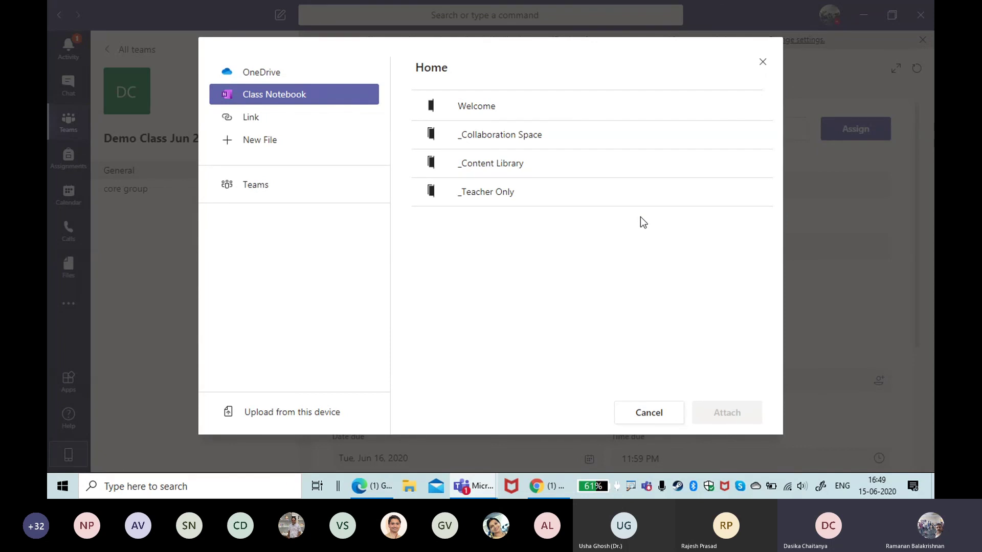
left_click(258, 140)
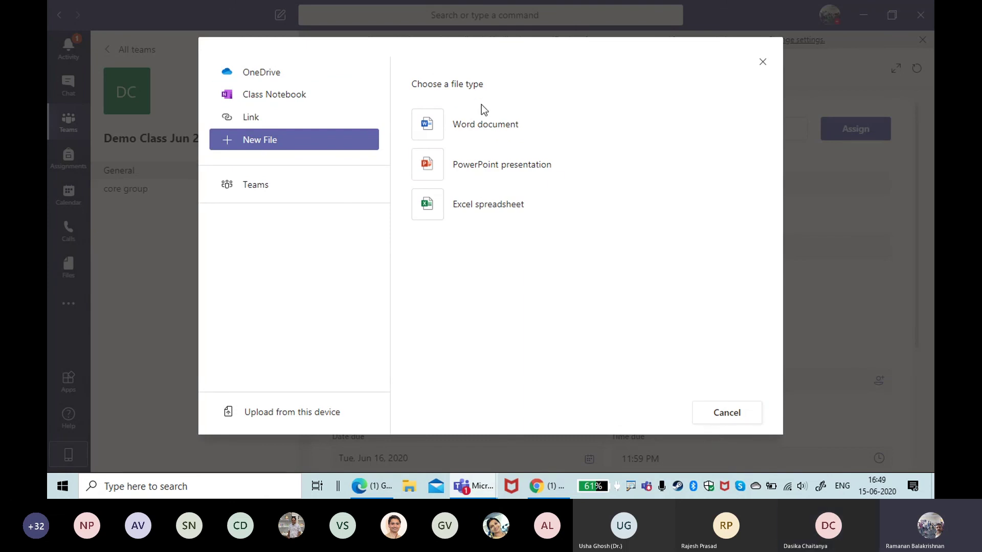
left_click(484, 126)
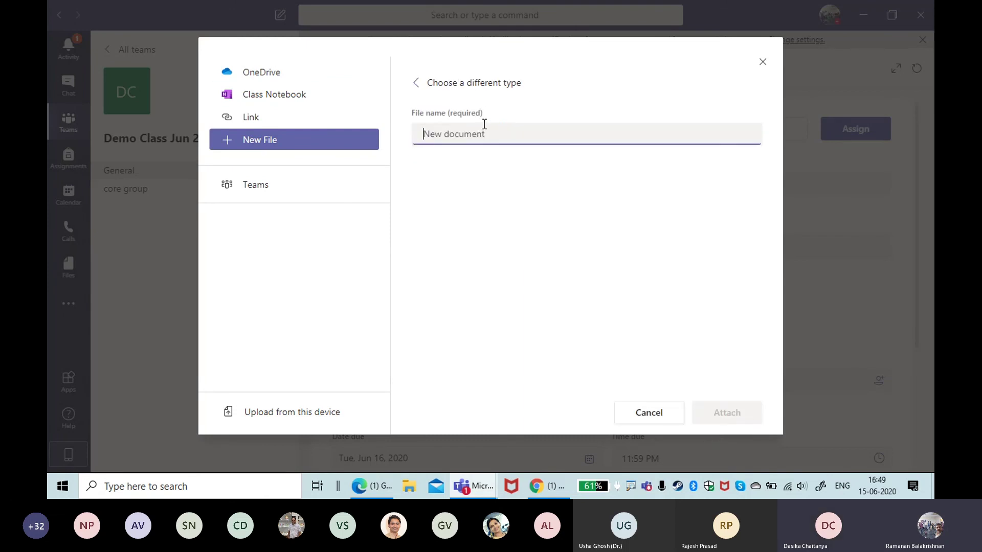
type("M")
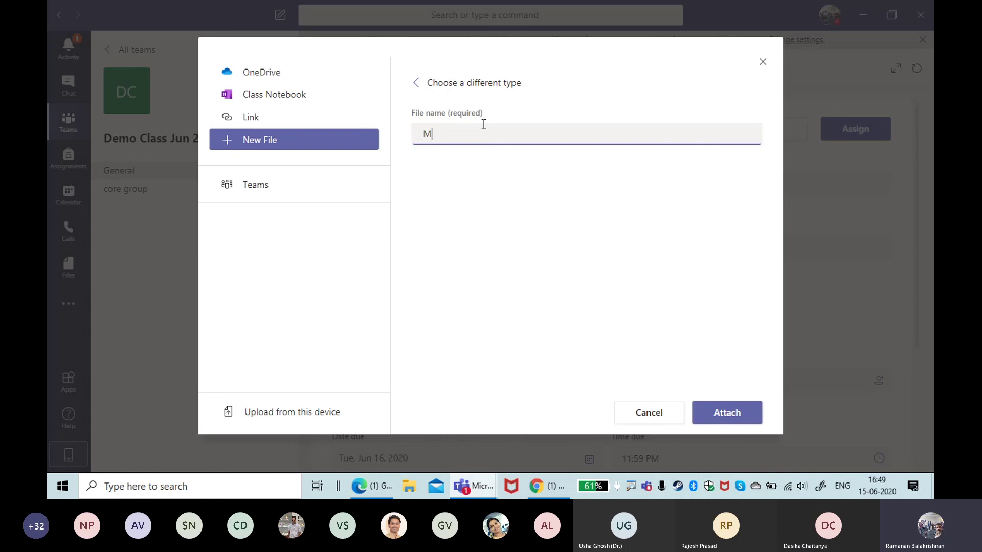
type("1 JU")
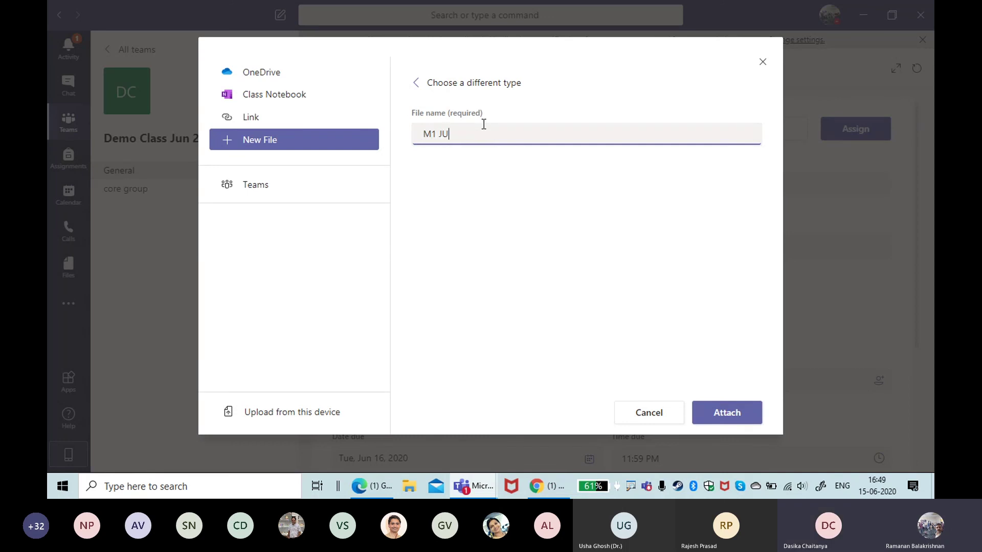
type("N")
type("KT MGT")
left_click(722, 415)
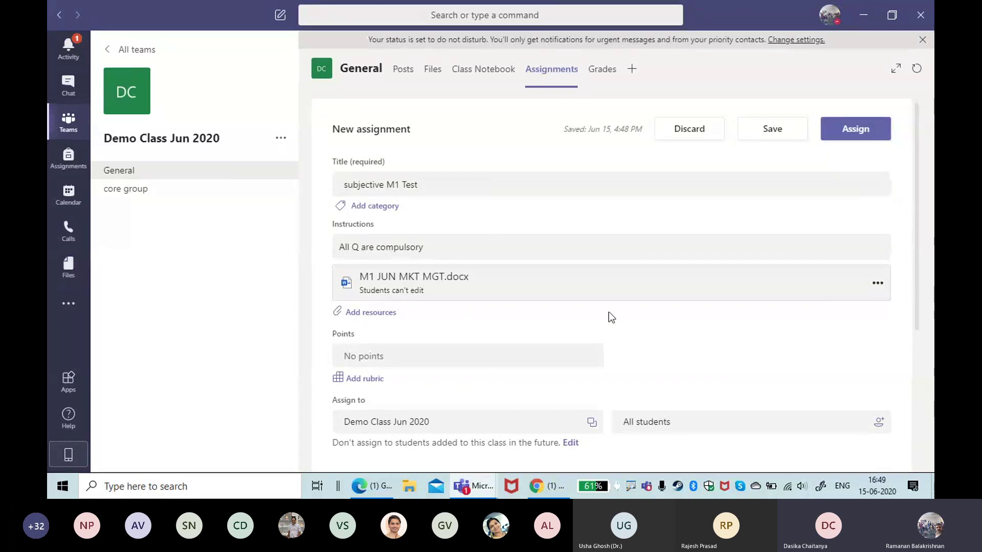
Step: Open the attached M1 JUN MKT MGT.docx in Word's browser editor for editing
left_click(387, 290)
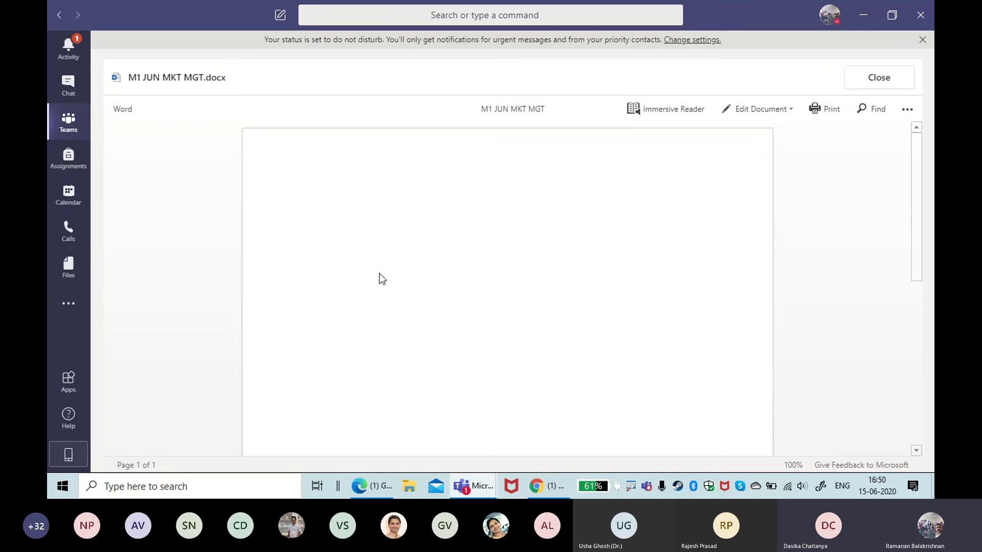
left_click(744, 111)
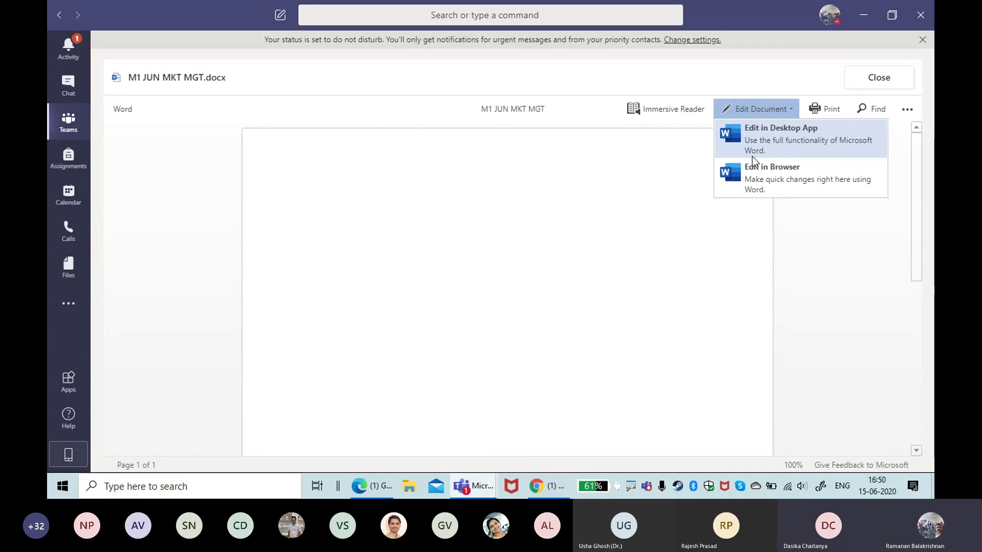
left_click(758, 182)
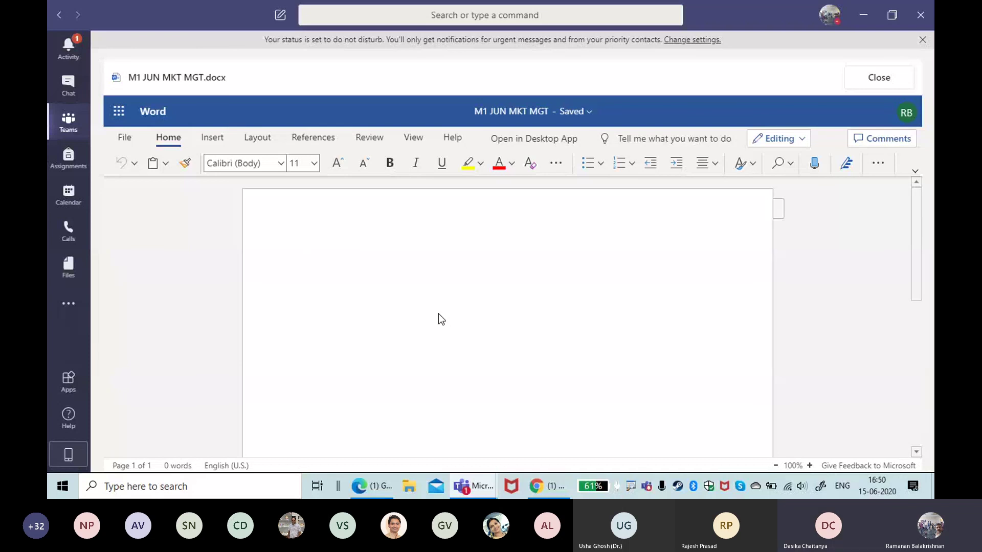
Step: Write 'what are the 4 PS in MKt' in the document and close it back to the assignment
type("w")
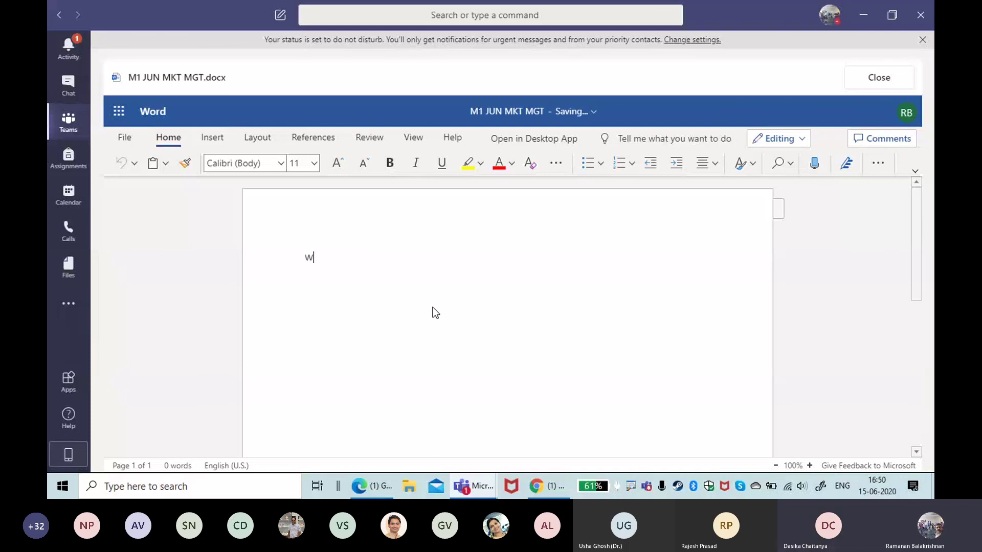
type("hat are the 4 PS in MKt")
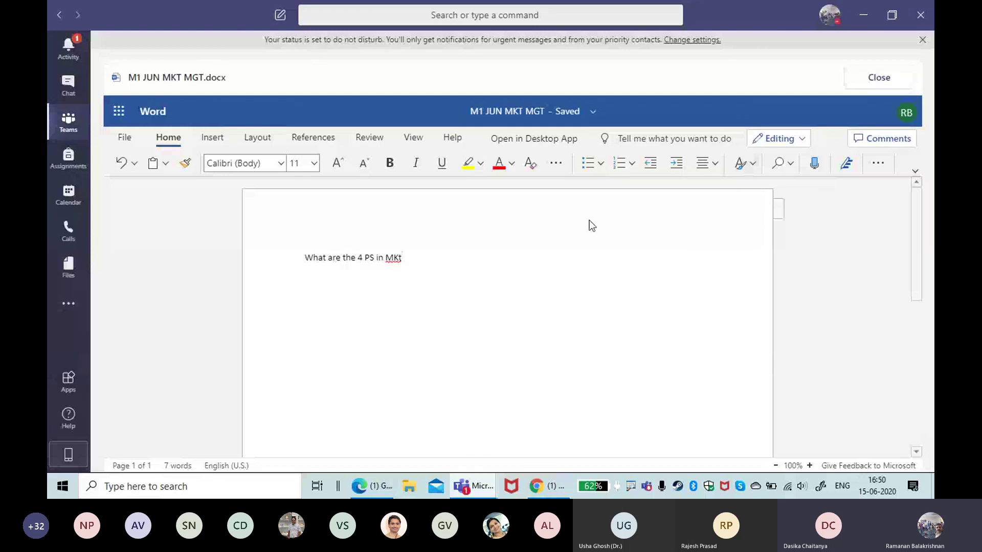
left_click(870, 84)
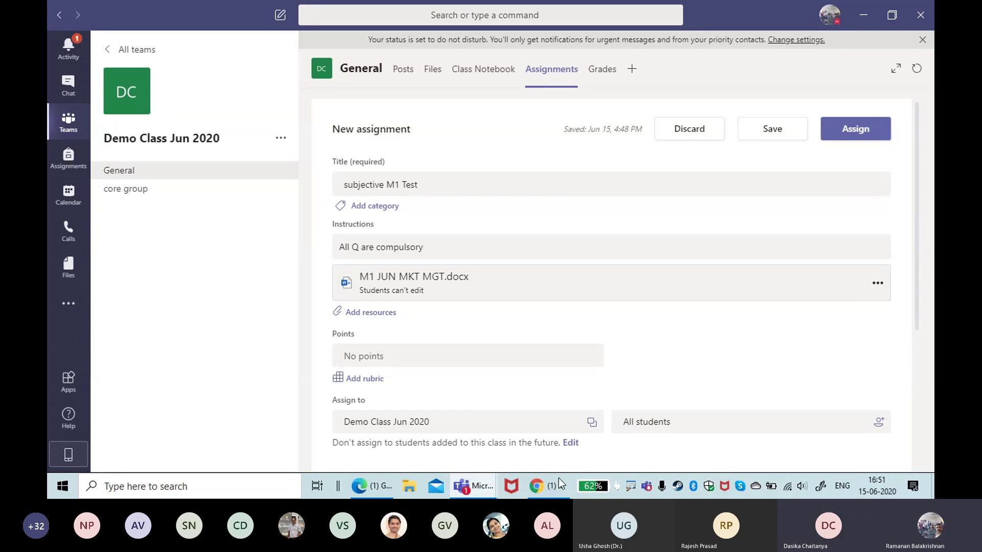
Step: Bring up the full TEAM training-4pm meeting view and show its More actions list
mouse_move(475, 494)
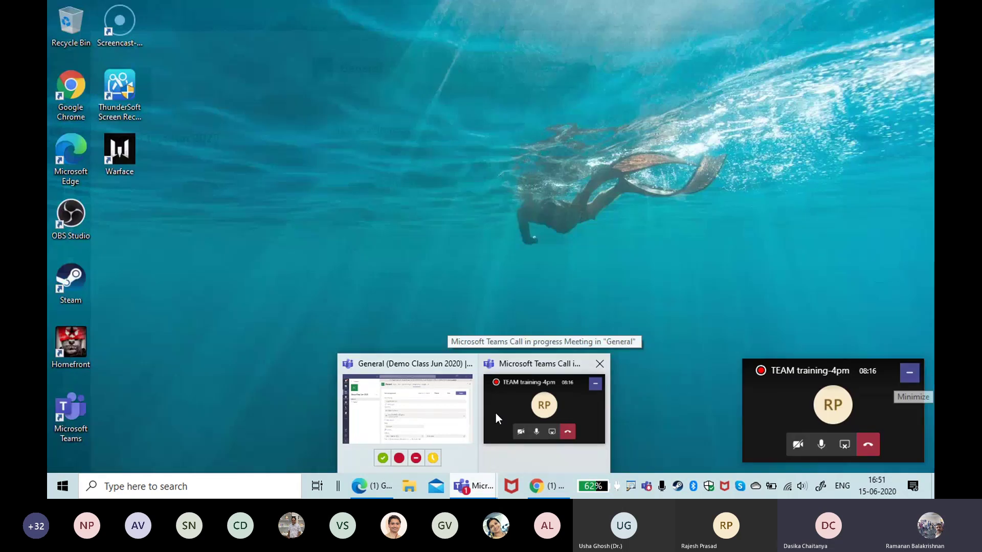
left_click(495, 413)
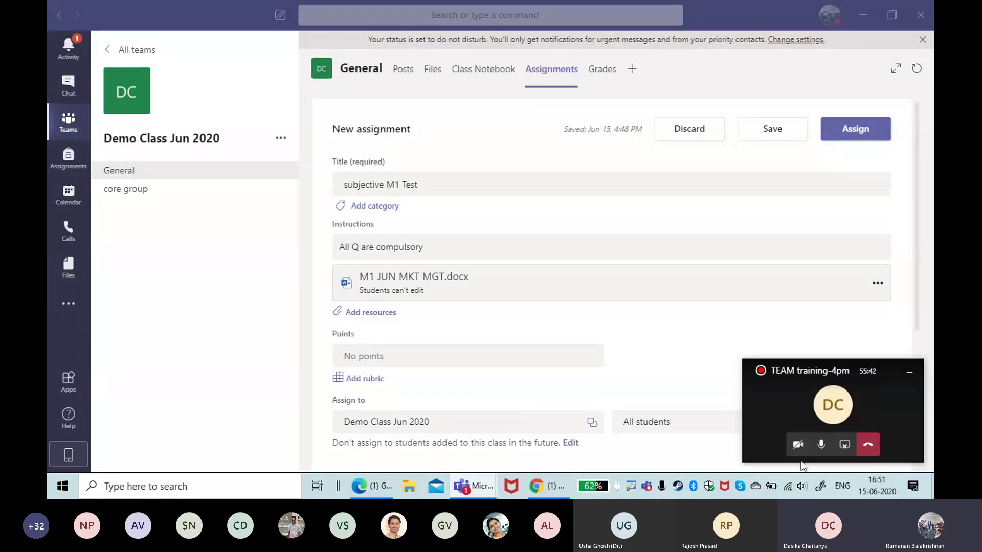
left_click(870, 402)
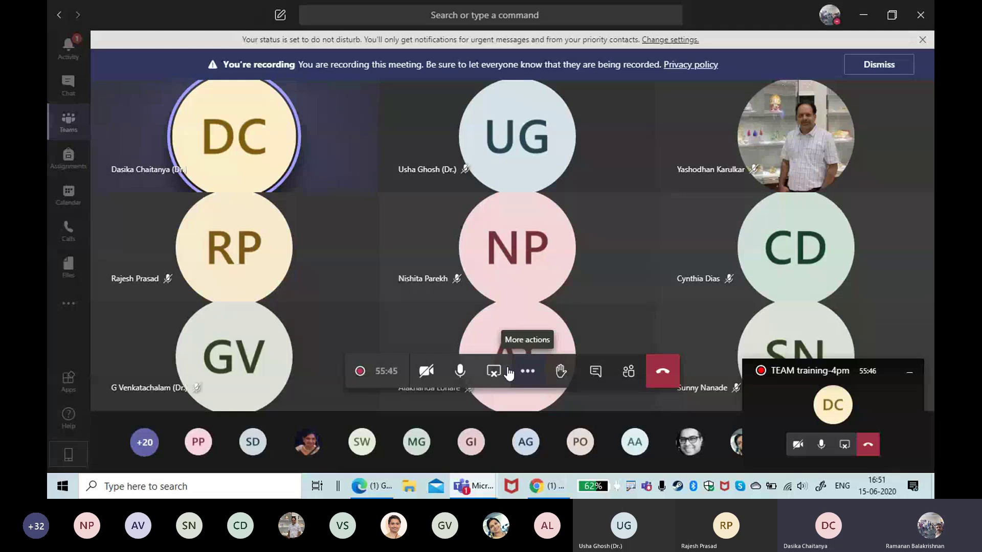
left_click(527, 383)
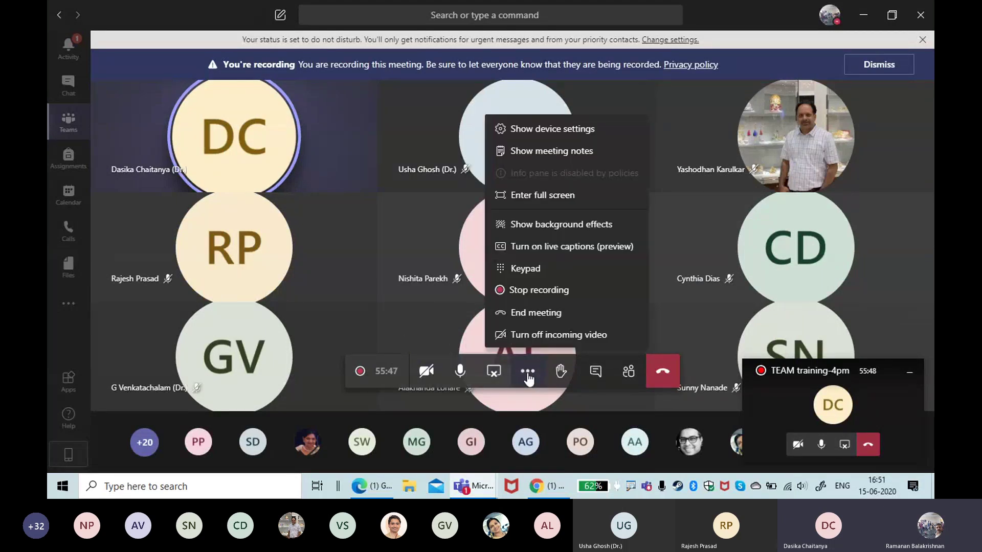